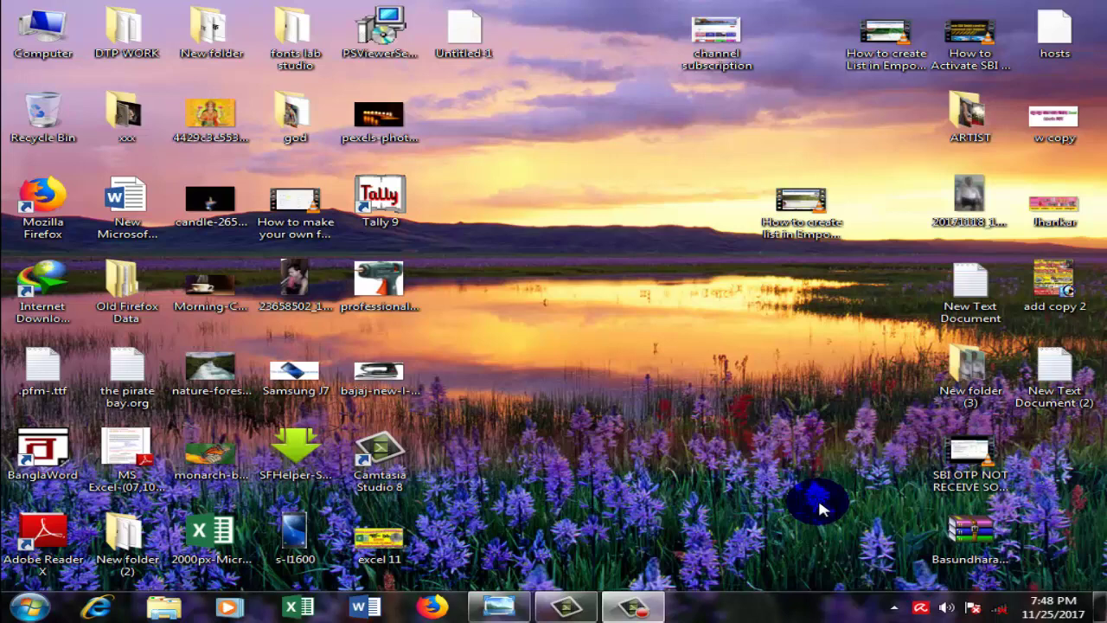
Step: Restore the excel 11 tutorial title image in Windows Photo Viewer
{"action": "mouse_move", "coordinate": [501, 609]}
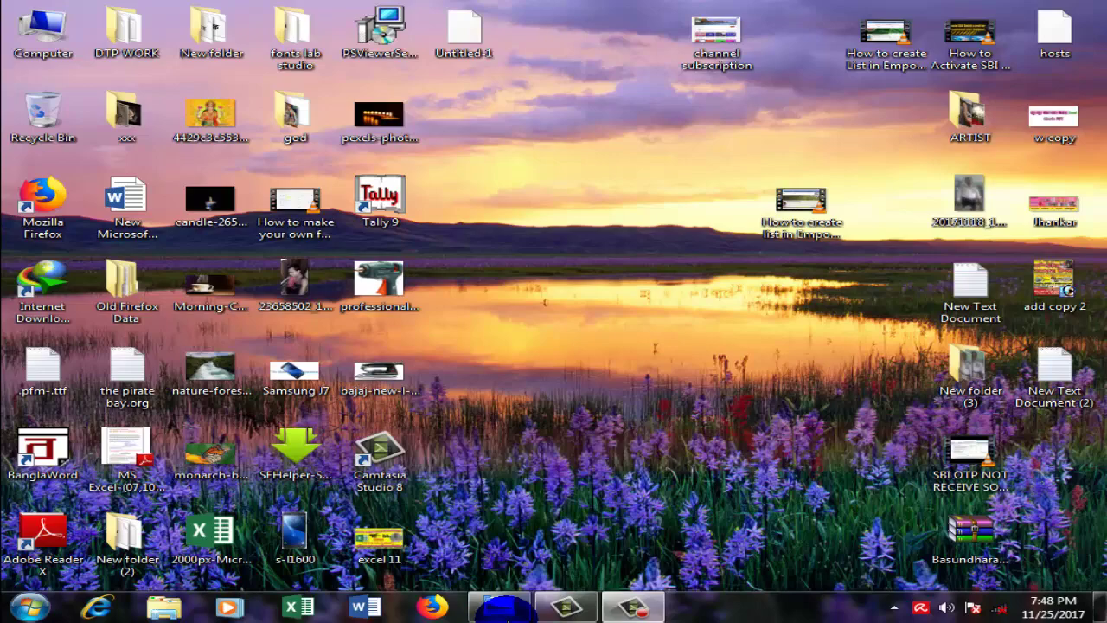
{"action": "left_click", "coordinate": [502, 608]}
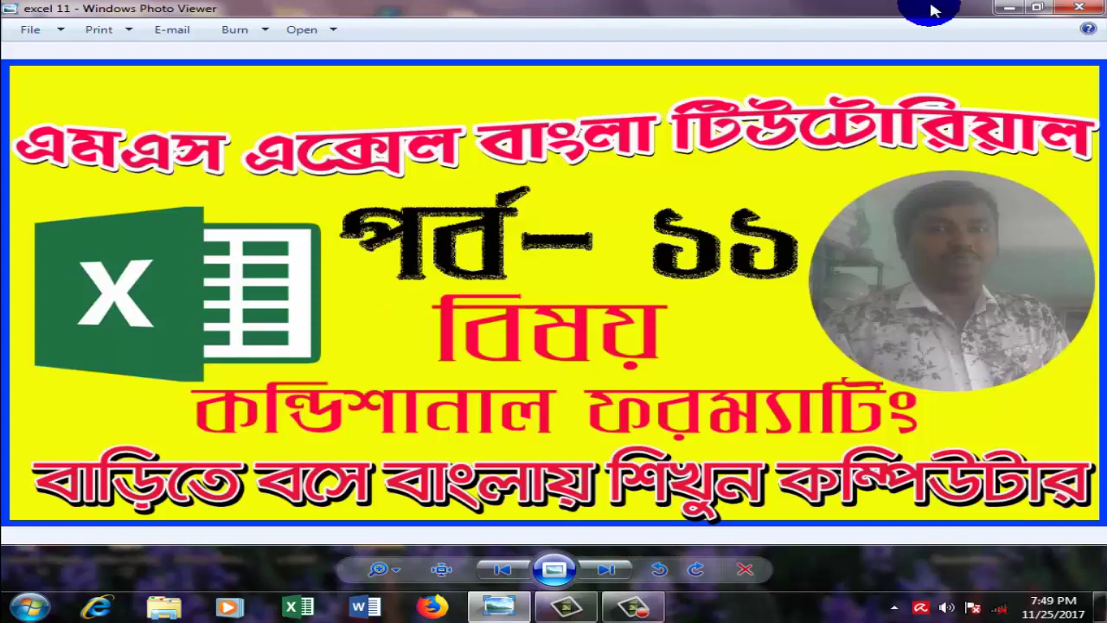
Step: Close the title image, view the channel subscription screenshot, and apply the Windows 7 Basic scheme
{"action": "left_click", "coordinate": [1072, 16]}
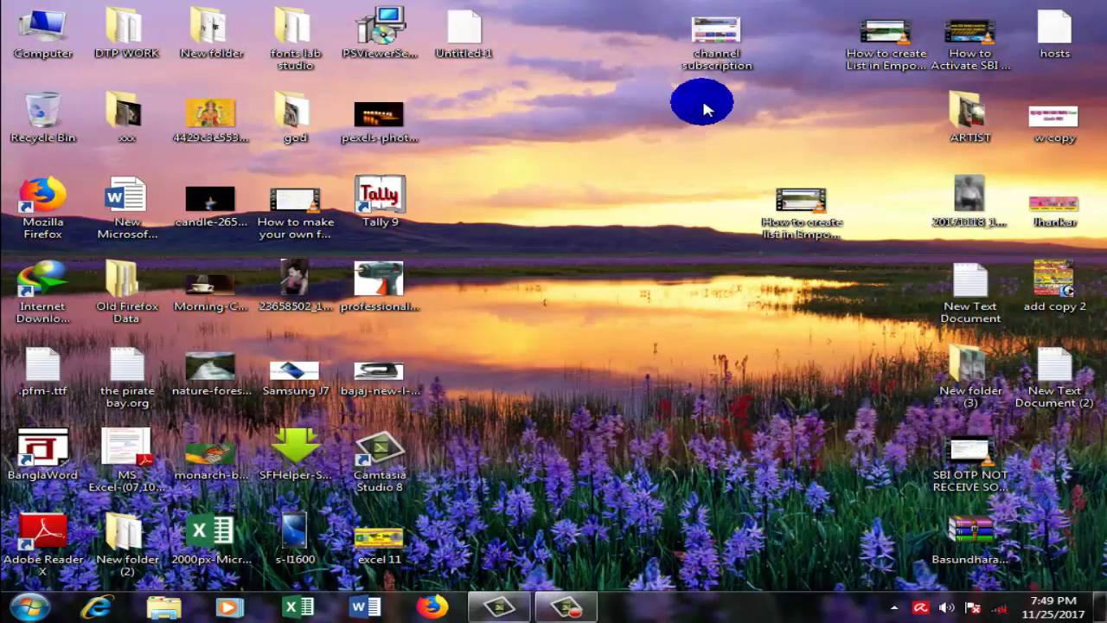
{"action": "double_click", "coordinate": [715, 35]}
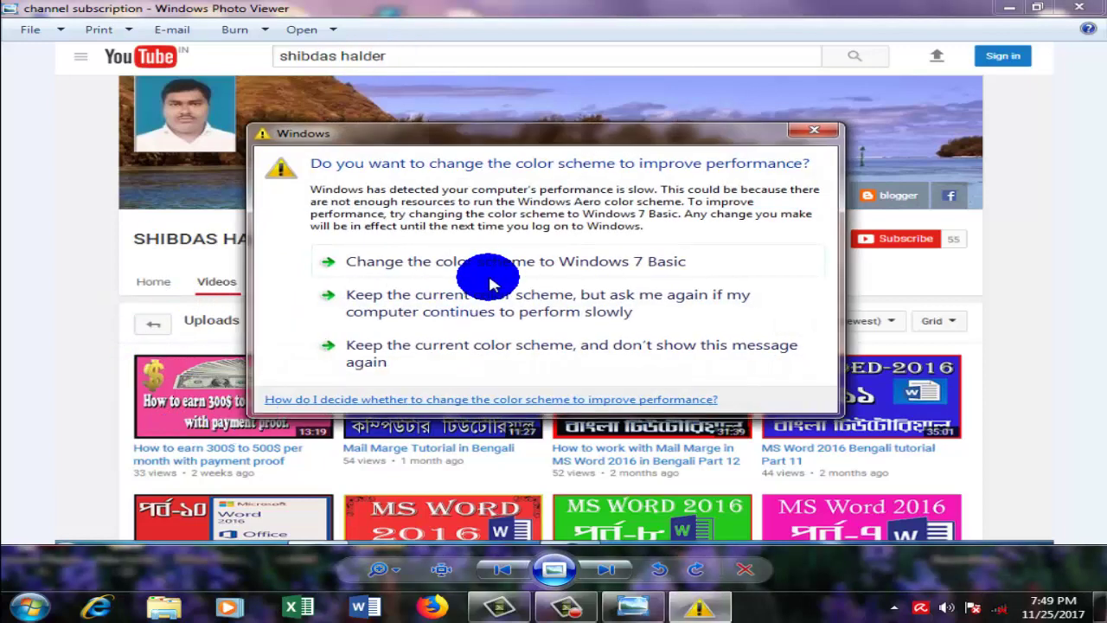
{"action": "left_click", "coordinate": [482, 279]}
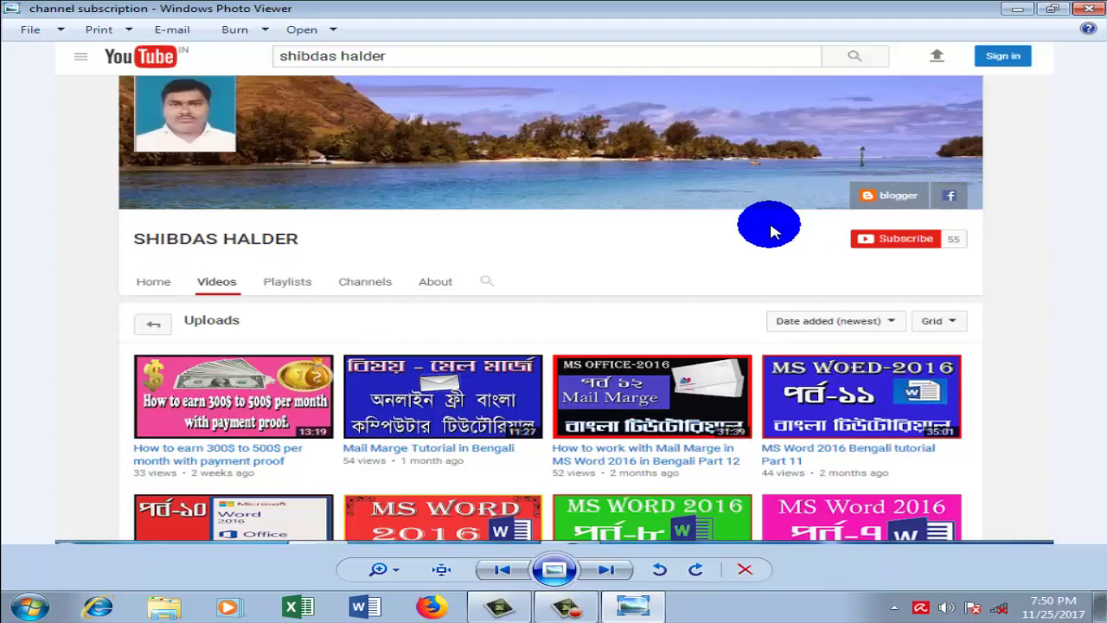
{"action": "left_click", "coordinate": [1082, 15]}
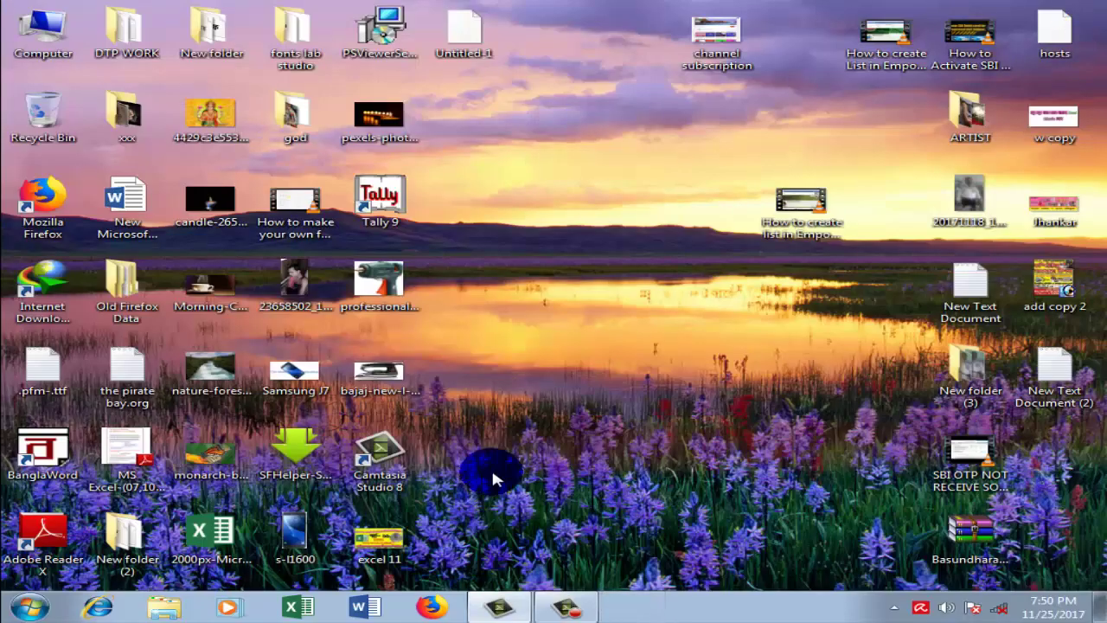
Step: Briefly reopen the excel 11 image, then launch Excel, dismiss activation, and create Blank workbook
{"action": "double_click", "coordinate": [378, 538]}
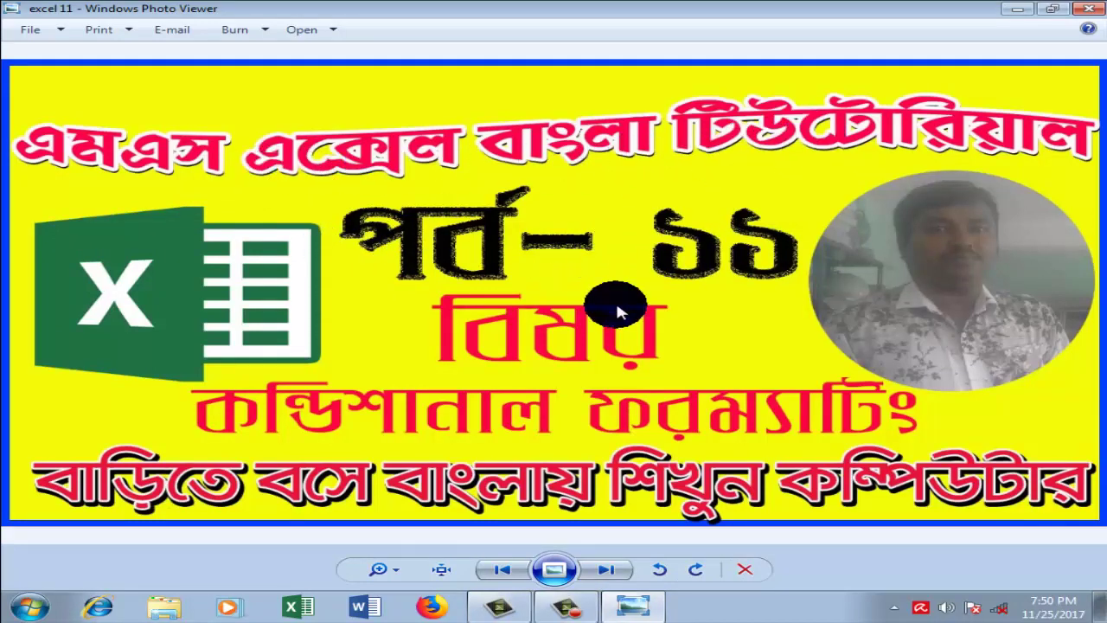
{"action": "left_click", "coordinate": [1087, 8]}
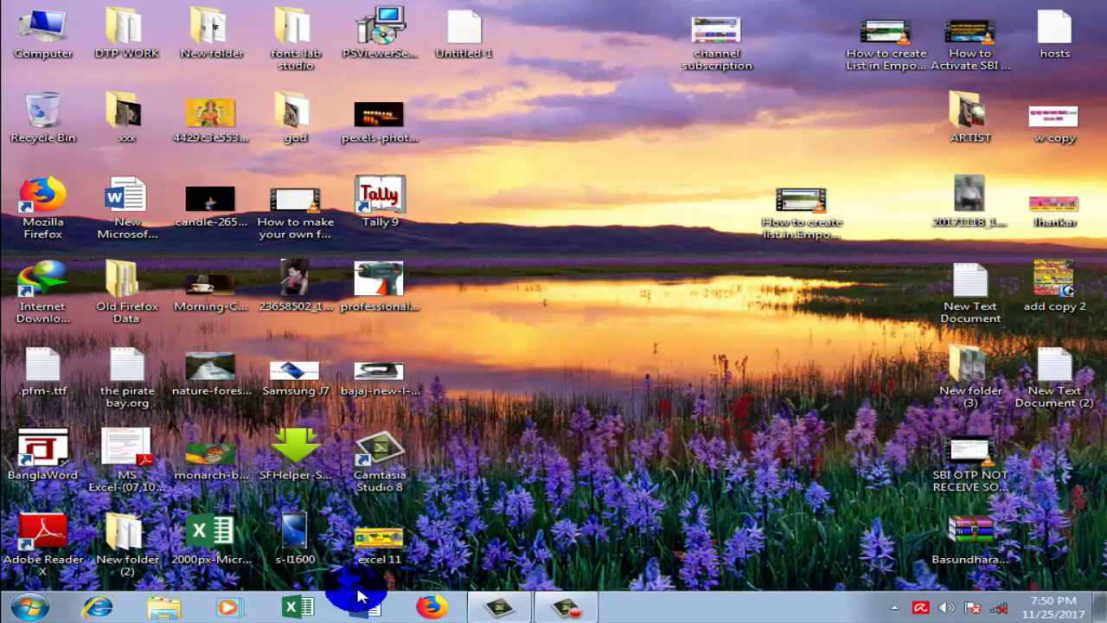
{"action": "left_click", "coordinate": [316, 611]}
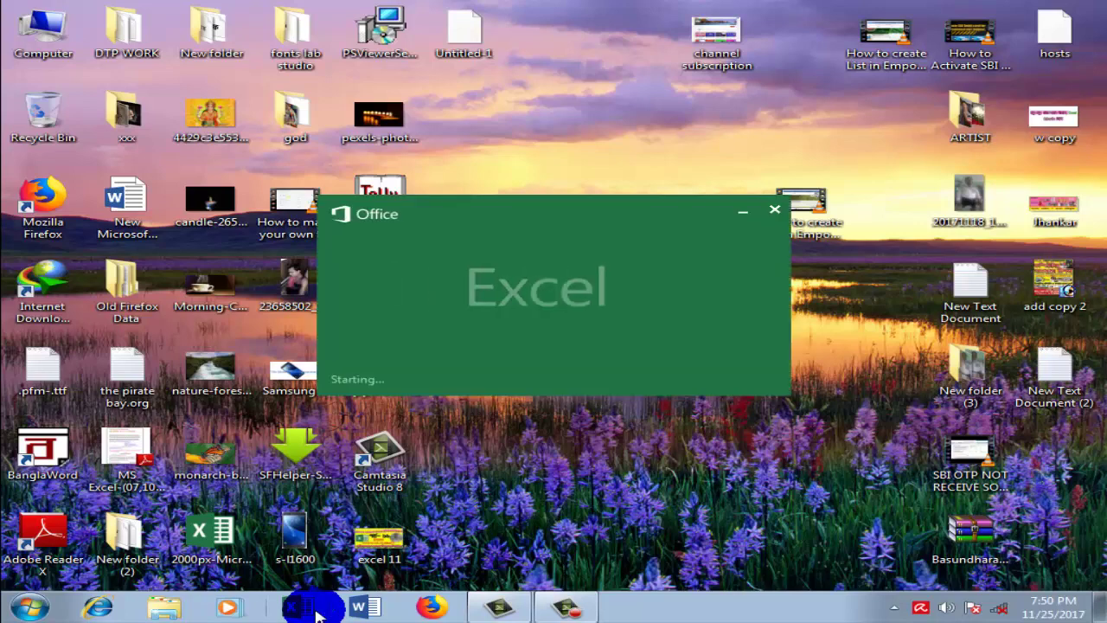
{"action": "left_click", "coordinate": [568, 607]}
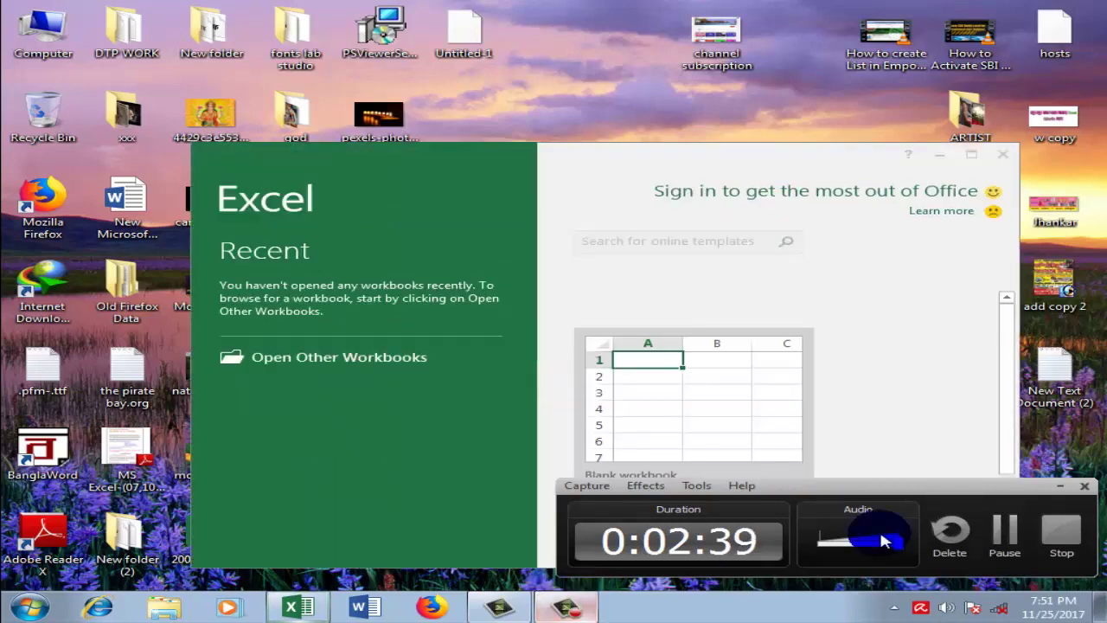
{"action": "left_click", "coordinate": [1070, 492]}
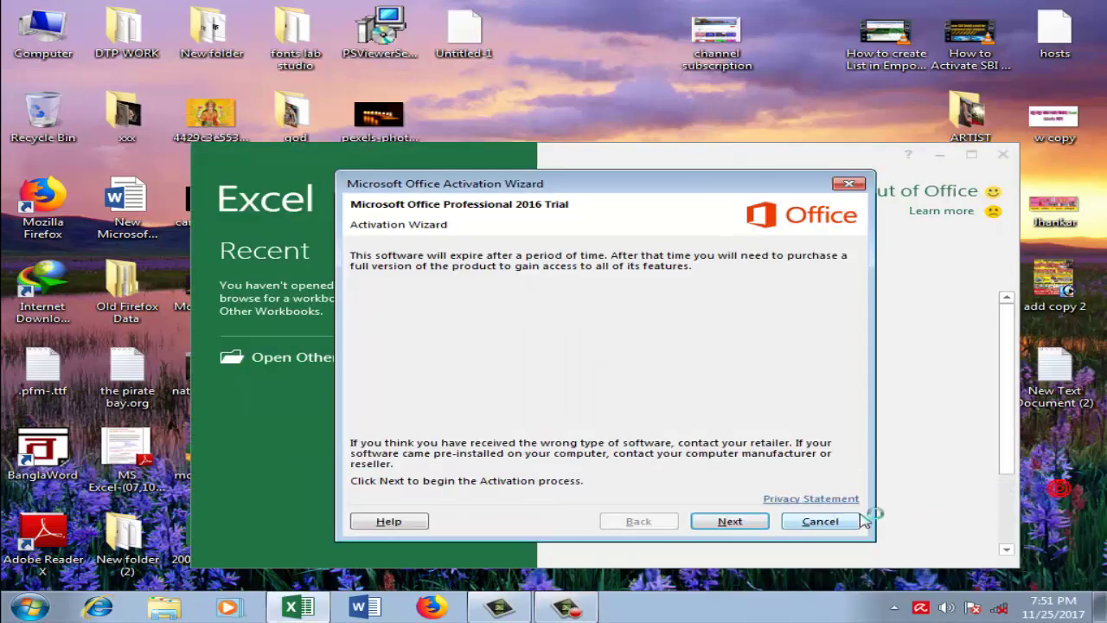
{"action": "left_click", "coordinate": [822, 519]}
{"action": "left_click", "coordinate": [636, 435]}
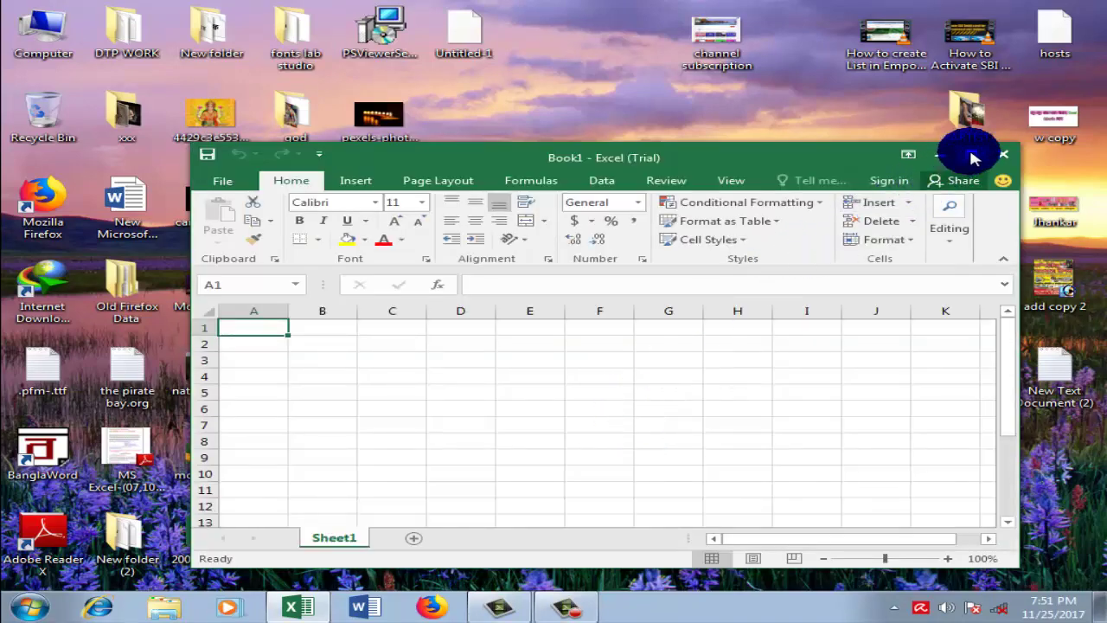
Step: Maximize the Excel window and widen columns A and B considerably
{"action": "left_click", "coordinate": [972, 154]}
{"action": "left_click", "coordinate": [268, 250]}
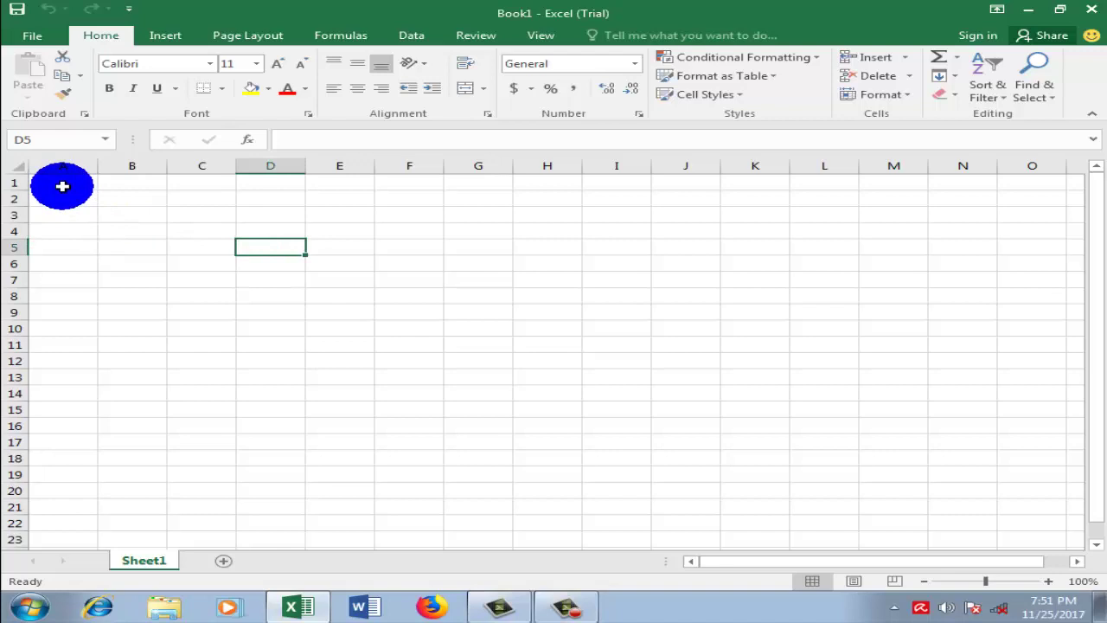
{"action": "left_click_drag", "start_coordinate": [98, 167], "coordinate": [226, 168]}
{"action": "left_click_drag", "start_coordinate": [297, 170], "coordinate": [462, 173]}
{"action": "left_click", "coordinate": [659, 203]}
{"action": "left_click_drag", "start_coordinate": [224, 165], "coordinate": [297, 173]}
{"action": "left_click", "coordinate": [305, 197]}
Step: Merge and centre A1:B2 and type the title 'R.S ENTER PRISE'
{"action": "left_click_drag", "start_coordinate": [77, 185], "coordinate": [389, 195]}
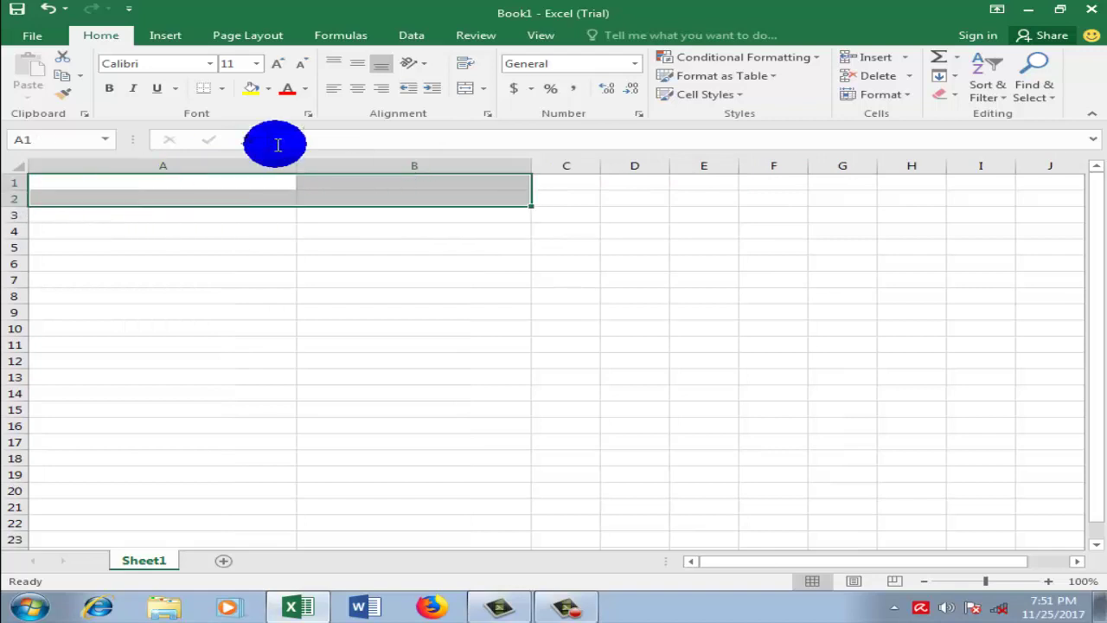
{"action": "left_click", "coordinate": [472, 92]}
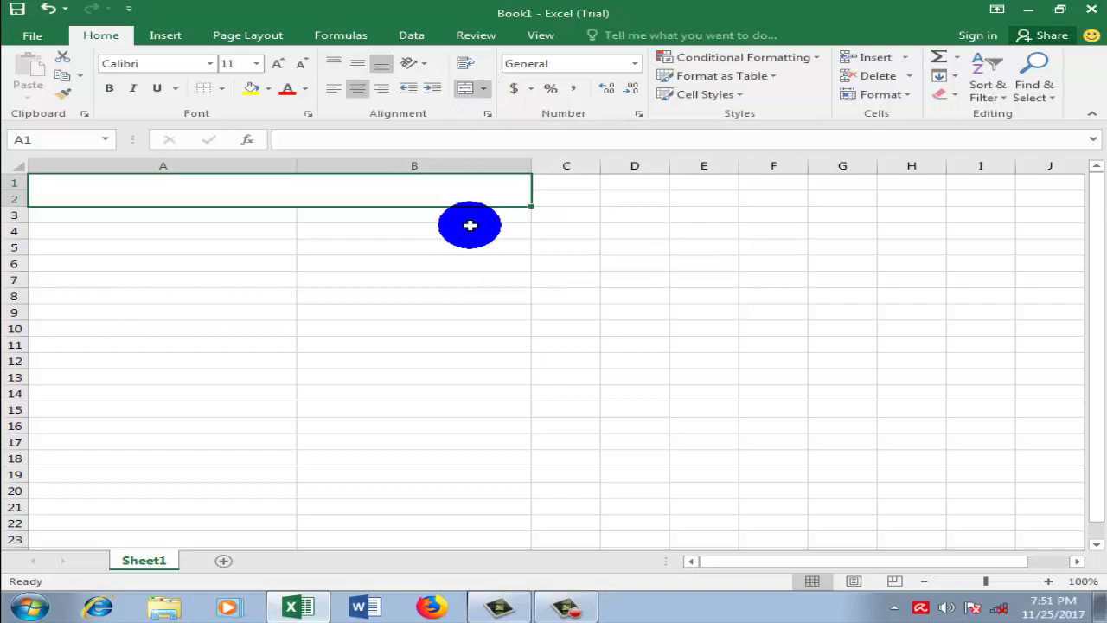
{"action": "left_click", "coordinate": [459, 232]}
{"action": "left_click", "coordinate": [258, 193]}
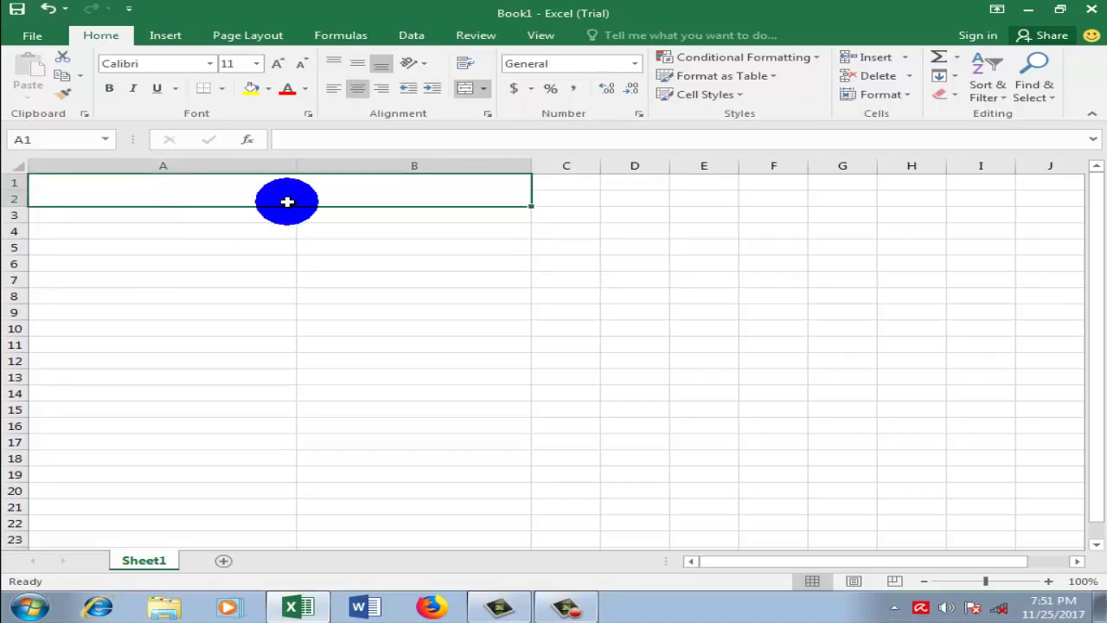
{"action": "type", "text": "R.S E"}
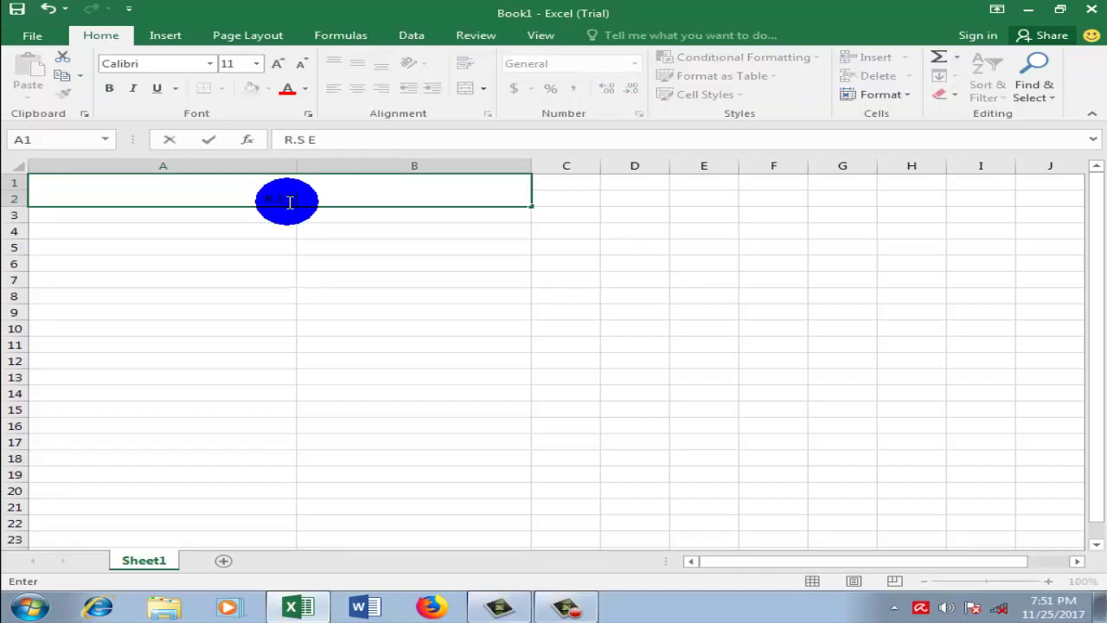
{"action": "type", "text": "NTER PRISE"}
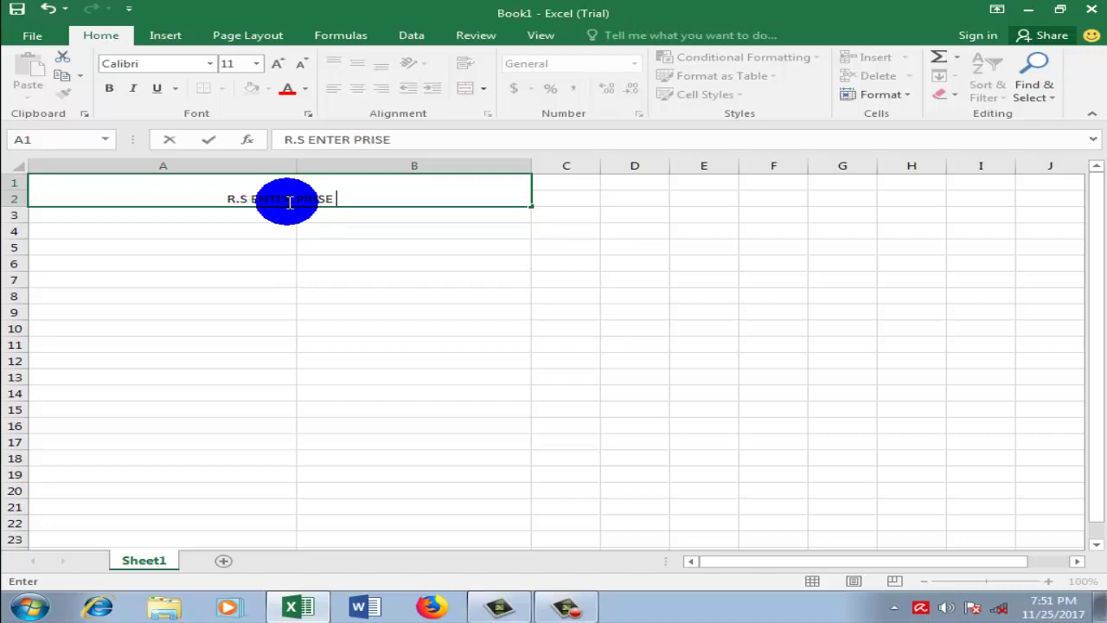
Step: Give the title cell a gold fill and red font colour
{"action": "left_click", "coordinate": [378, 262]}
{"action": "left_click", "coordinate": [302, 198]}
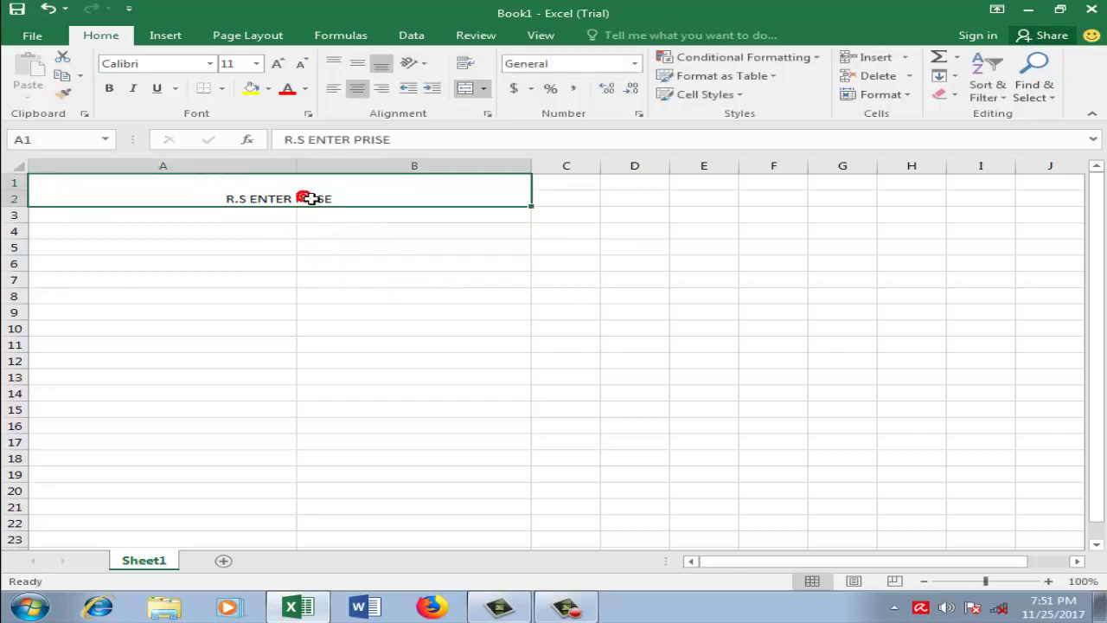
{"action": "left_click", "coordinate": [270, 90]}
{"action": "left_click", "coordinate": [292, 214]}
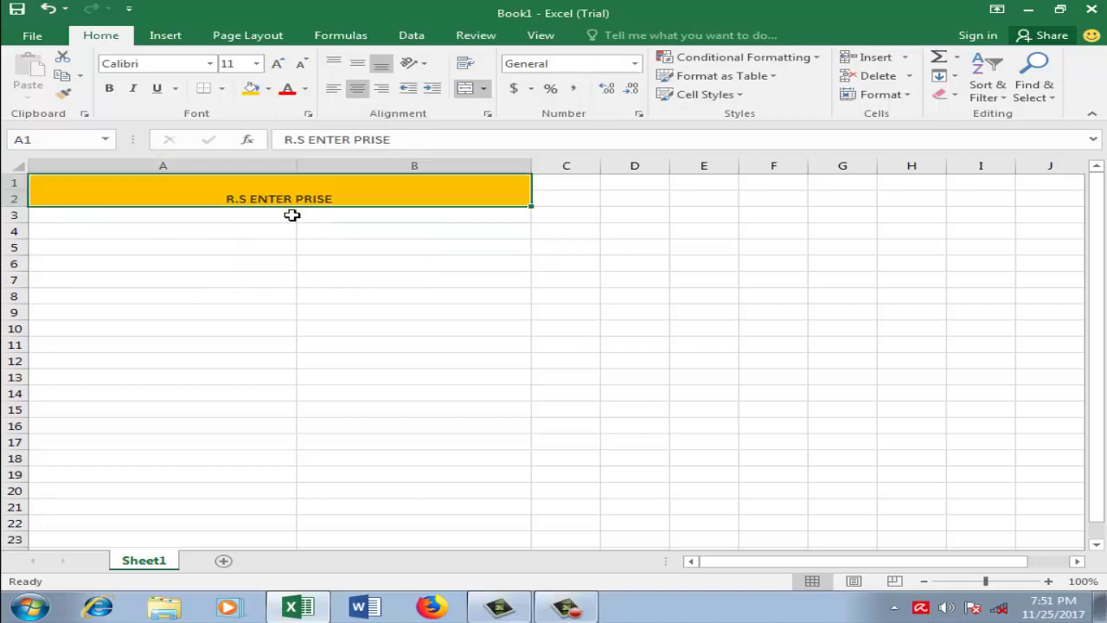
{"action": "left_click", "coordinate": [307, 90]}
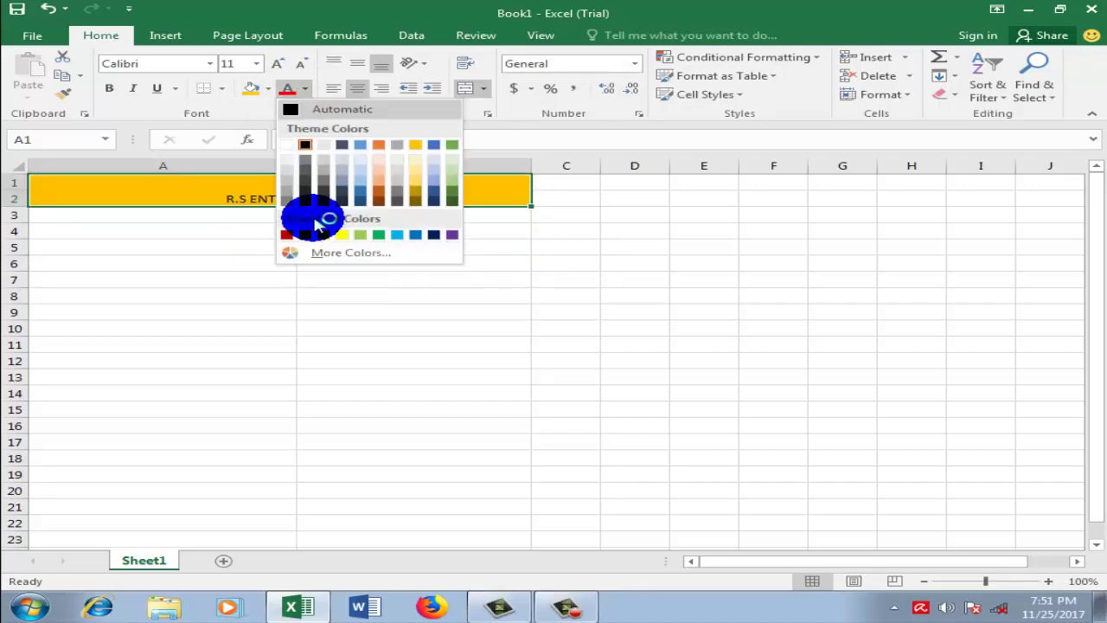
{"action": "left_click", "coordinate": [308, 234]}
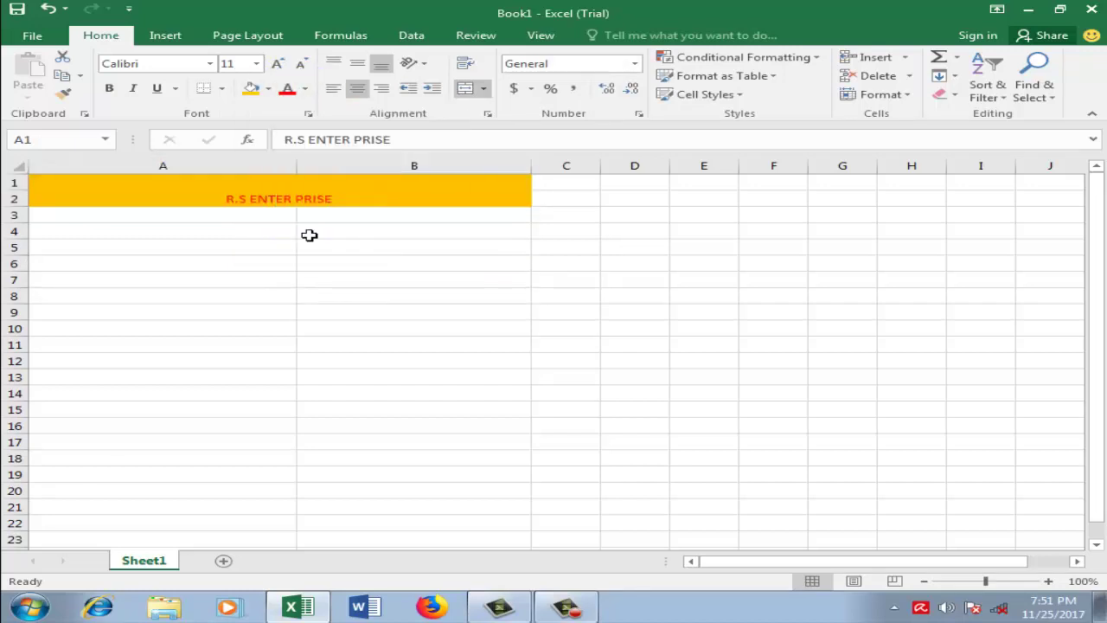
Step: Set the title font to Algerian at size 28
{"action": "left_click", "coordinate": [214, 69]}
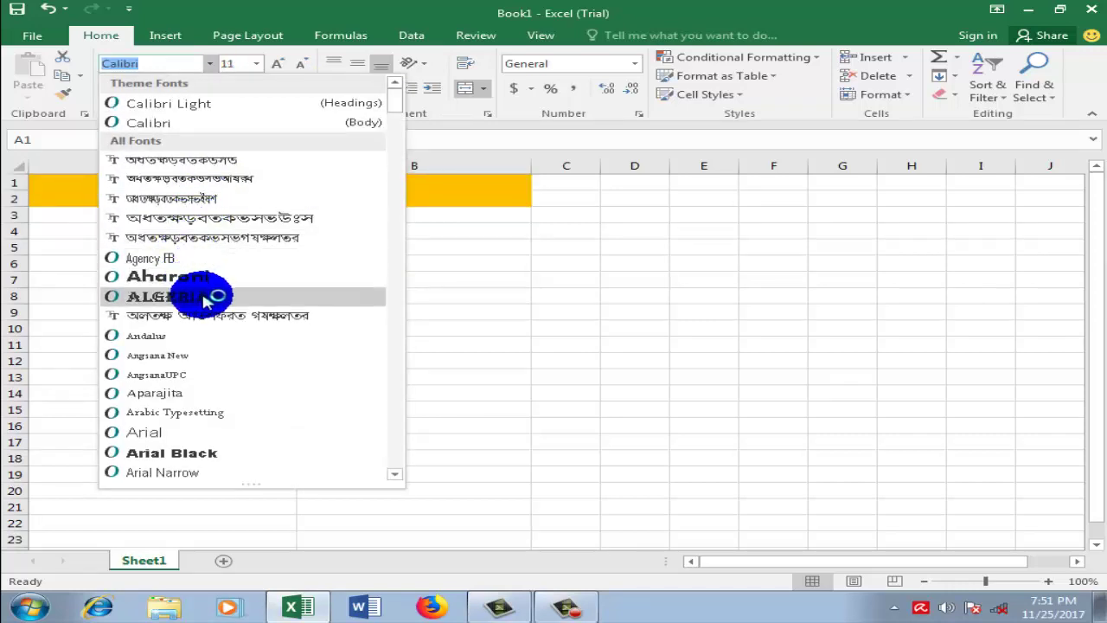
{"action": "left_click", "coordinate": [207, 297]}
{"action": "left_click", "coordinate": [253, 63]}
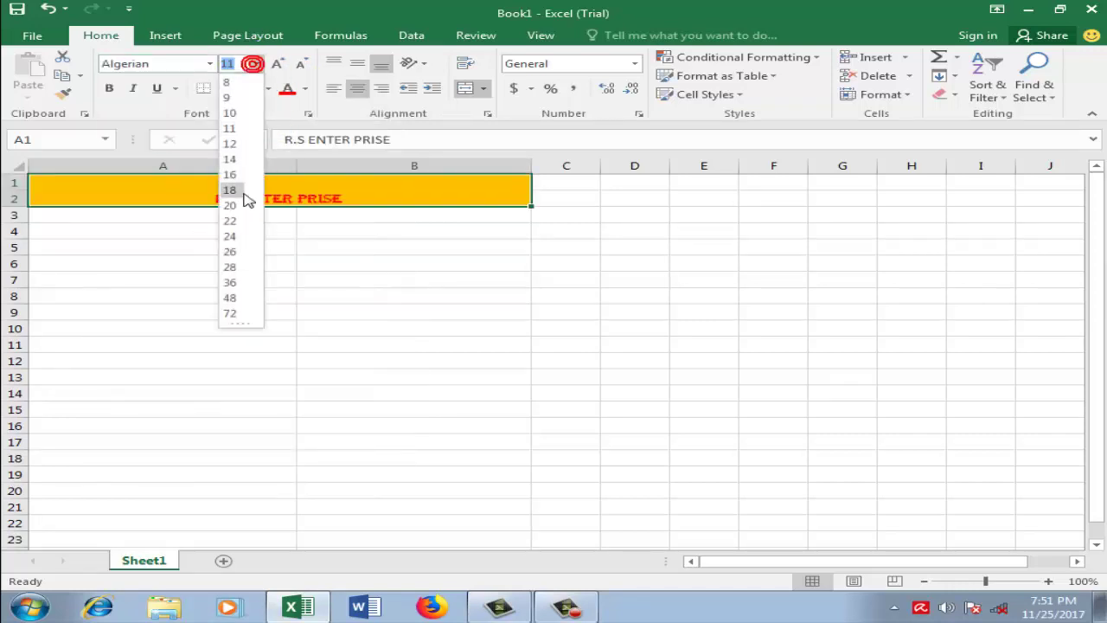
{"action": "left_click", "coordinate": [241, 255]}
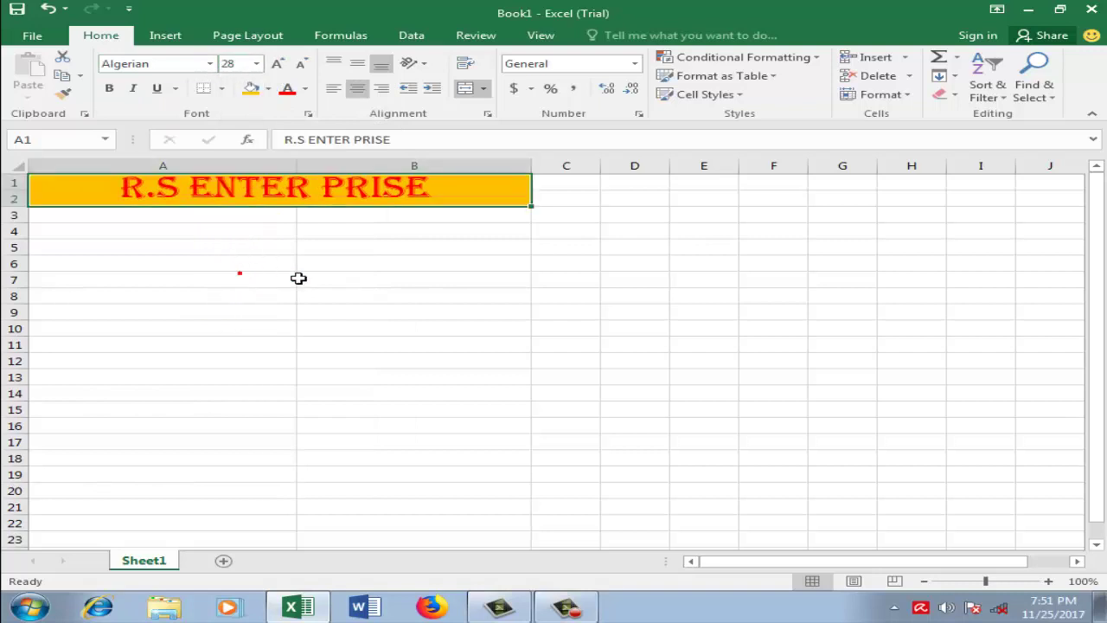
{"action": "left_click", "coordinate": [349, 279]}
{"action": "left_click", "coordinate": [161, 214]}
{"action": "left_click", "coordinate": [305, 227]}
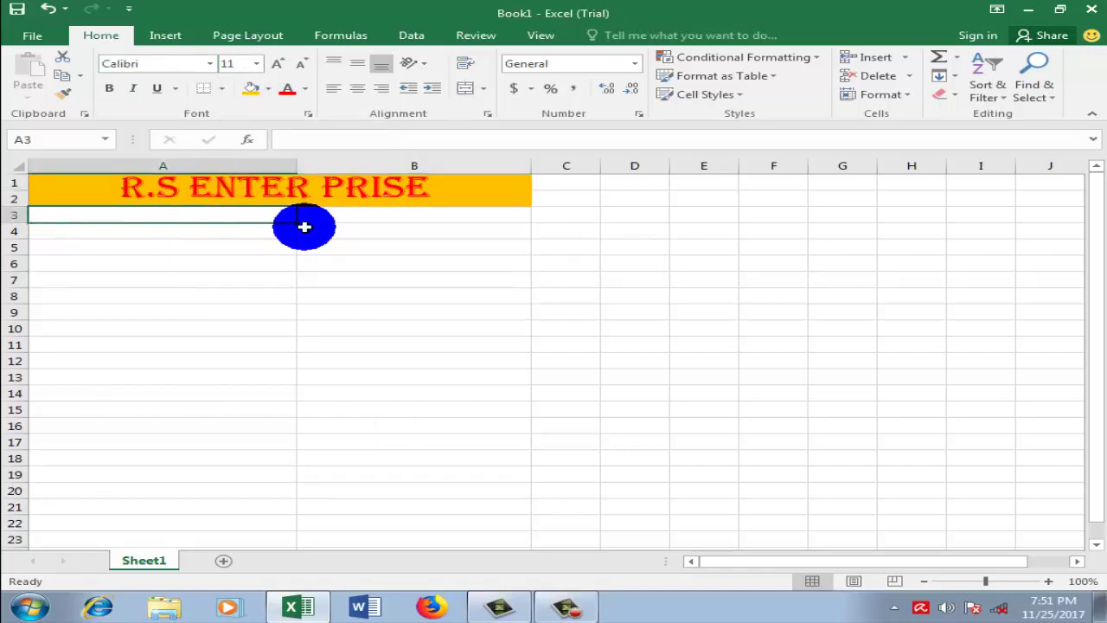
Step: Enter headings 'NAME' in A3 and 'ARRIVAL' in B3
{"action": "type", "text": "NAME"}
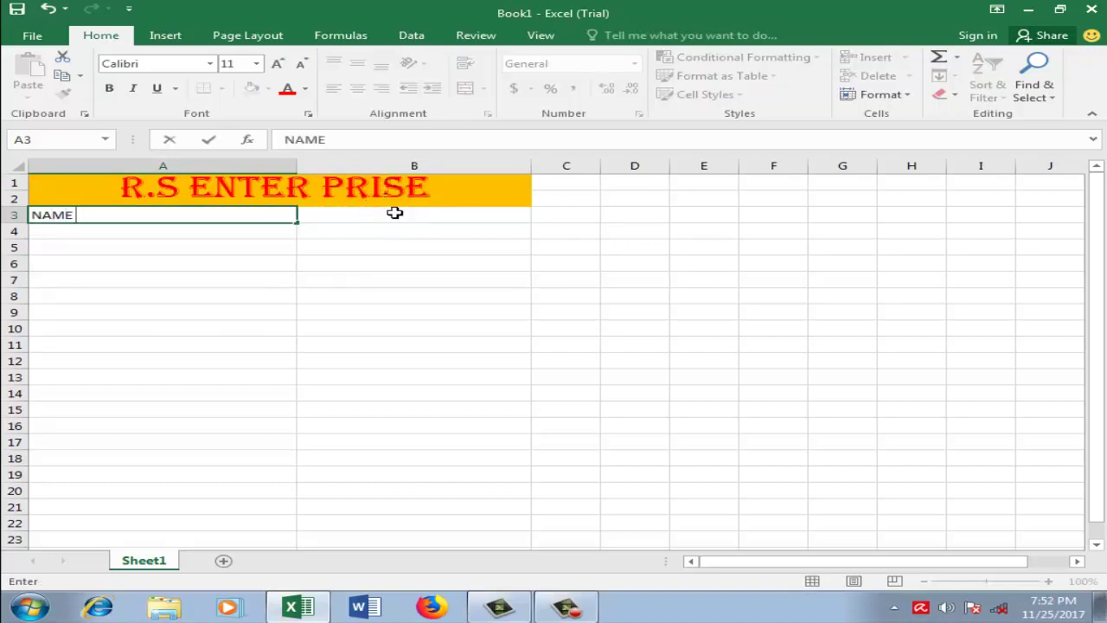
{"action": "key", "text": "Tab"}
{"action": "type", "text": "A"}
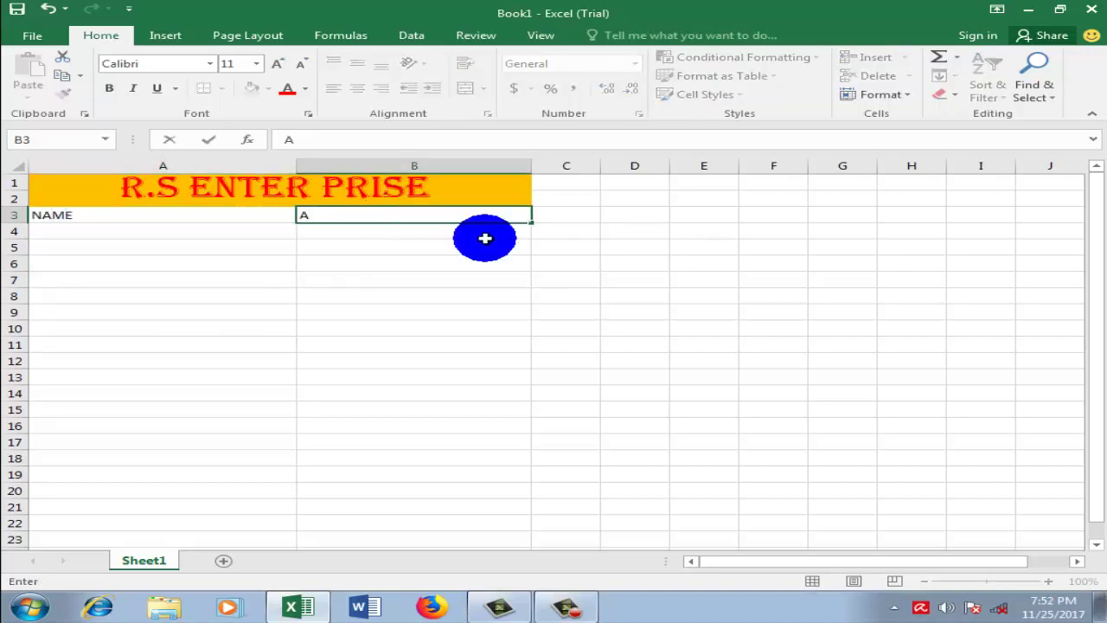
{"action": "type", "text": "RRIVAL"}
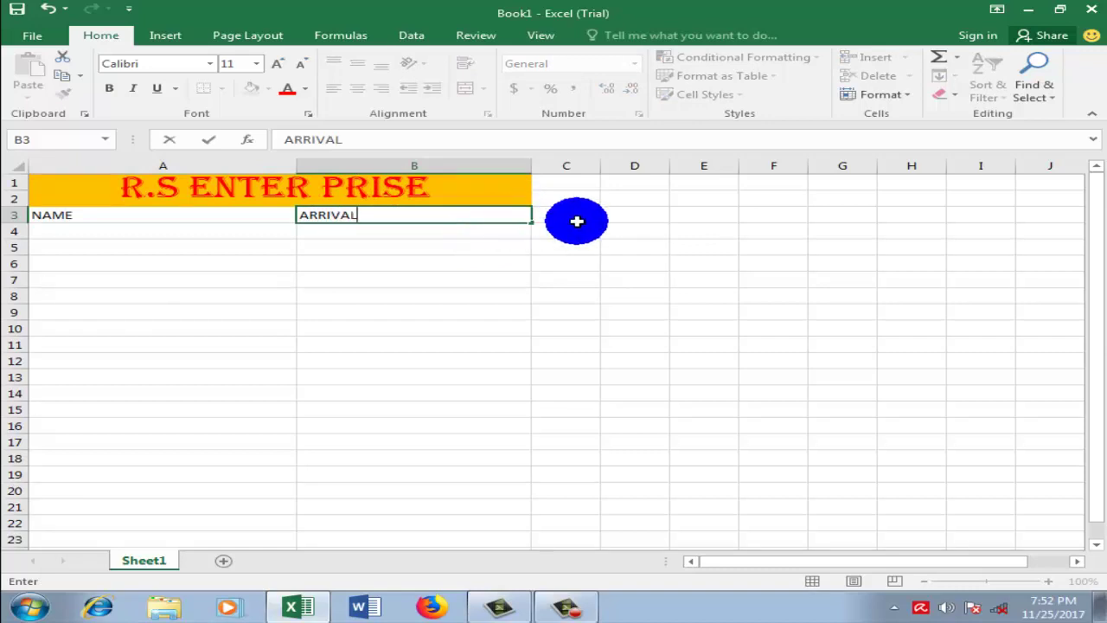
{"action": "left_click", "coordinate": [577, 222]}
Step: Centre the NAME and ARRIVAL headings in A3:B3
{"action": "left_click_drag", "start_coordinate": [64, 215], "coordinate": [420, 216]}
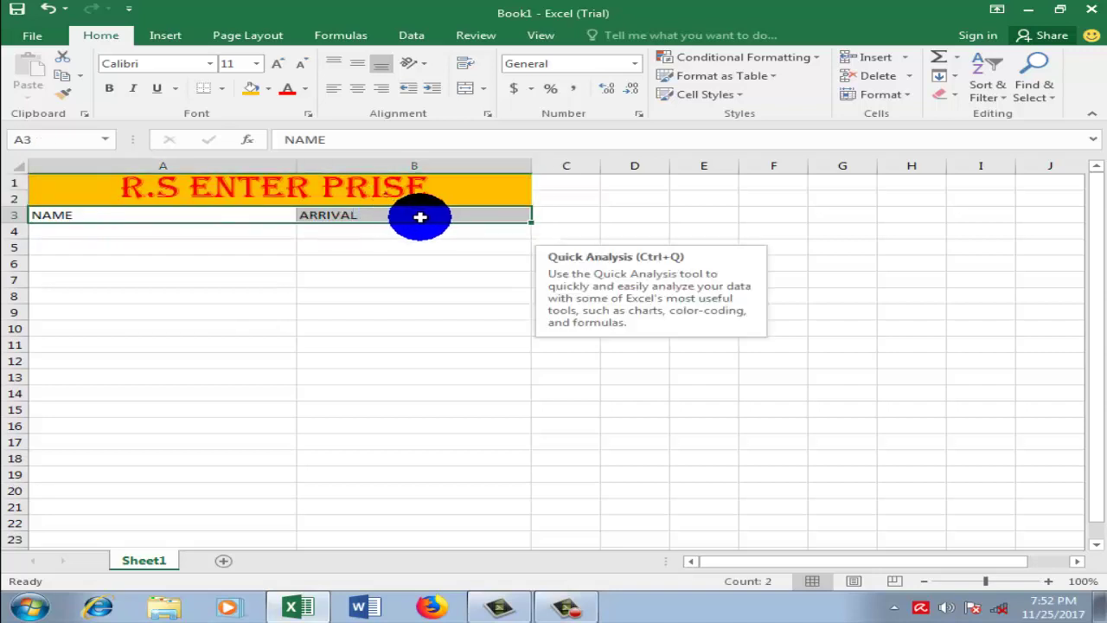
{"action": "left_click", "coordinate": [363, 95]}
{"action": "left_click", "coordinate": [435, 260]}
{"action": "left_click", "coordinate": [210, 230]}
{"action": "left_click", "coordinate": [322, 272]}
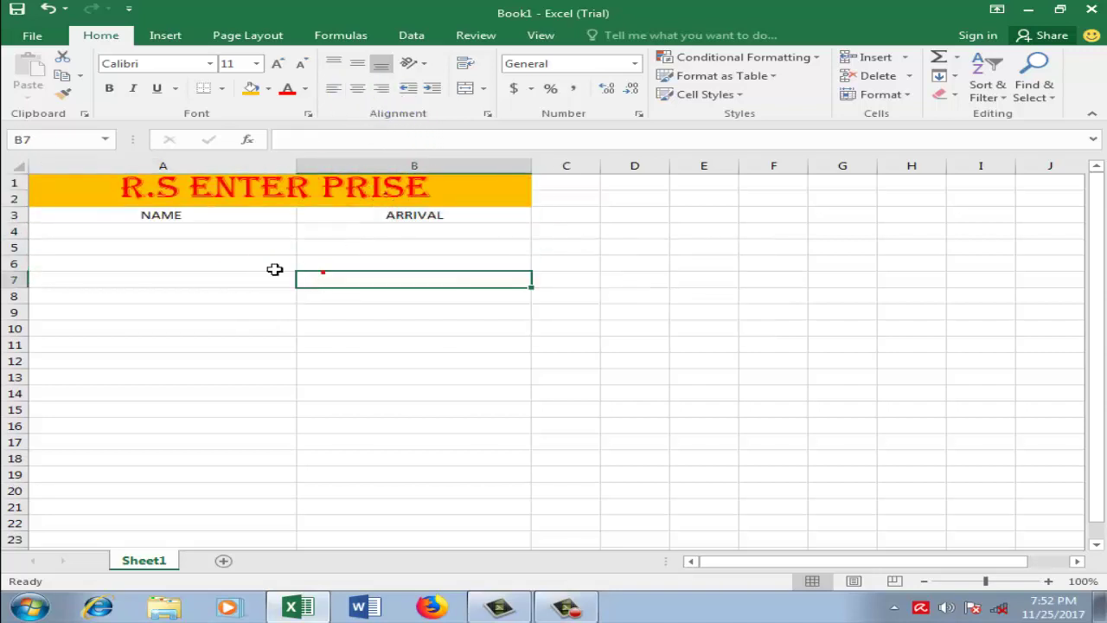
{"action": "left_click", "coordinate": [178, 230]}
Step: Enter the first three employees' full names in A4 to A6, fixing typos
{"action": "left_click", "coordinate": [387, 258]}
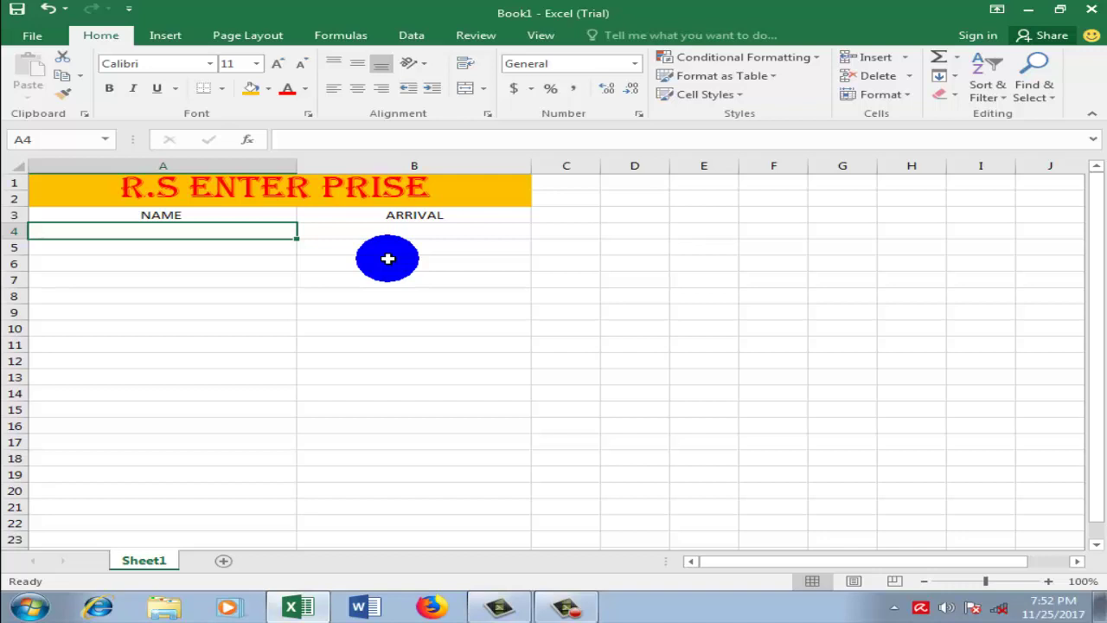
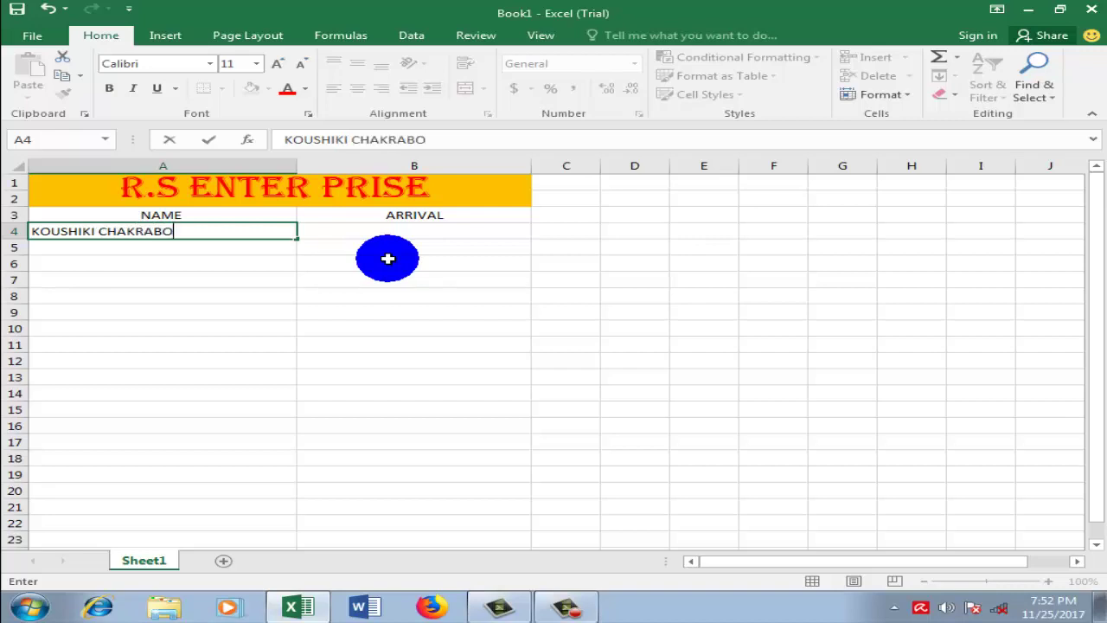
{"action": "left_click", "coordinate": [213, 250]}
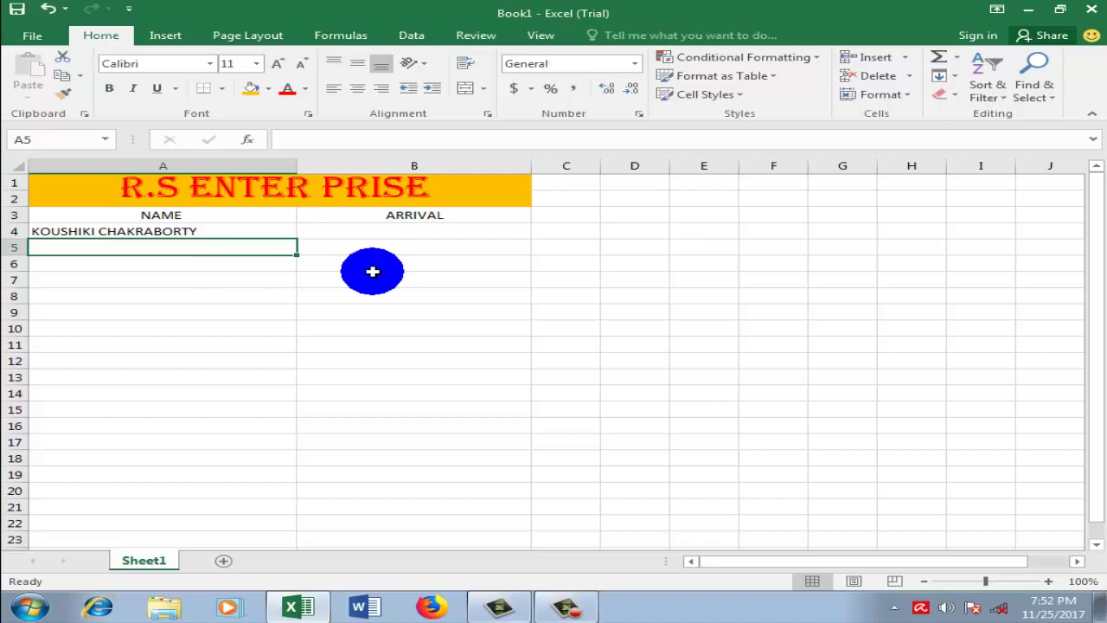
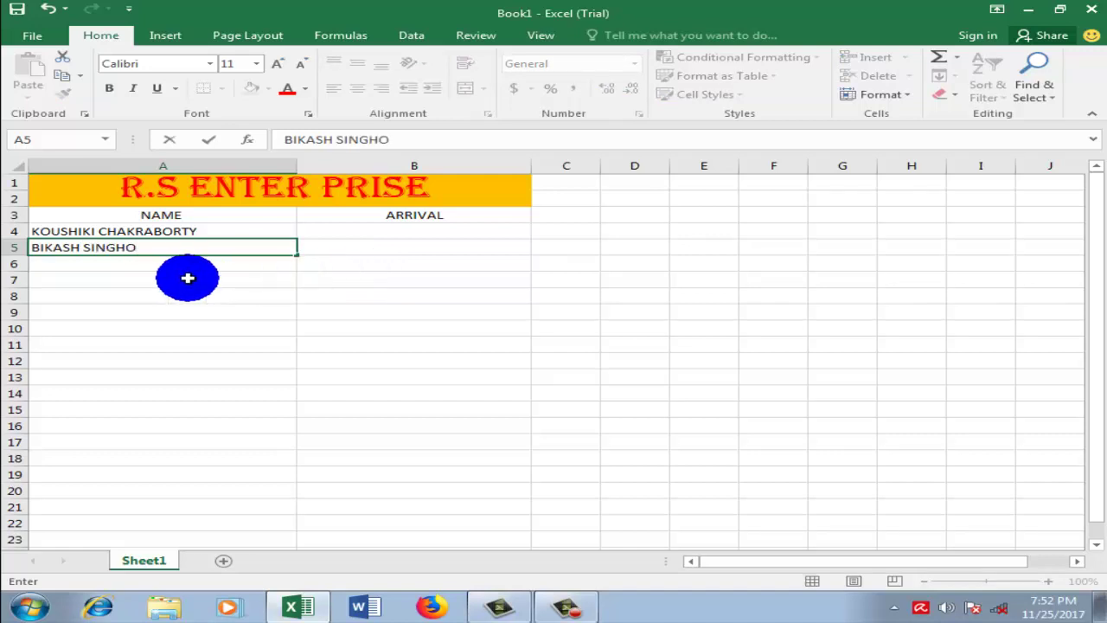
{"action": "left_click", "coordinate": [190, 267]}
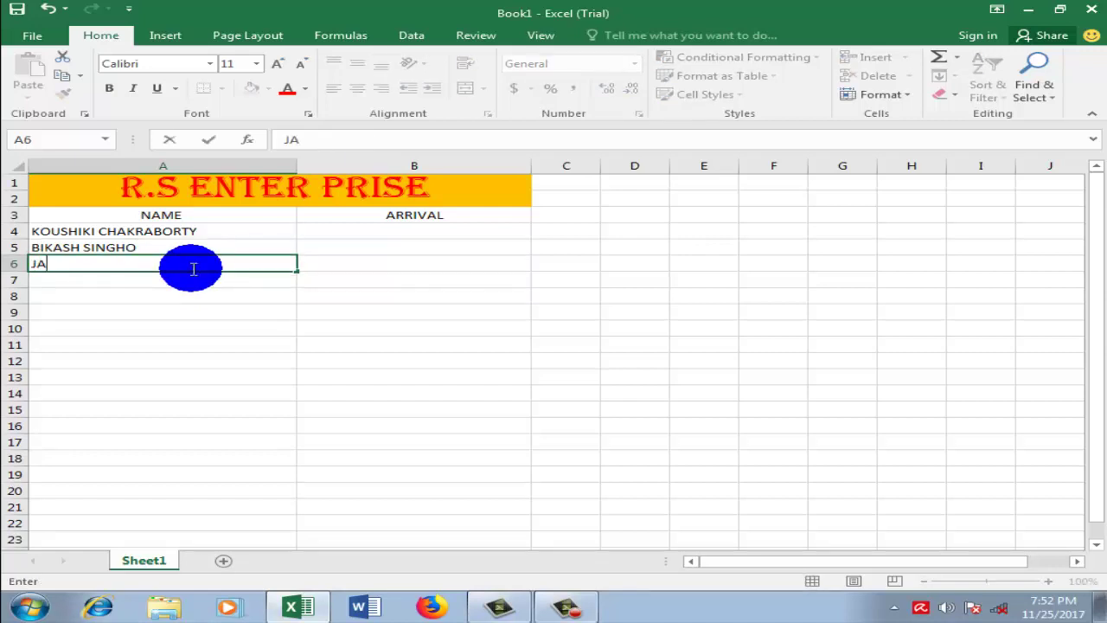
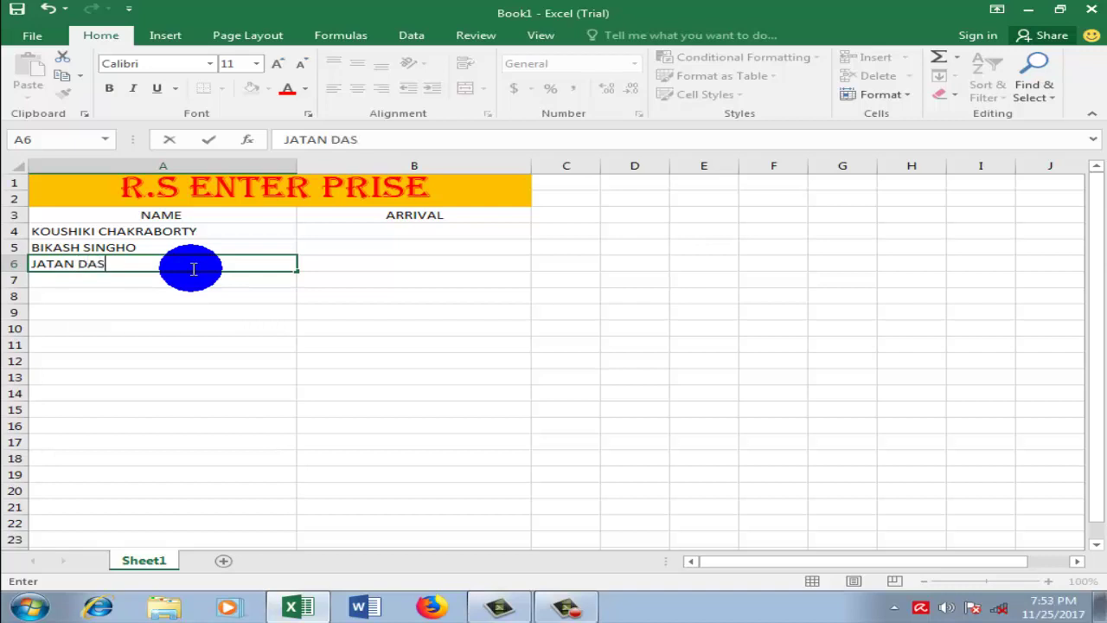
{"action": "key", "text": "Return"}
Step: Enter the remaining six employees' full names in A7 through A12
{"action": "left_click", "coordinate": [193, 284]}
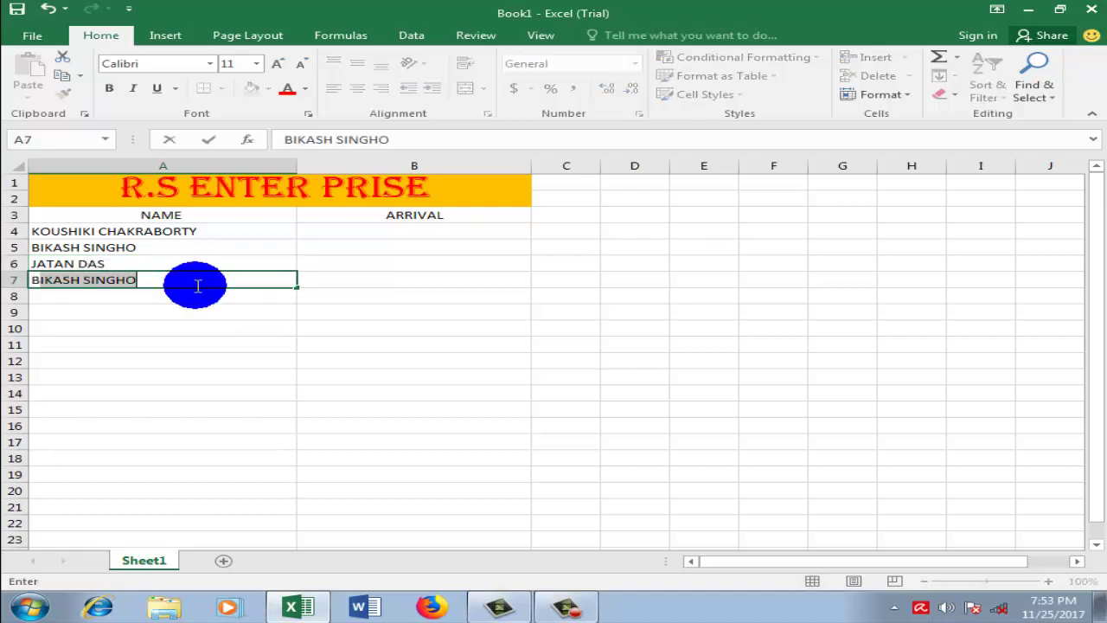
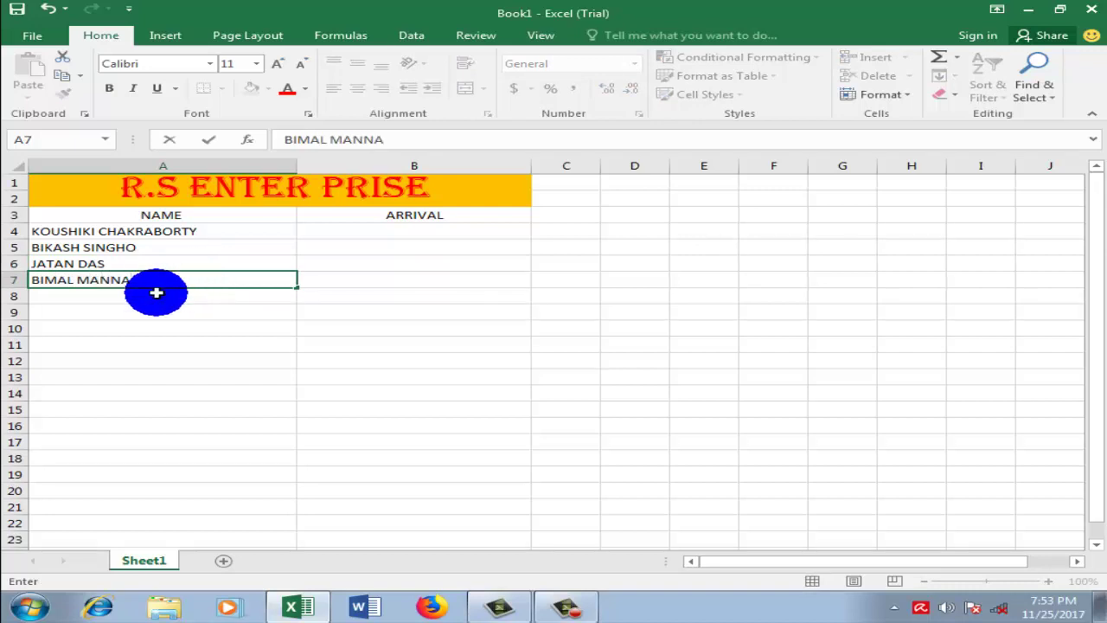
{"action": "left_click", "coordinate": [157, 294]}
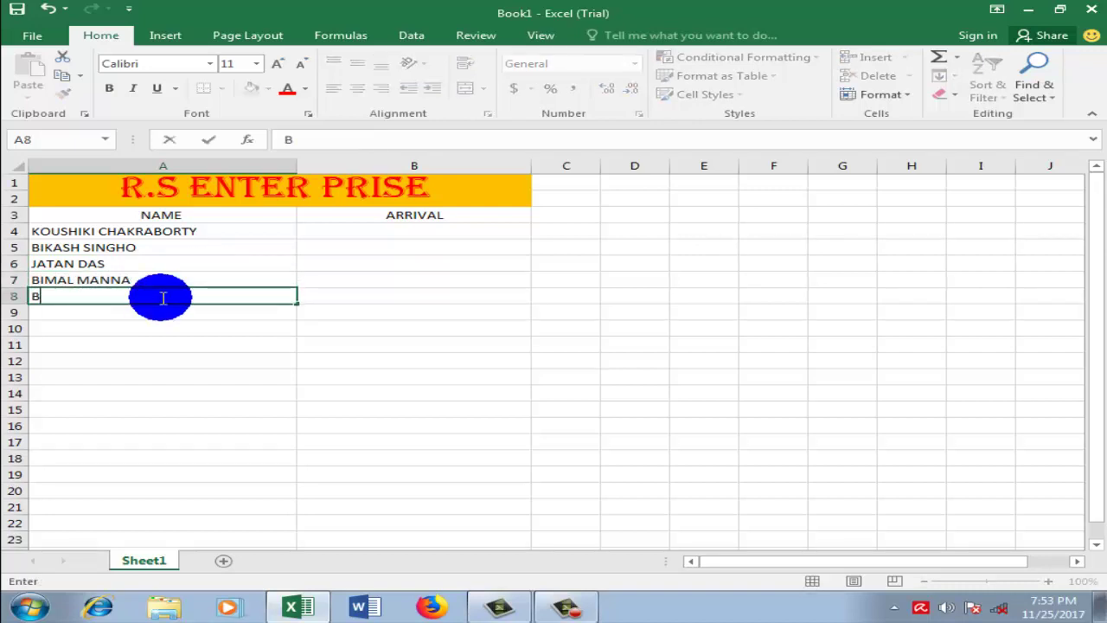
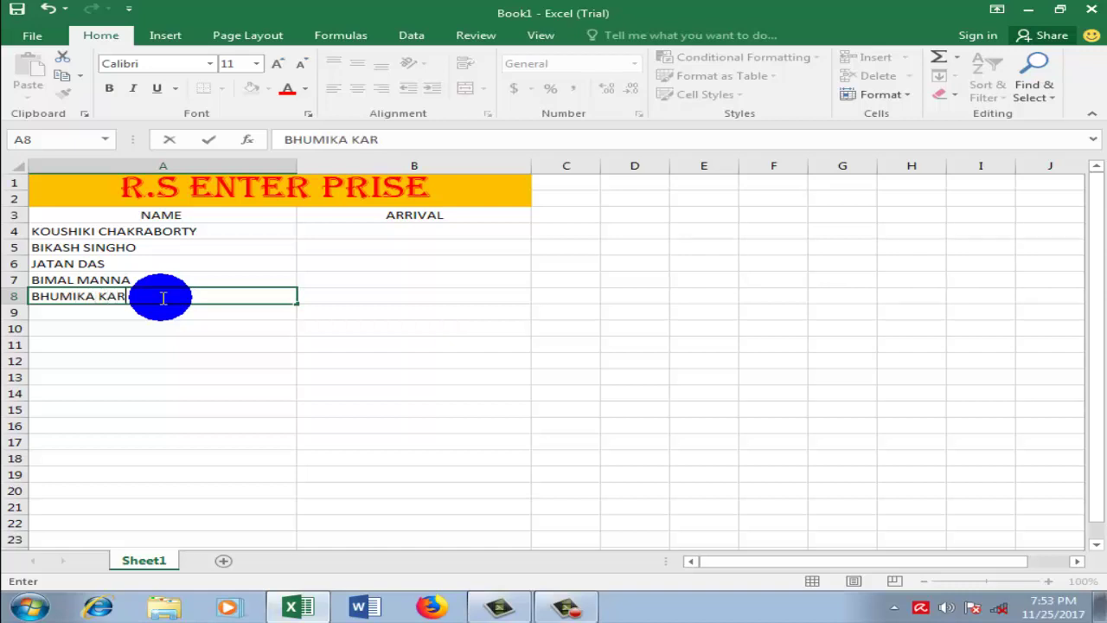
{"action": "left_click", "coordinate": [127, 314]}
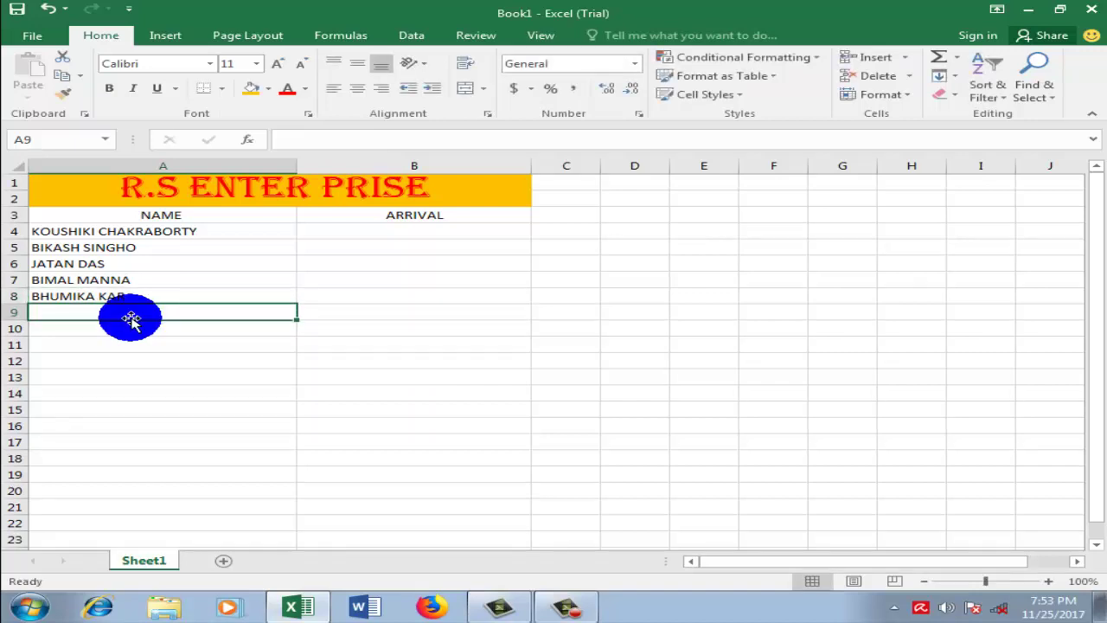
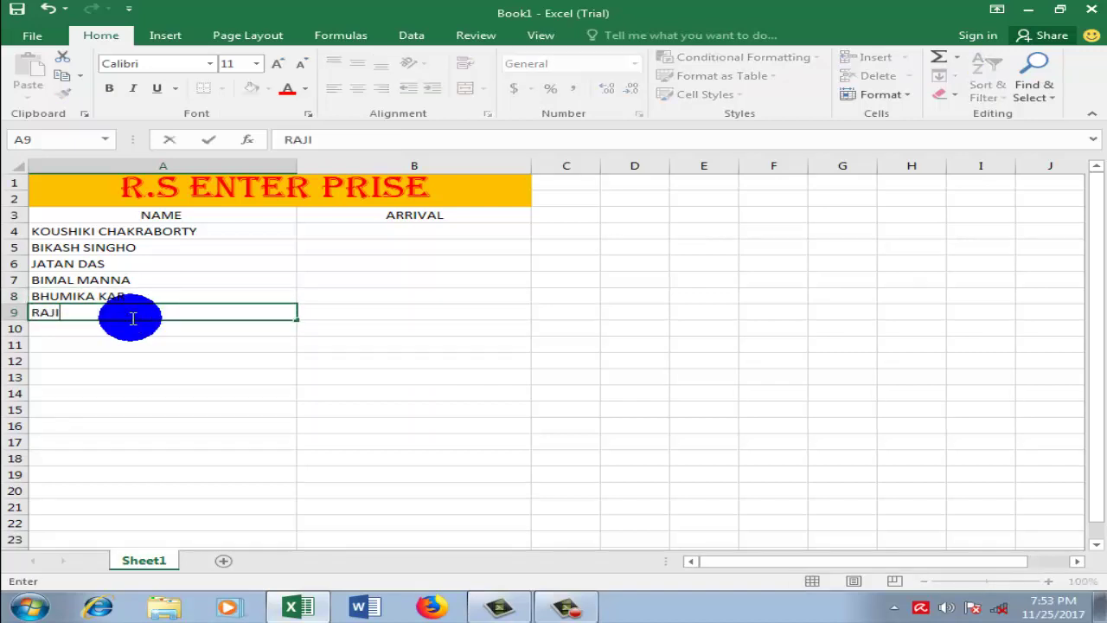
{"action": "left_click", "coordinate": [129, 329]}
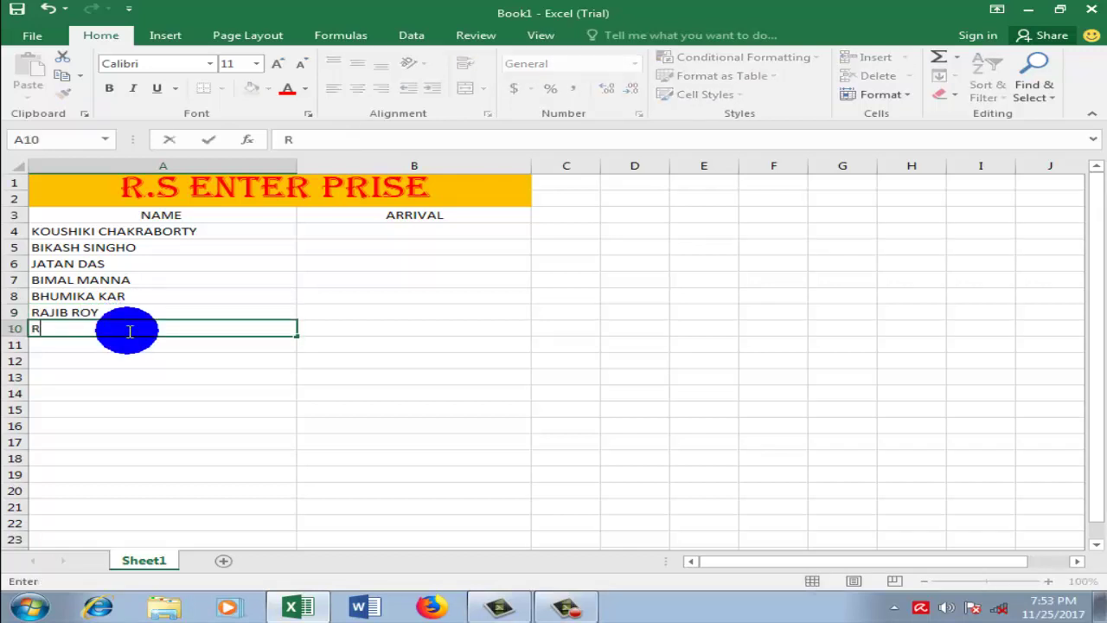
{"action": "left_click", "coordinate": [106, 345]}
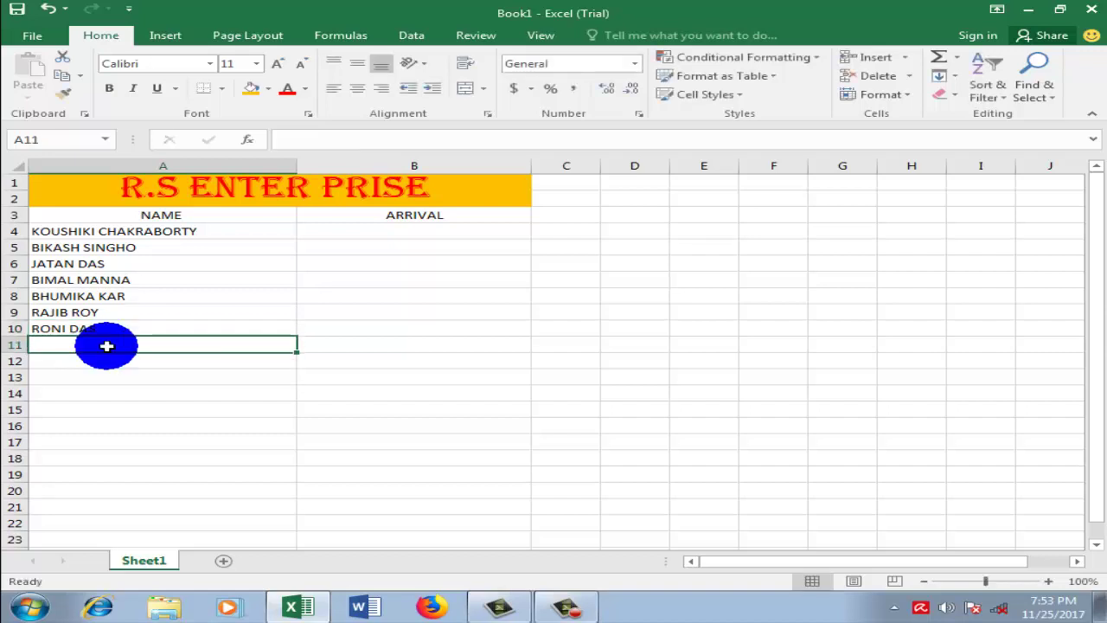
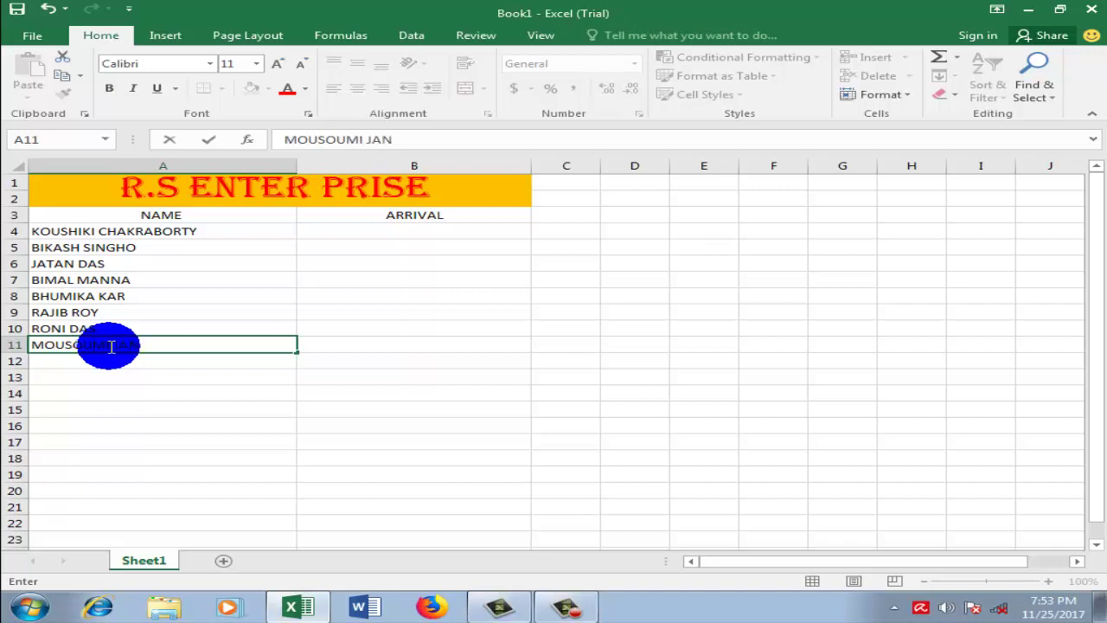
{"action": "left_click", "coordinate": [126, 363]}
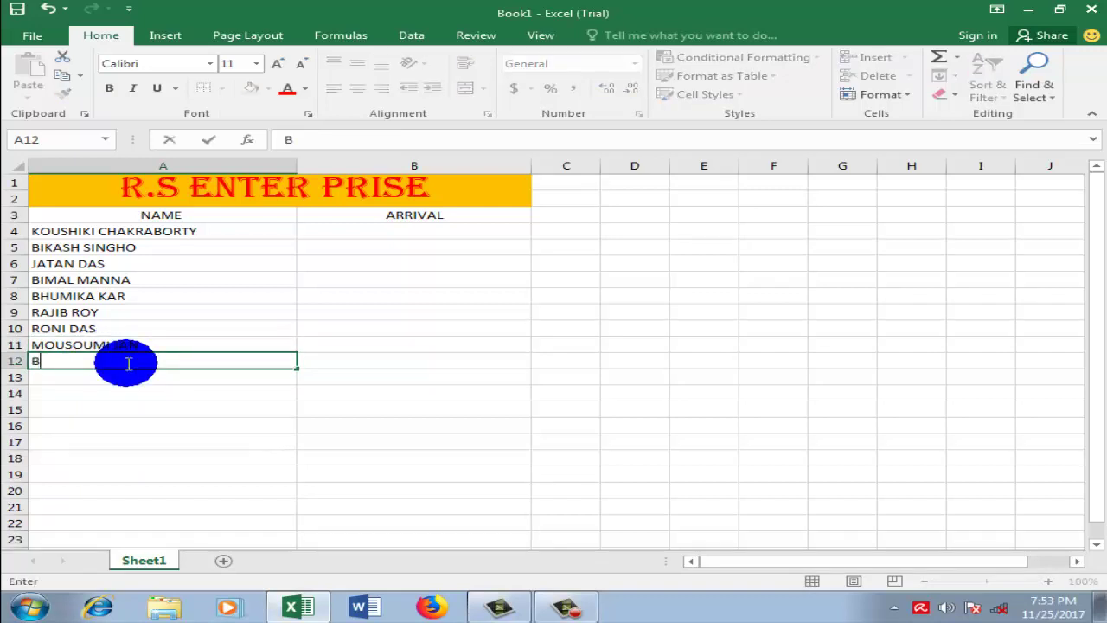
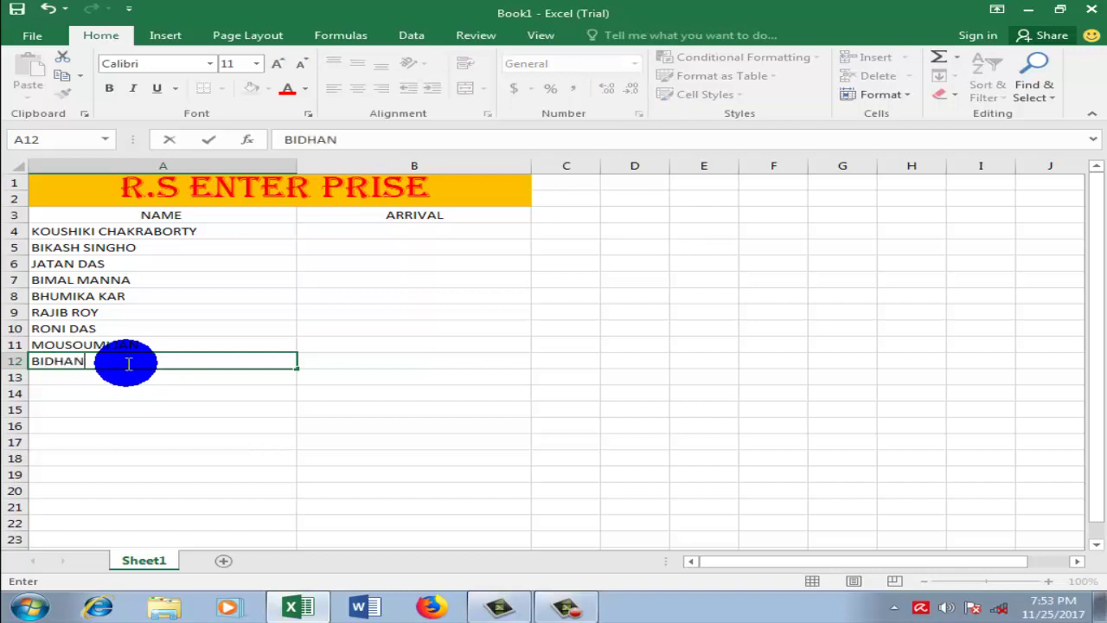
{"action": "left_click", "coordinate": [178, 408]}
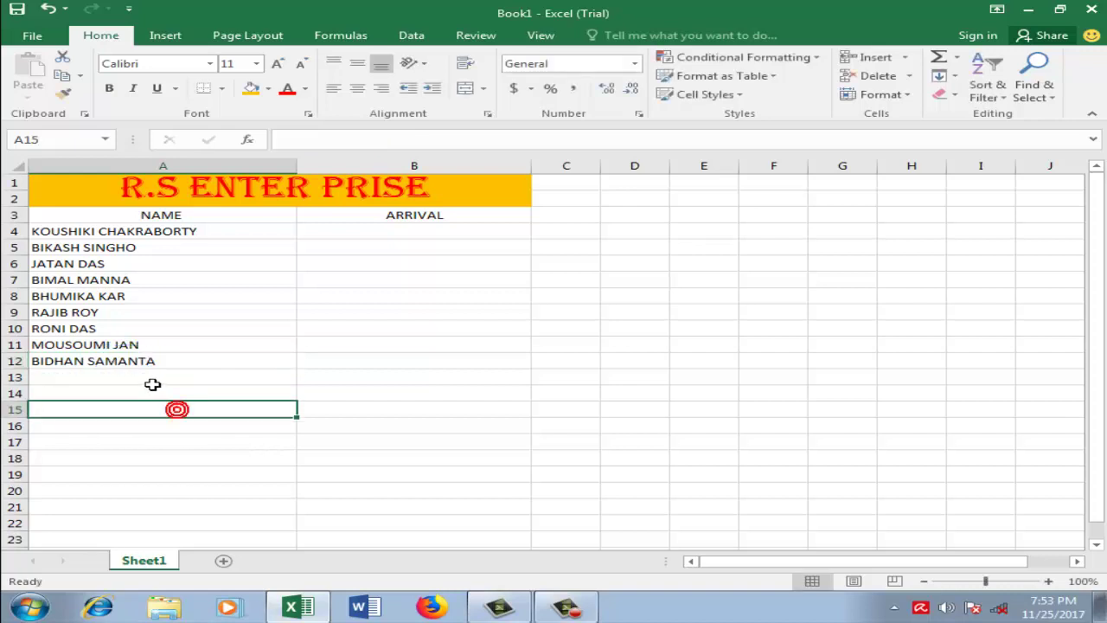
{"action": "left_click", "coordinate": [460, 373]}
{"action": "left_click", "coordinate": [894, 608]}
{"action": "left_click", "coordinate": [859, 535]}
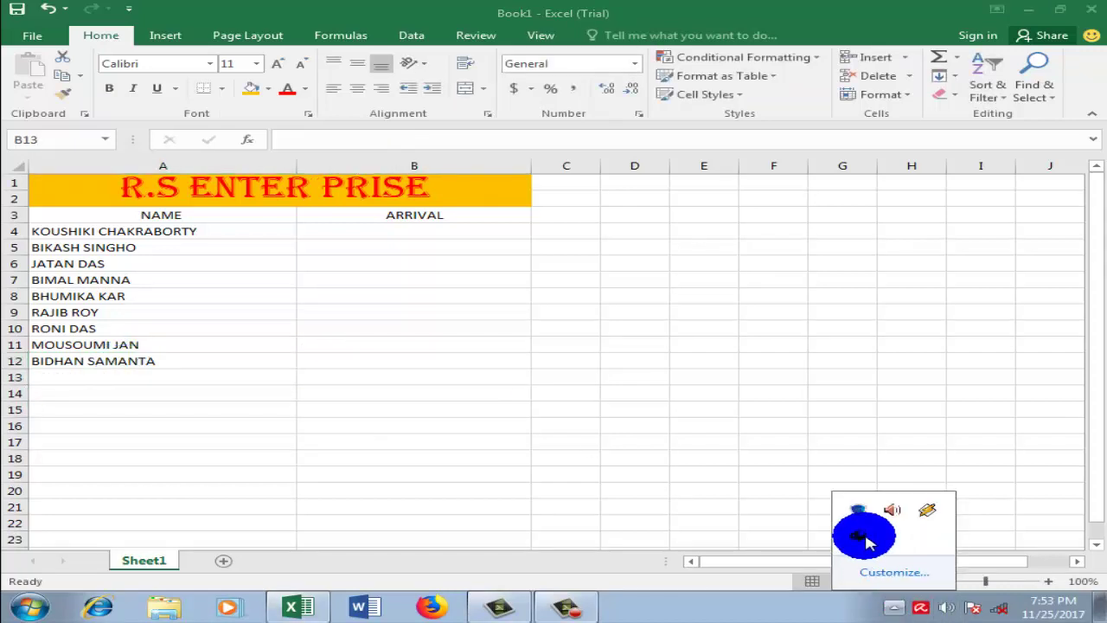
{"action": "left_click", "coordinate": [571, 608]}
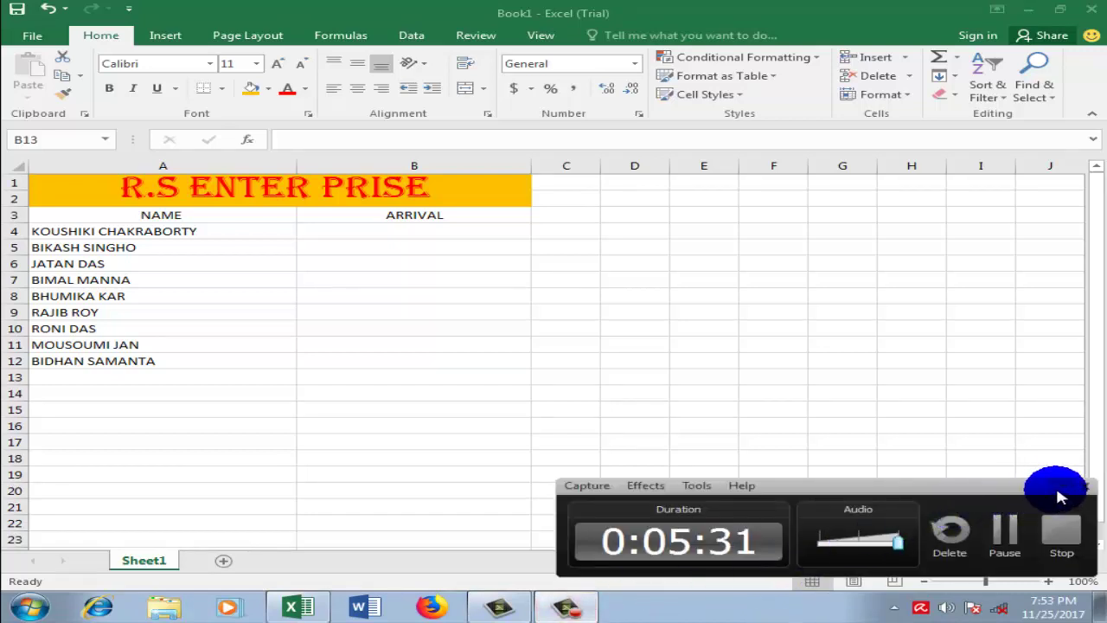
{"action": "left_click", "coordinate": [1085, 487]}
{"action": "left_click", "coordinate": [778, 506]}
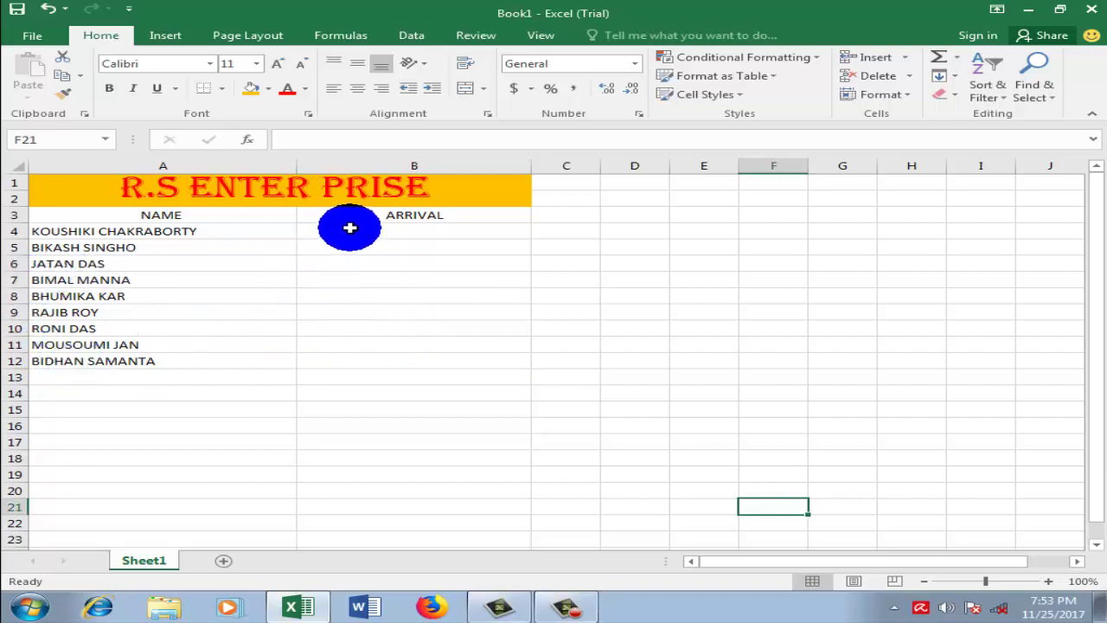
Step: Apply a Greater Than 10:00 rule with Light Red Fill and Dark Red Text to B4:B12
{"action": "left_click_drag", "start_coordinate": [349, 230], "coordinate": [382, 361]}
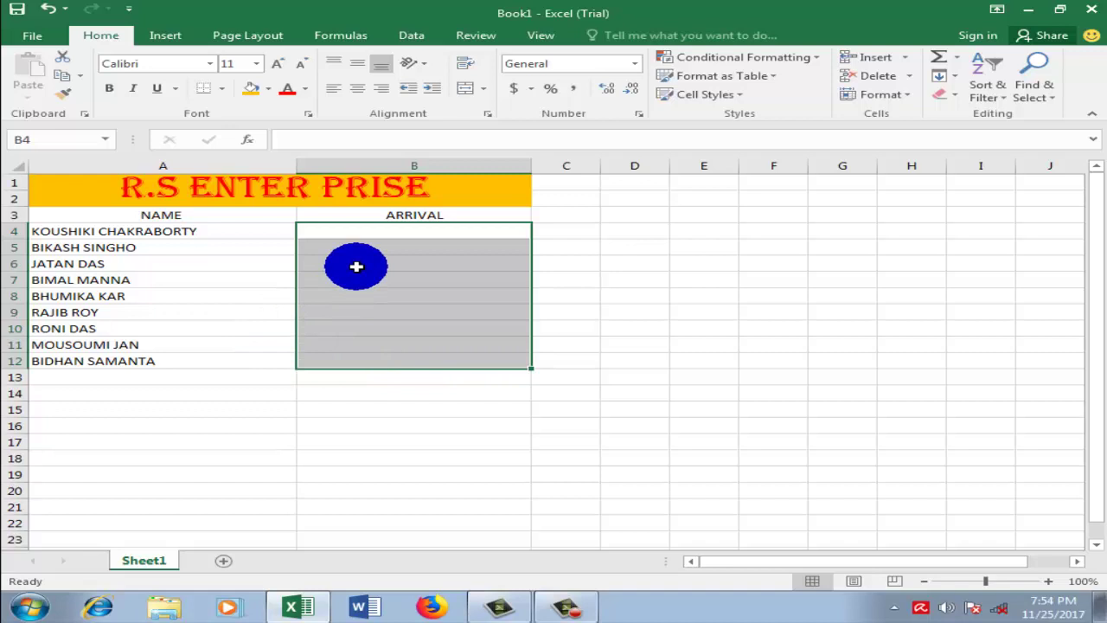
{"action": "left_click", "coordinate": [583, 303]}
{"action": "left_click_drag", "start_coordinate": [352, 229], "coordinate": [373, 361]}
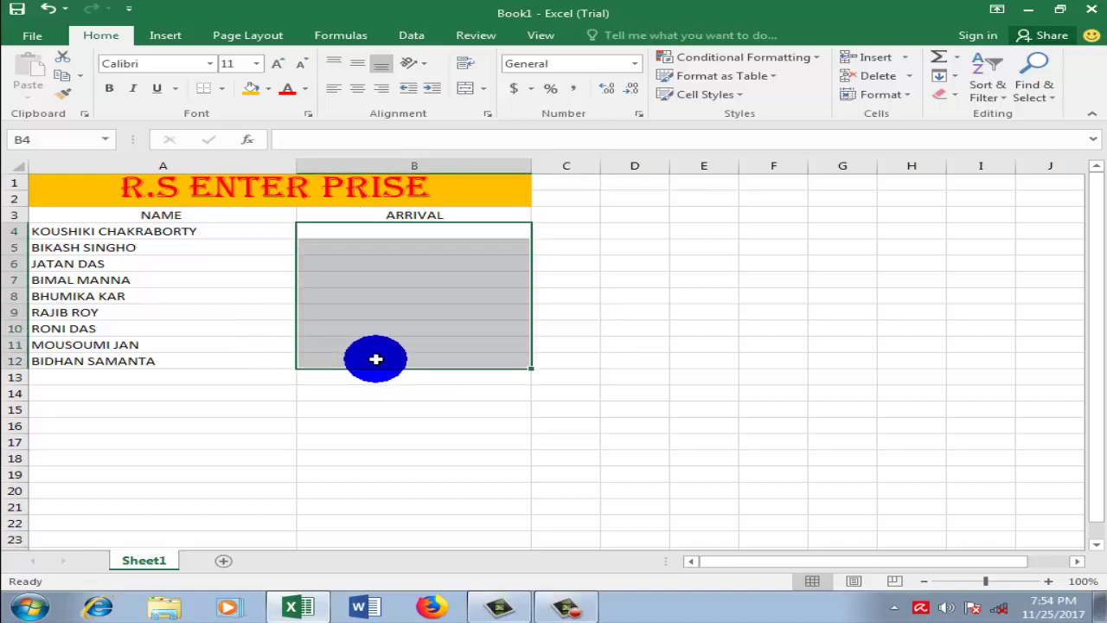
{"action": "left_click", "coordinate": [819, 65]}
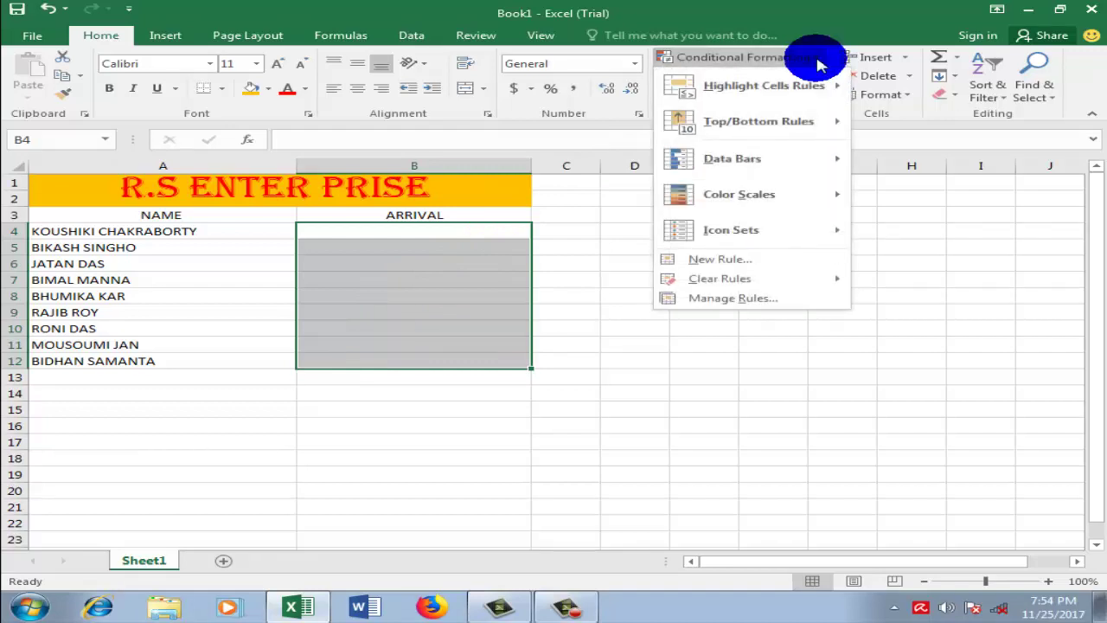
{"action": "mouse_move", "coordinate": [773, 87]}
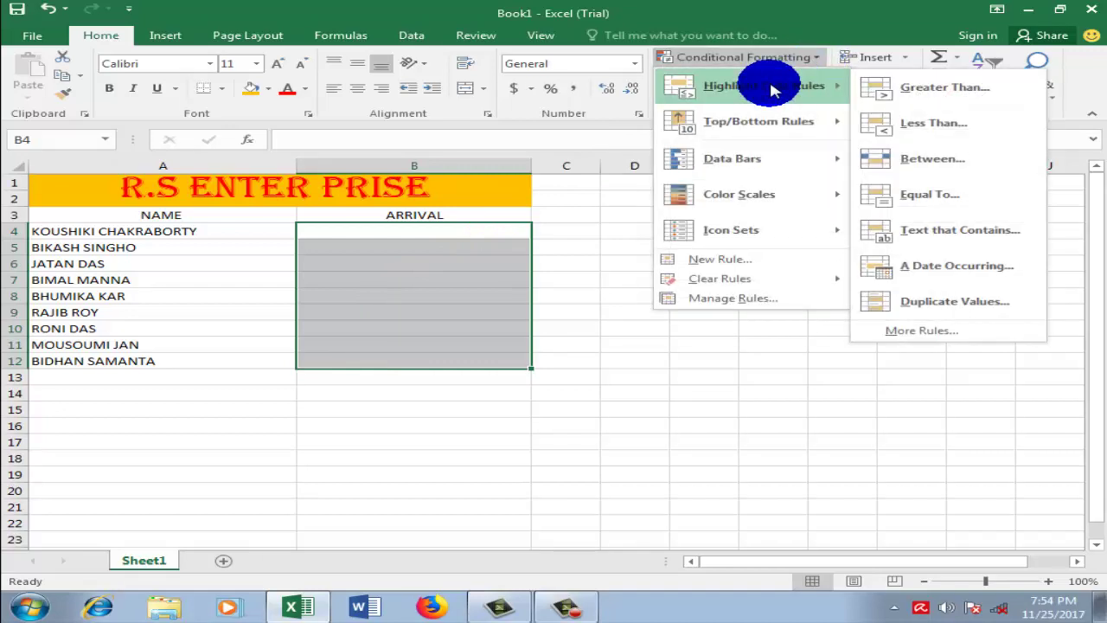
{"action": "left_click", "coordinate": [877, 91]}
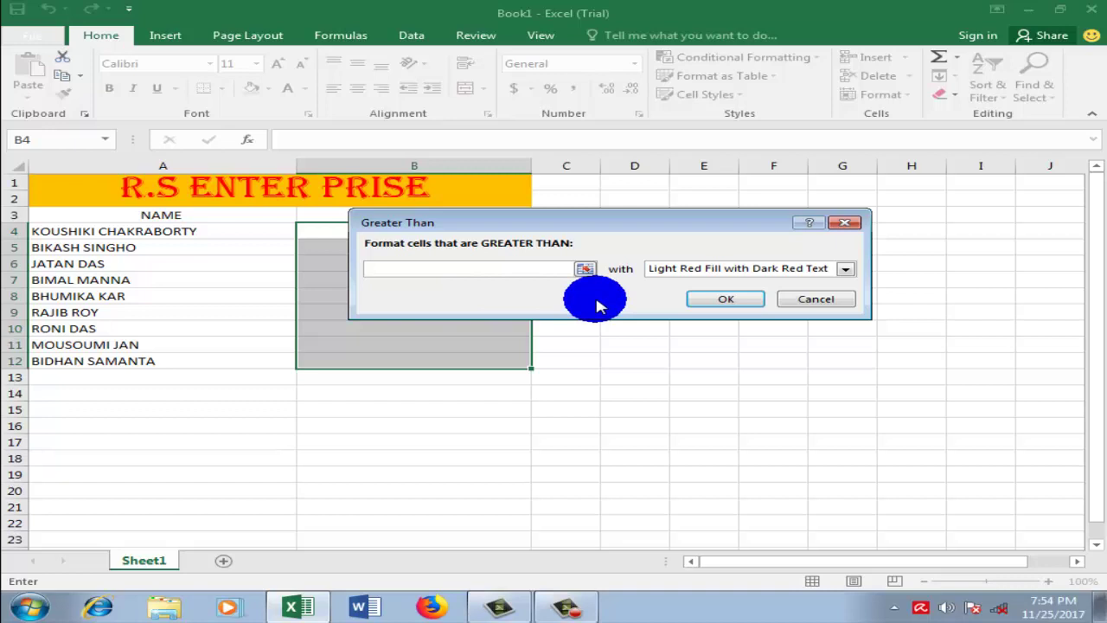
{"action": "type", "text": "10:00"}
{"action": "left_click", "coordinate": [740, 305]}
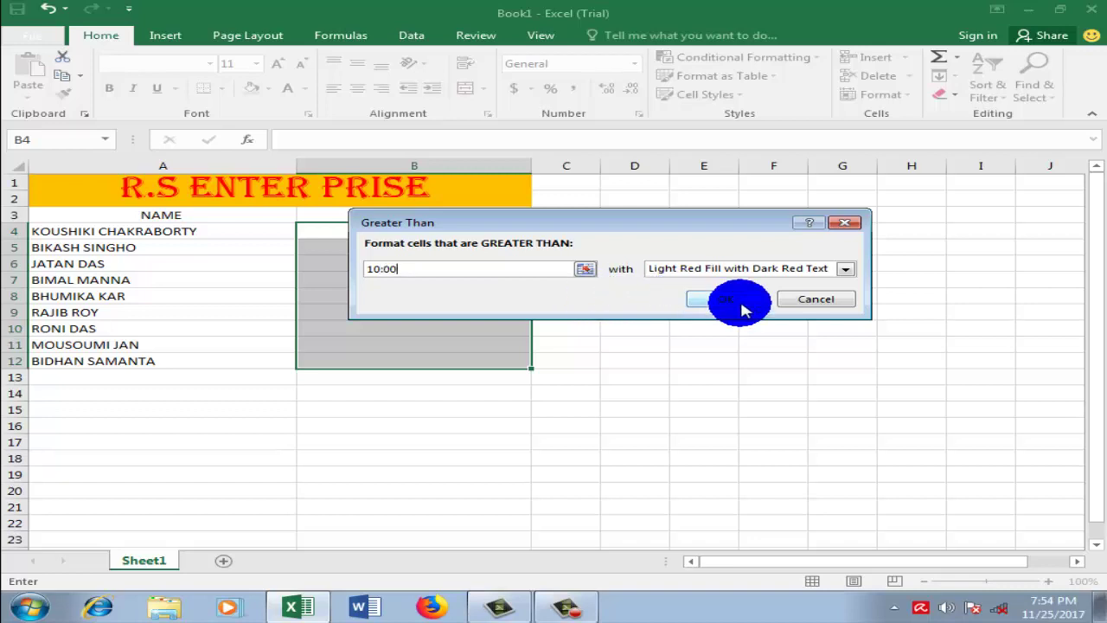
{"action": "left_click", "coordinate": [675, 313]}
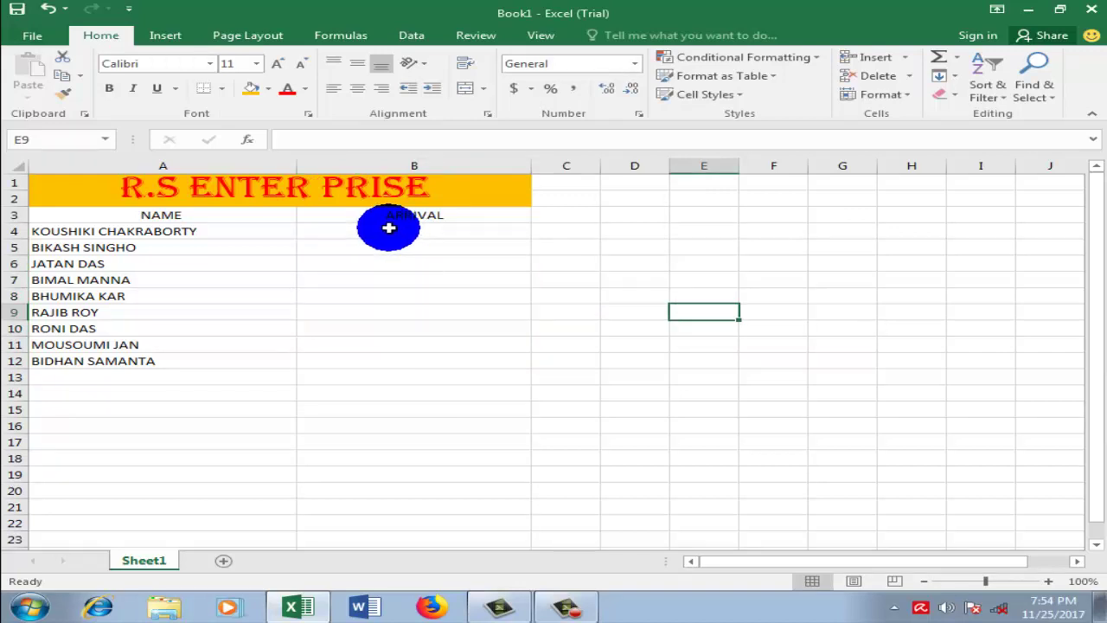
Step: Apply All Borders to the table range A1:B12
{"action": "left_click_drag", "start_coordinate": [198, 188], "coordinate": [239, 361]}
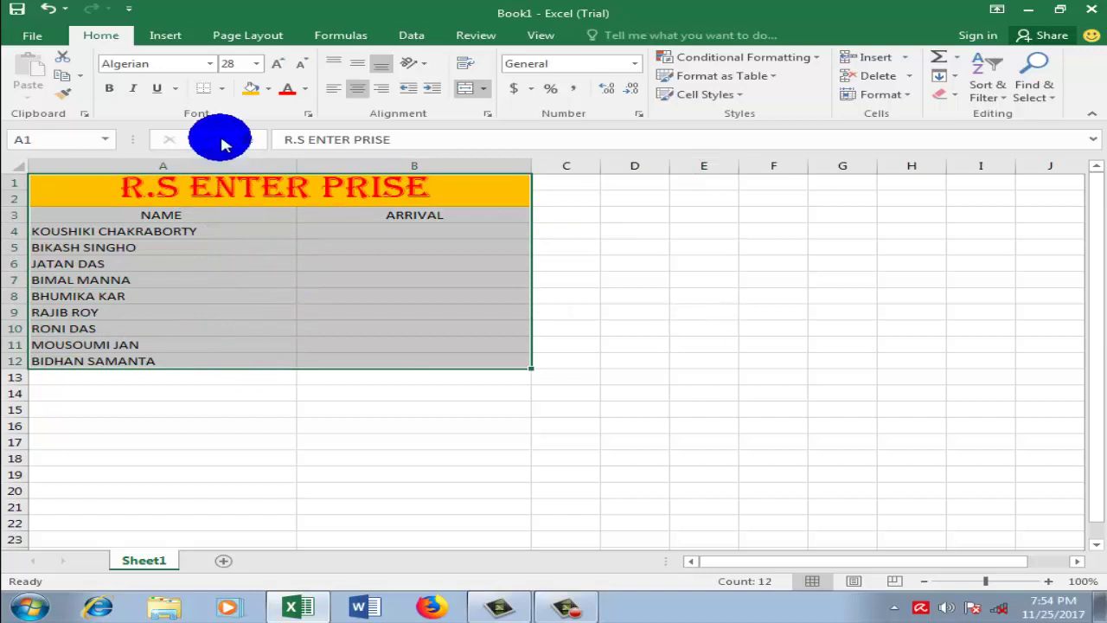
{"action": "left_click", "coordinate": [222, 90]}
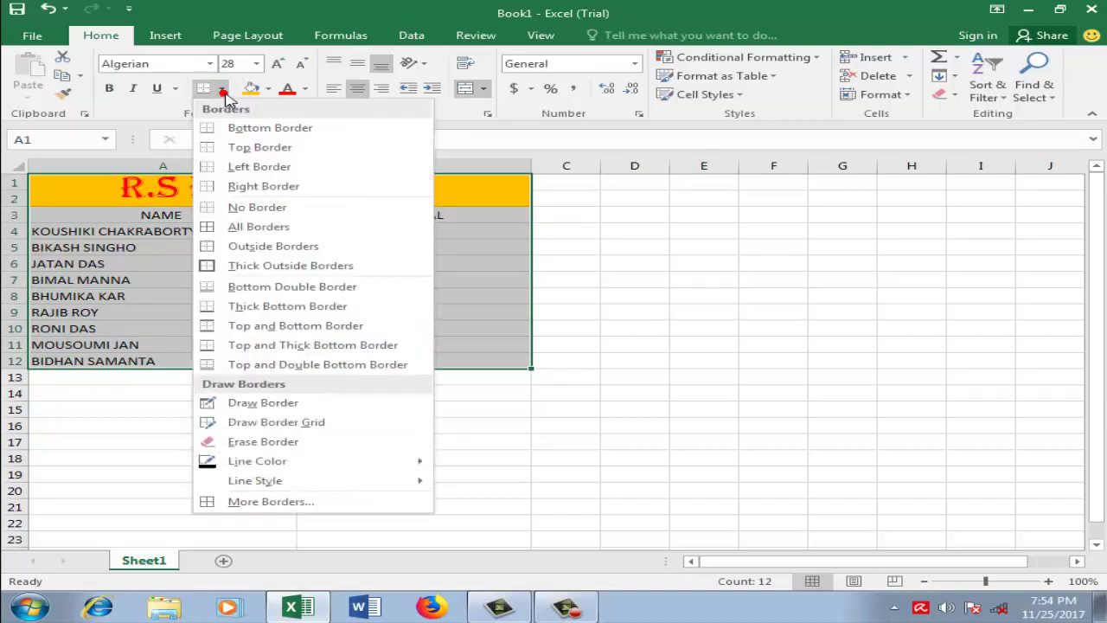
{"action": "left_click", "coordinate": [257, 226]}
{"action": "left_click", "coordinate": [611, 260]}
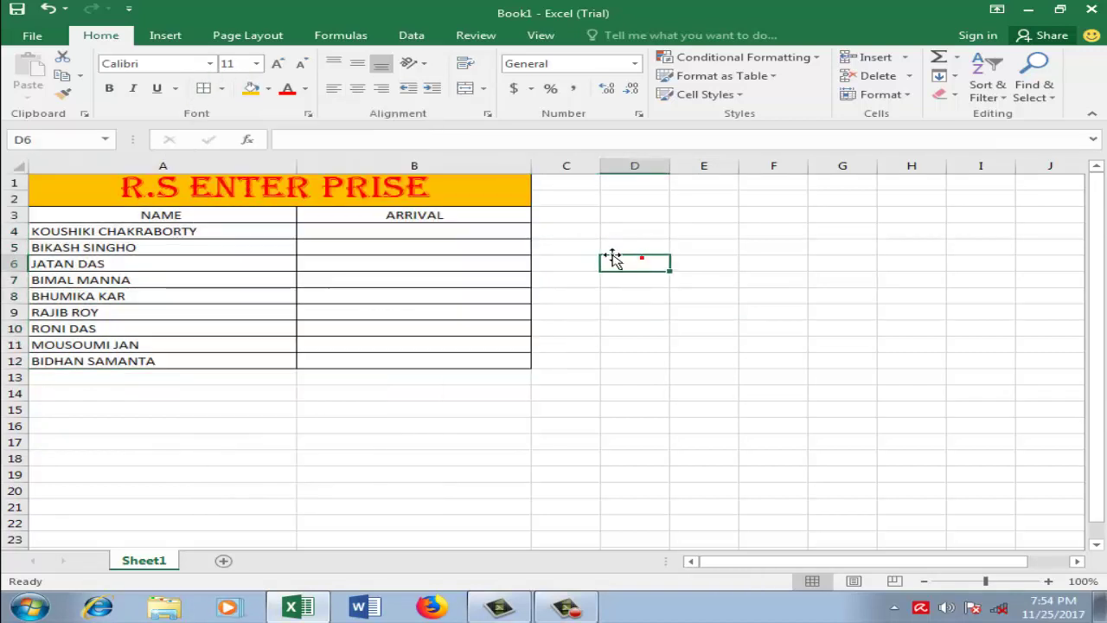
{"action": "left_click", "coordinate": [425, 235]}
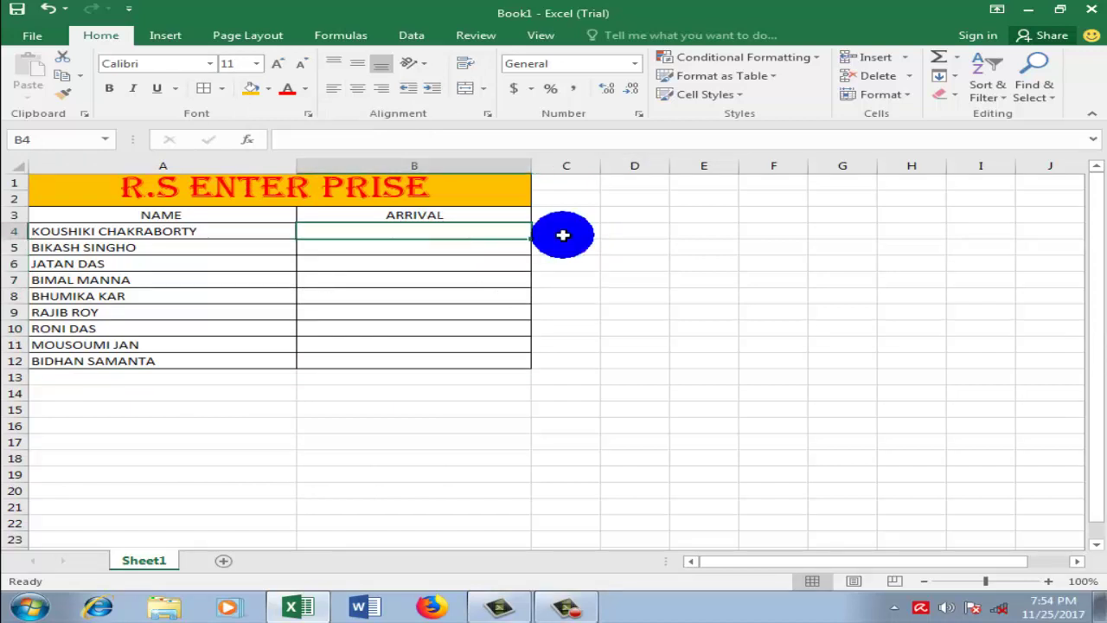
Step: Enter test times 10:12 in B4, which turns light red, and 9:58 in B5
{"action": "type", "text": "10"}
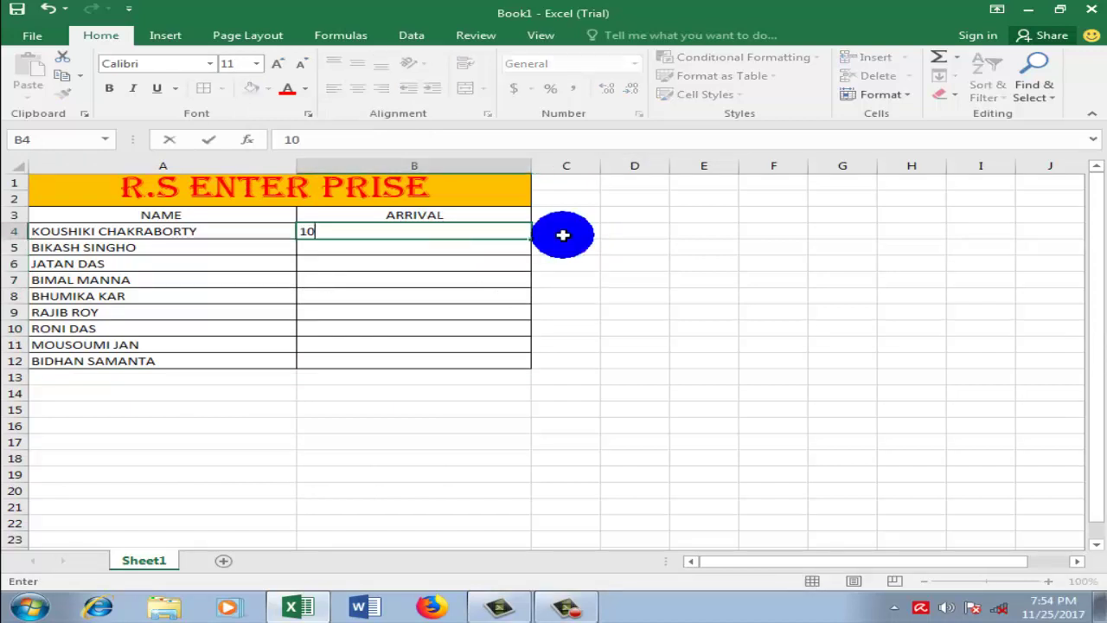
{"action": "type", "text": ";12"}
{"action": "key", "text": "BackSpace"}
{"action": "key", "text": "BackSpace"}
{"action": "key", "text": "BackSpace"}
{"action": "type", "text": ":12"}
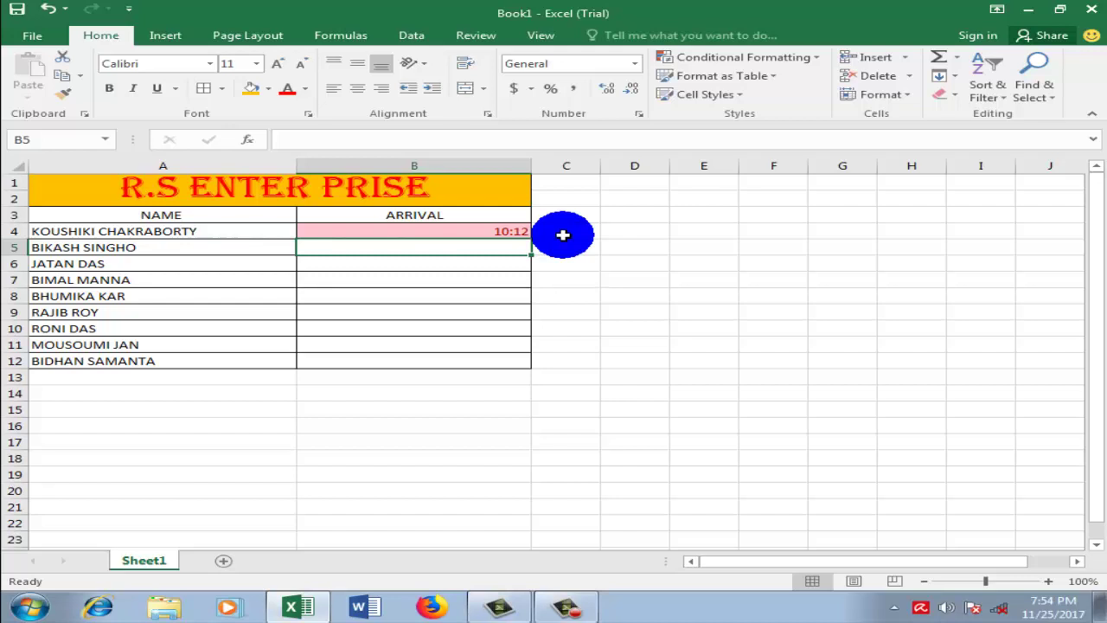
{"action": "left_click", "coordinate": [575, 284]}
{"action": "left_click", "coordinate": [473, 249]}
{"action": "left_click", "coordinate": [500, 260]}
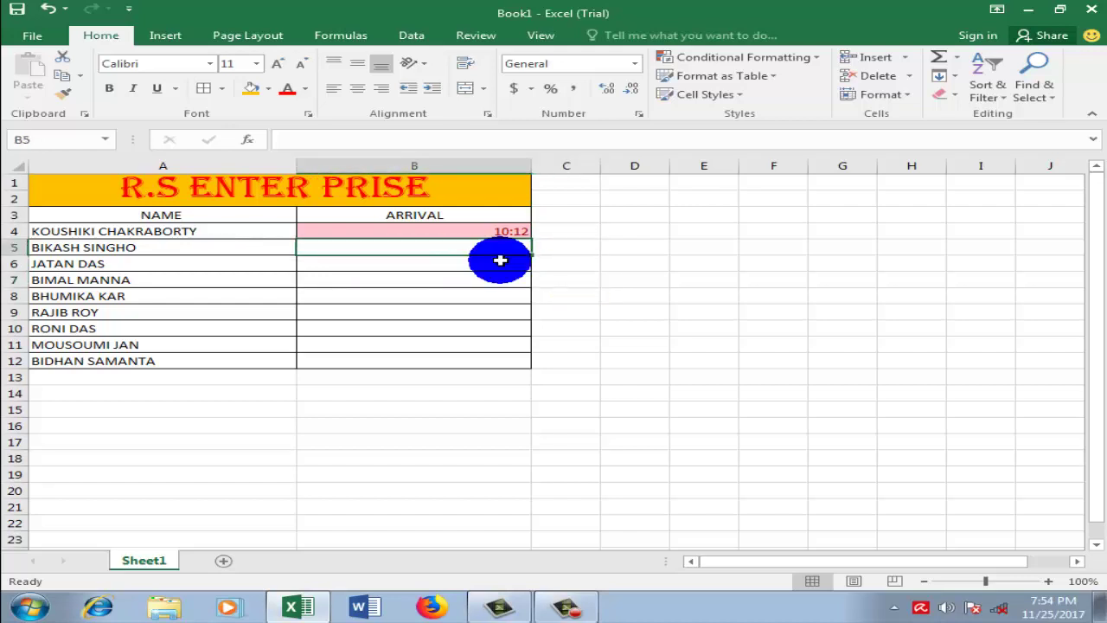
{"action": "type", "text": "9"}
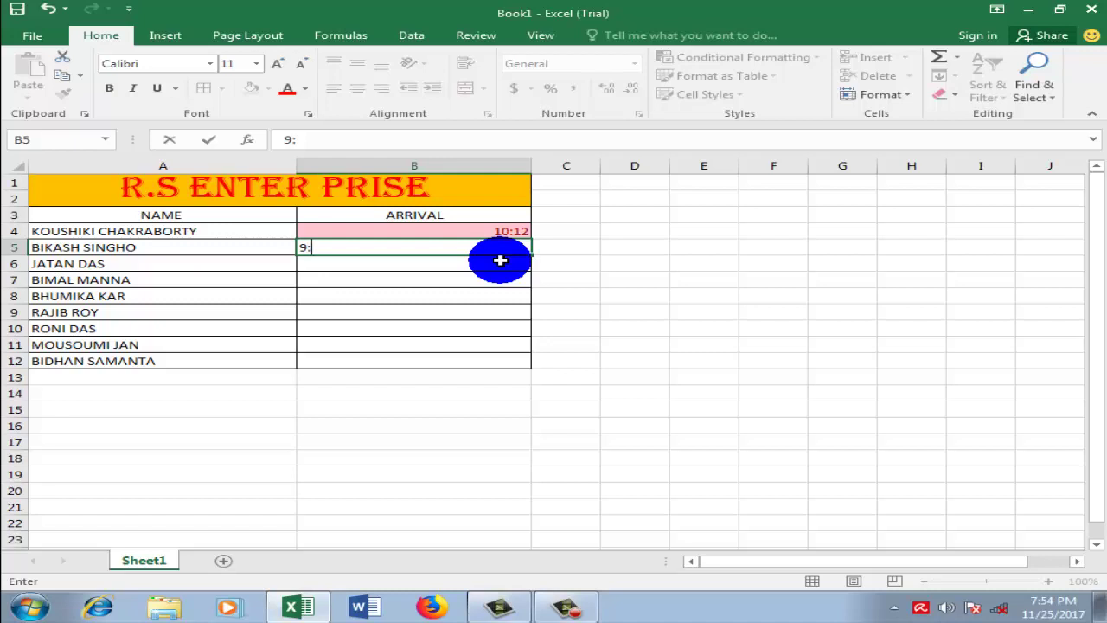
{"action": "type", "text": ":58"}
{"action": "key", "text": "Return"}
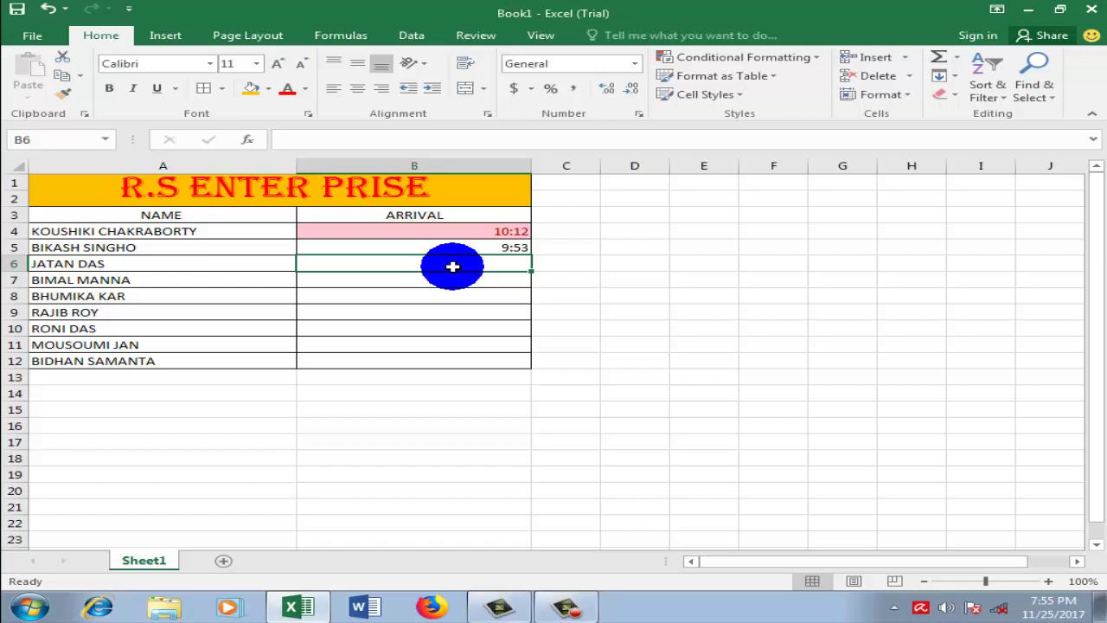
{"action": "left_click", "coordinate": [817, 59]}
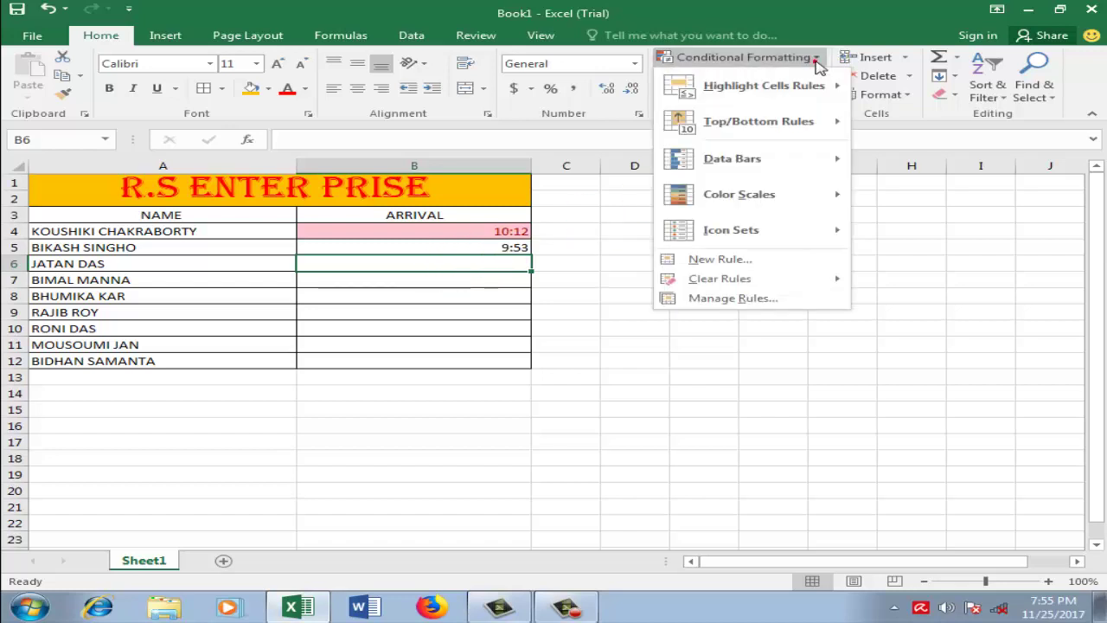
{"action": "left_click", "coordinate": [787, 86]}
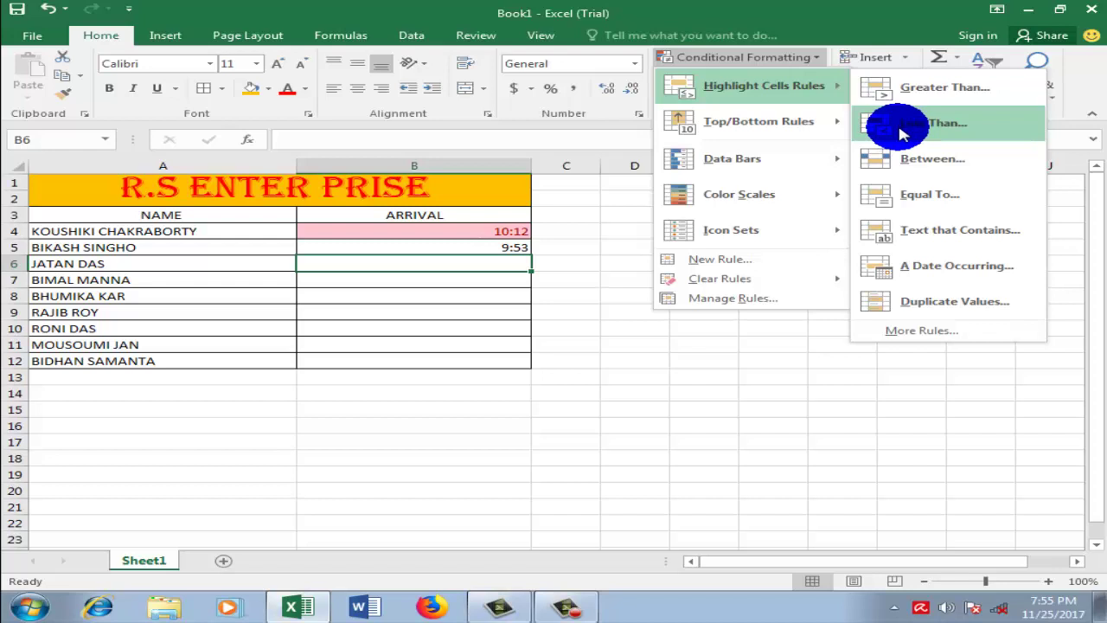
{"action": "left_click", "coordinate": [585, 277]}
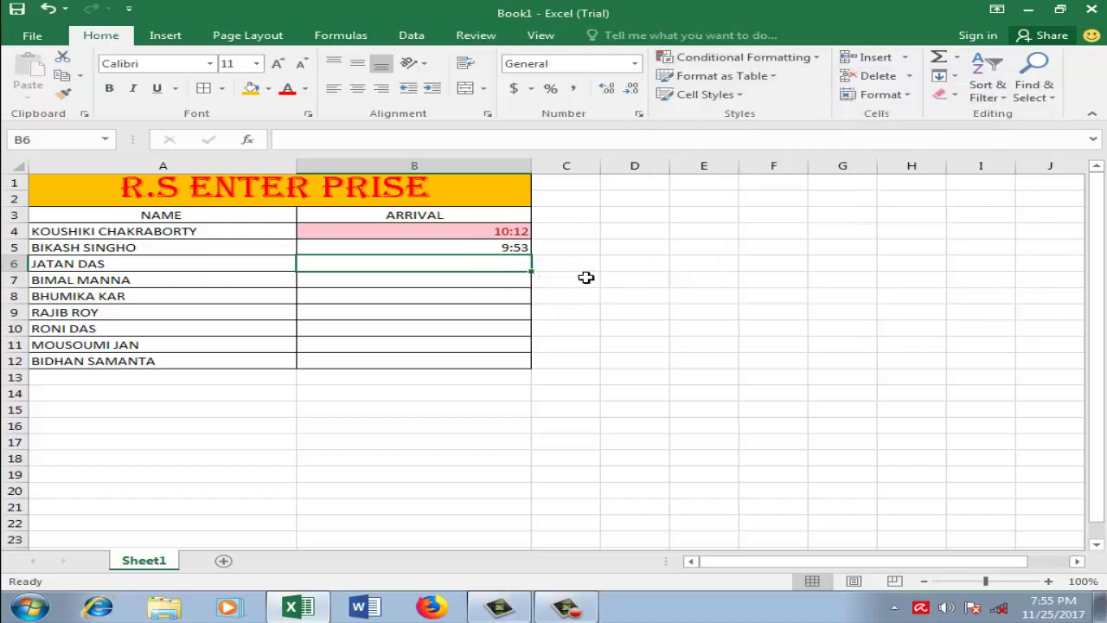
{"action": "left_click", "coordinate": [479, 261]}
Step: Enter arrival times 9:20, 10 and 11:20 in B6, B7 and B8
{"action": "left_click", "coordinate": [480, 261]}
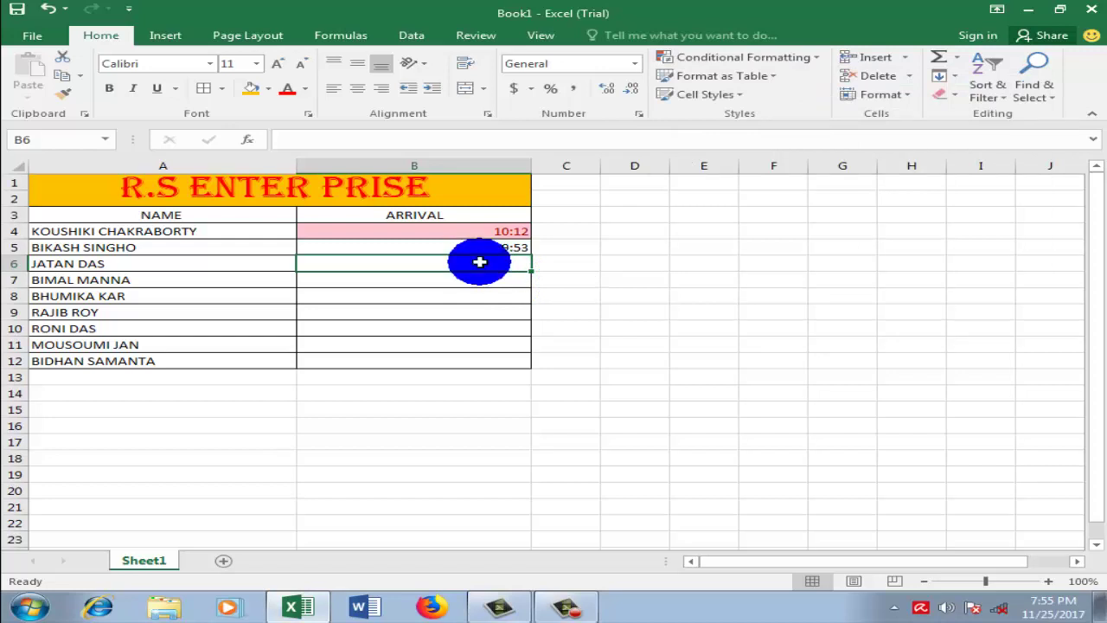
{"action": "type", "text": "9"}
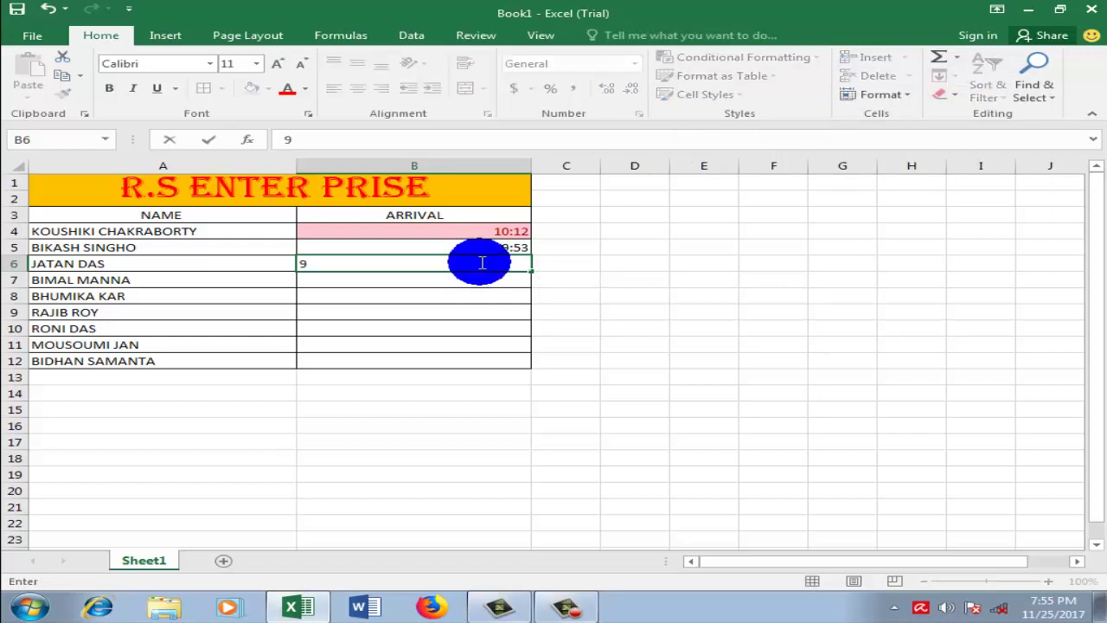
{"action": "type", "text": ":20"}
{"action": "key", "text": "Return"}
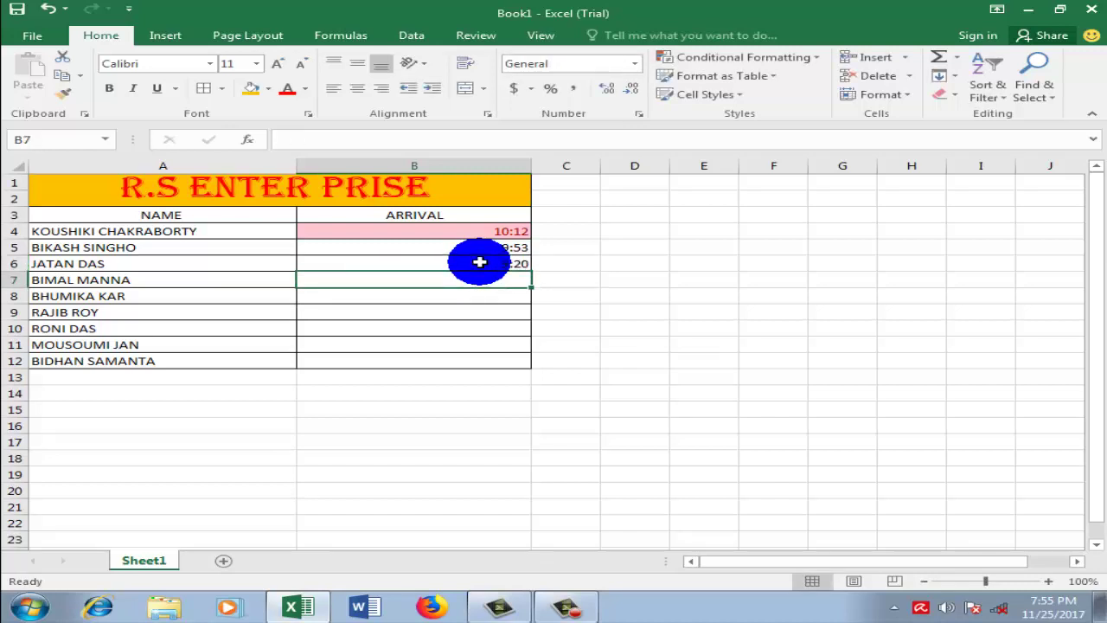
{"action": "type", "text": "10"}
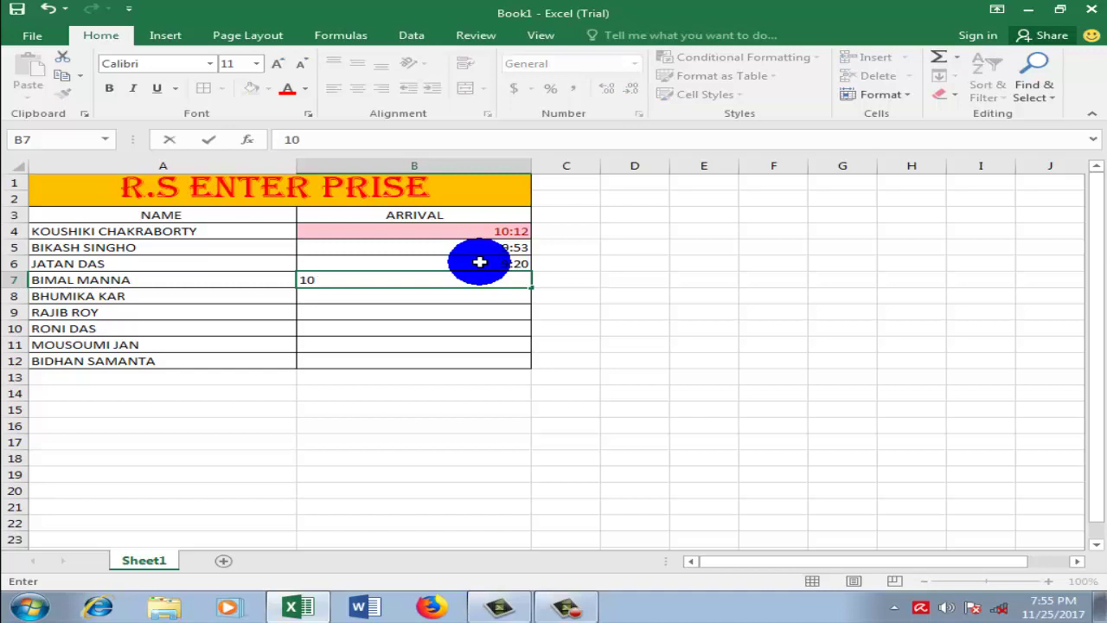
{"action": "key", "text": "Return"}
{"action": "left_click", "coordinate": [697, 330]}
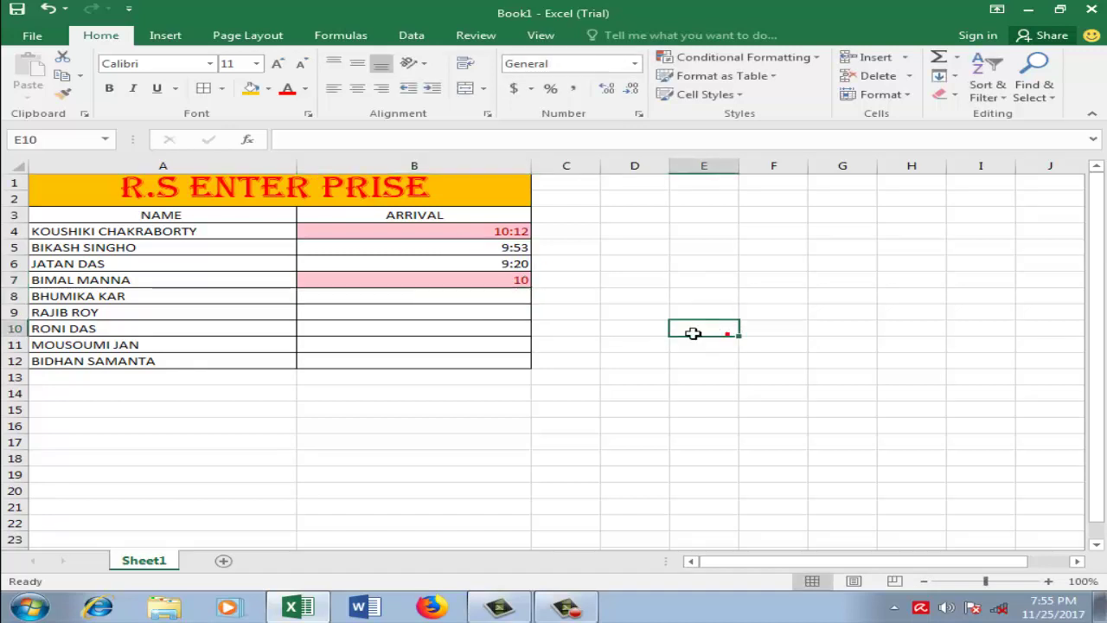
{"action": "left_click", "coordinate": [505, 296]}
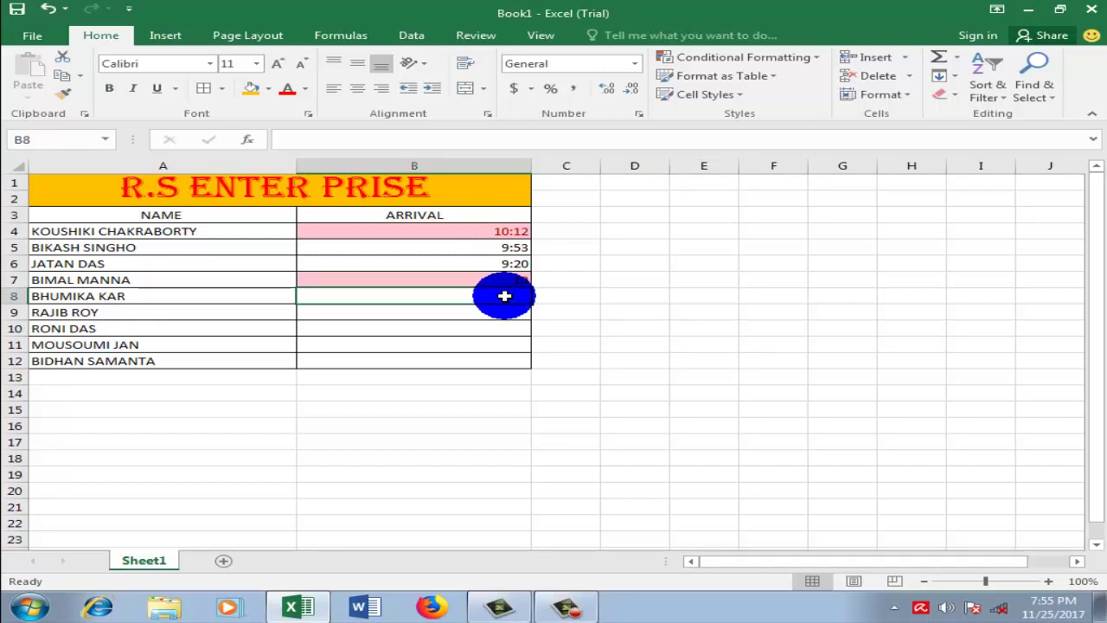
{"action": "type", "text": "11"}
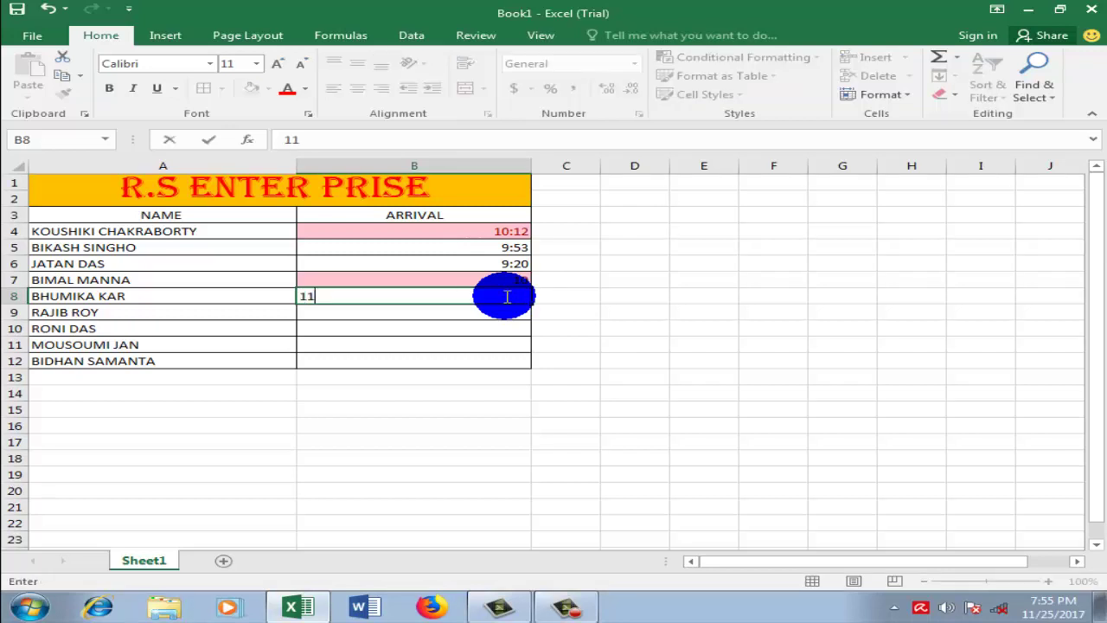
{"action": "type", "text": ";20"}
{"action": "key", "text": "BackSpace"}
{"action": "key", "text": "BackSpace"}
{"action": "key", "text": "BackSpace"}
{"action": "type", "text": ":20"}
{"action": "key", "text": "Return"}
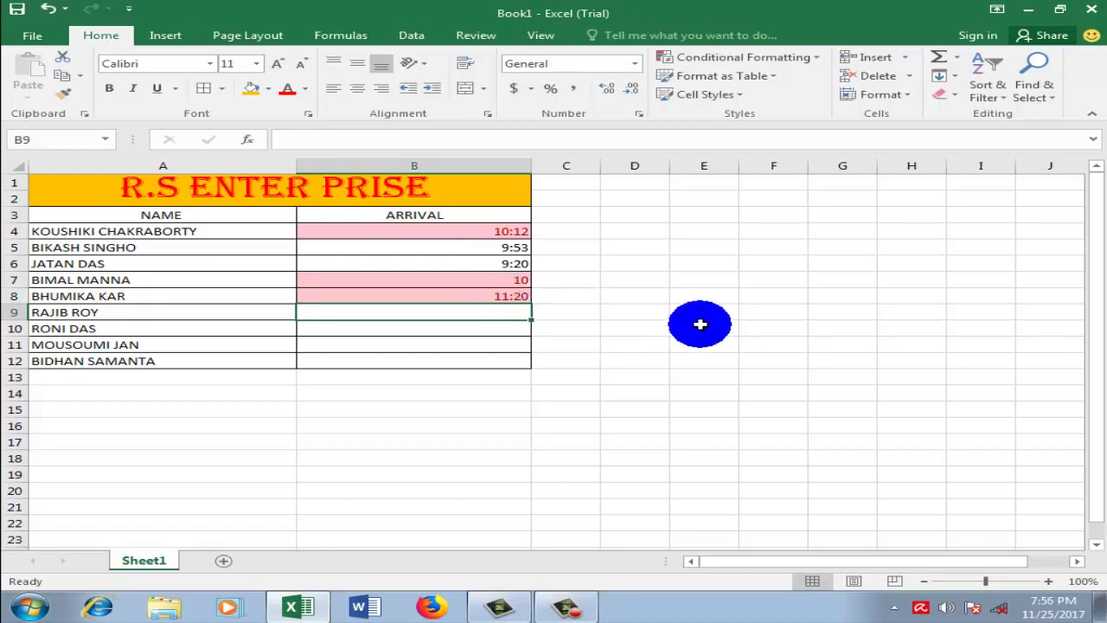
Step: Enter arrival times 9:15, 9:50, 10:02 and 9:59 in B9 through B12
{"action": "type", "text": "9:"}
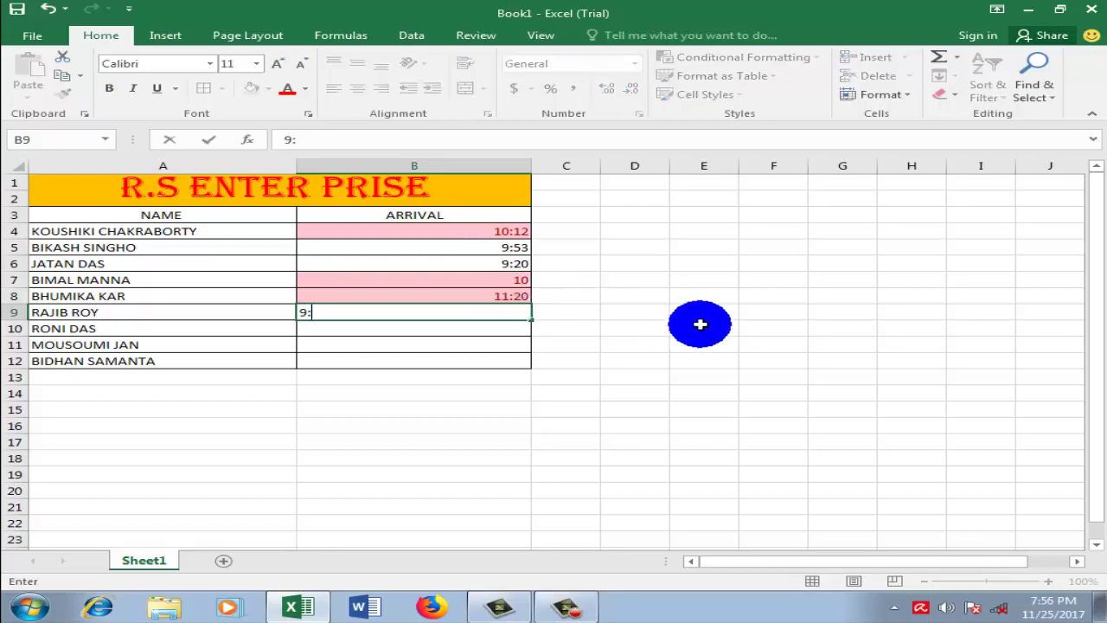
{"action": "type", "text": "0"}
{"action": "key", "text": "BackSpace"}
{"action": "type", "text": "15"}
{"action": "key", "text": "Return"}
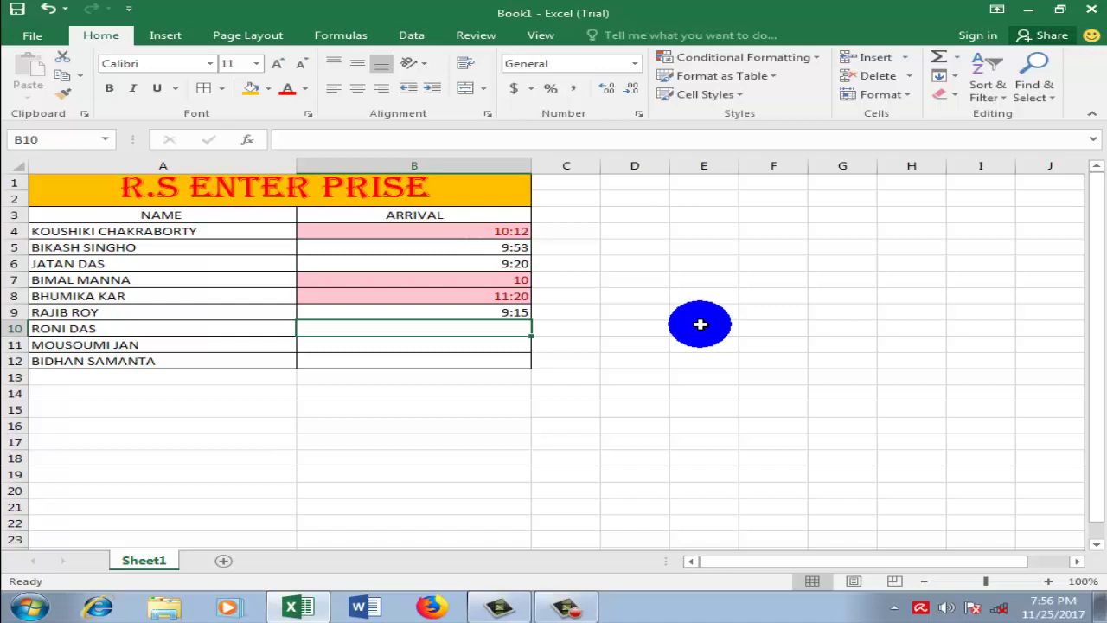
{"action": "type", "text": "9:50"}
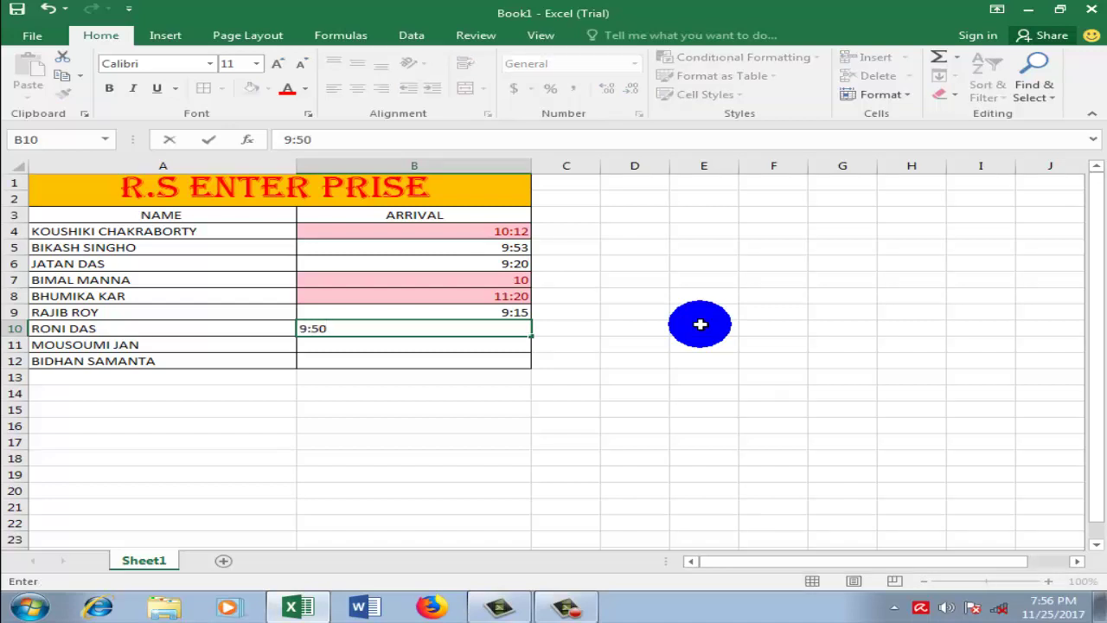
{"action": "key", "text": "Return"}
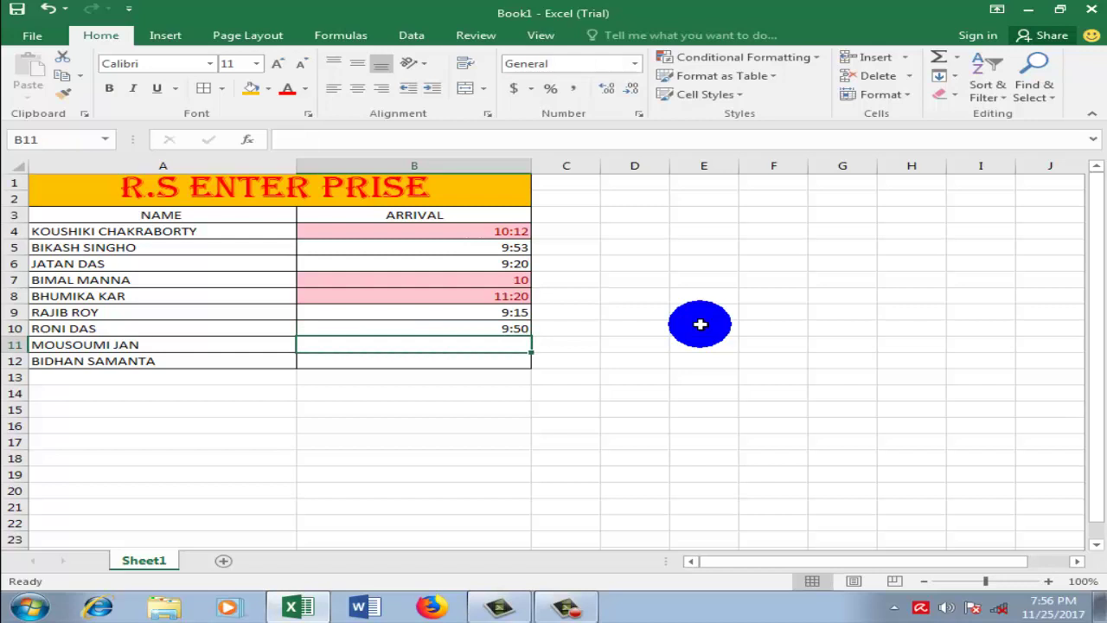
{"action": "type", "text": "1"}
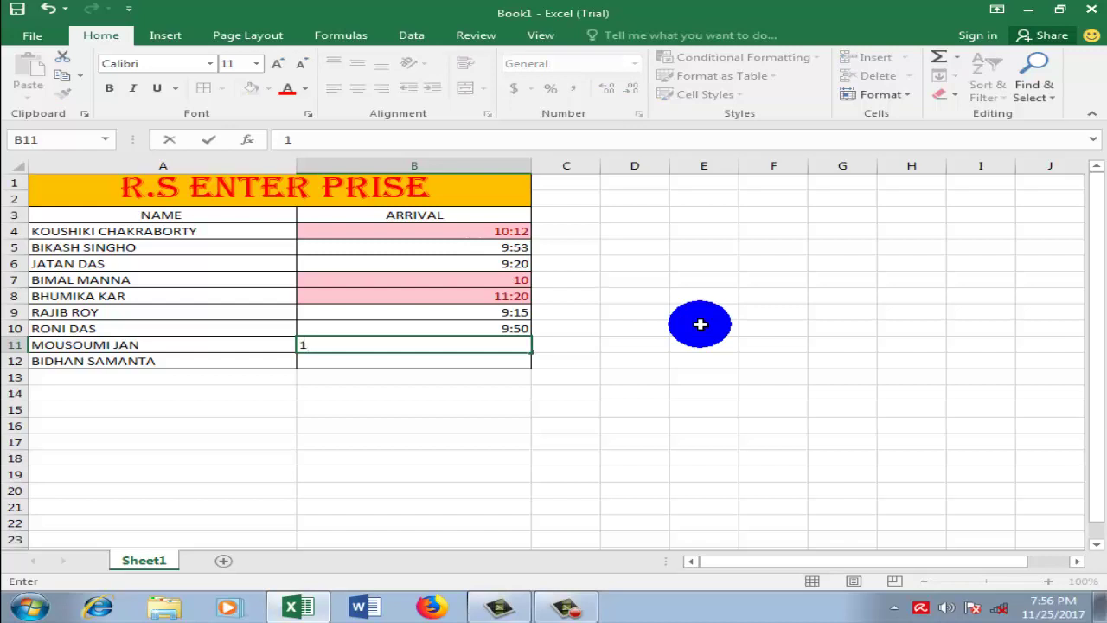
{"action": "type", "text": "0:0"}
{"action": "type", "text": "2"}
{"action": "key", "text": "Return"}
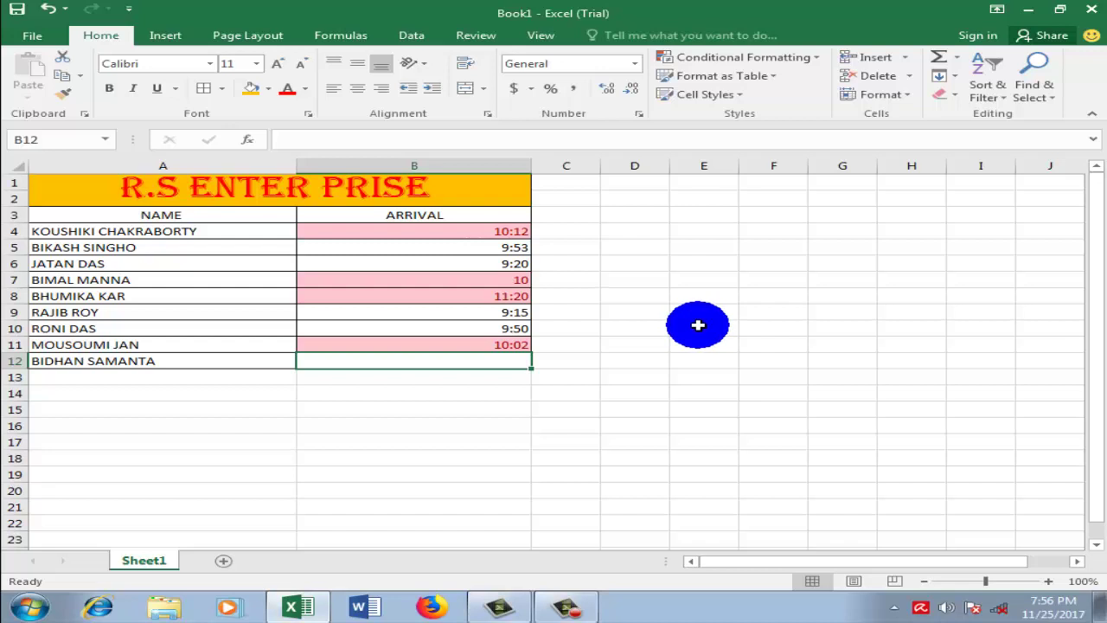
{"action": "type", "text": "9:"}
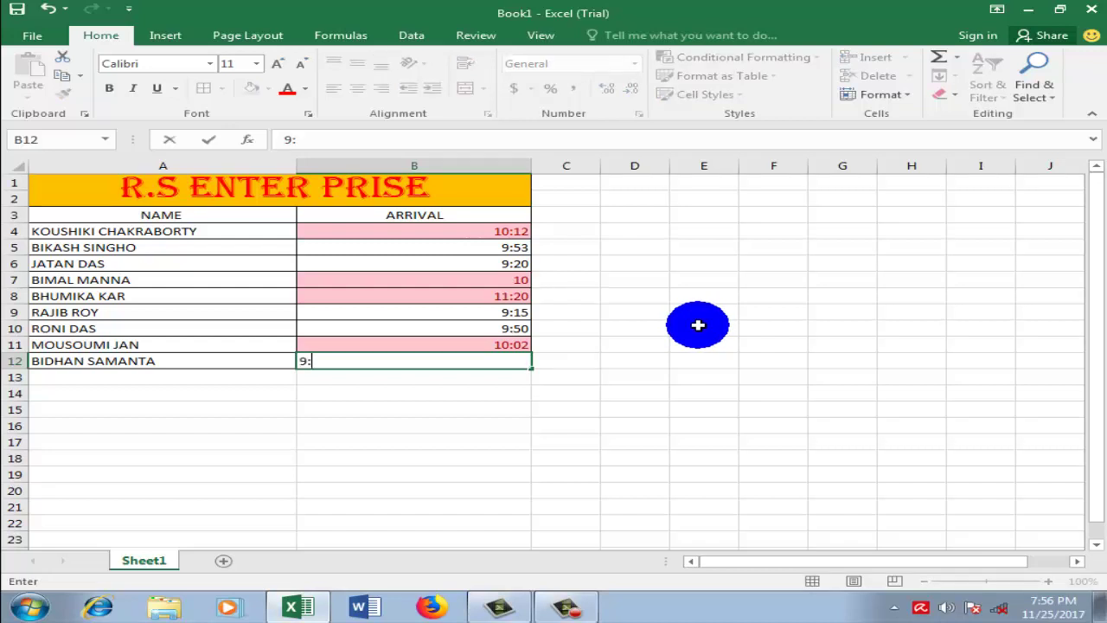
{"action": "type", "text": "59"}
{"action": "key", "text": "Return"}
{"action": "left_click", "coordinate": [697, 361]}
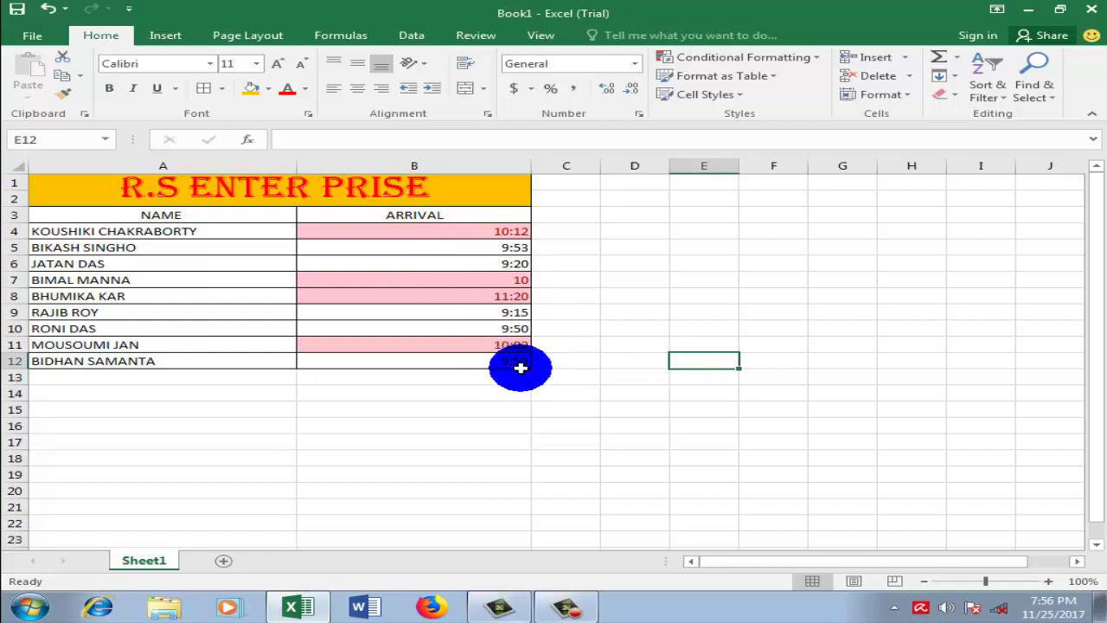
{"action": "left_click", "coordinate": [563, 366]}
{"action": "left_click", "coordinate": [702, 333]}
{"action": "left_click", "coordinate": [706, 329]}
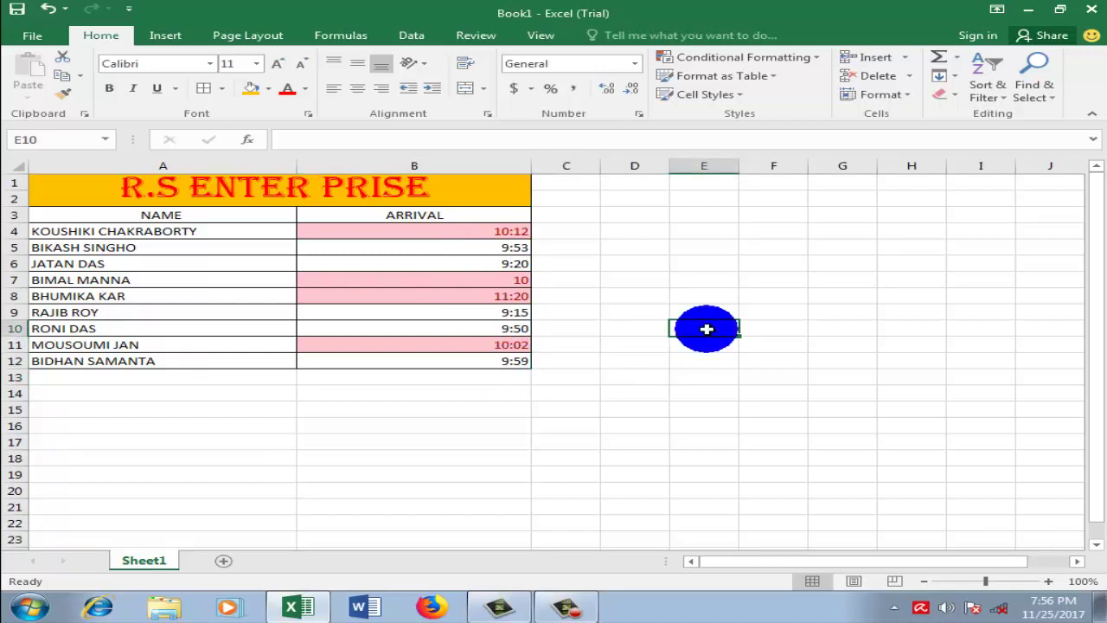
{"action": "left_click", "coordinate": [578, 607]}
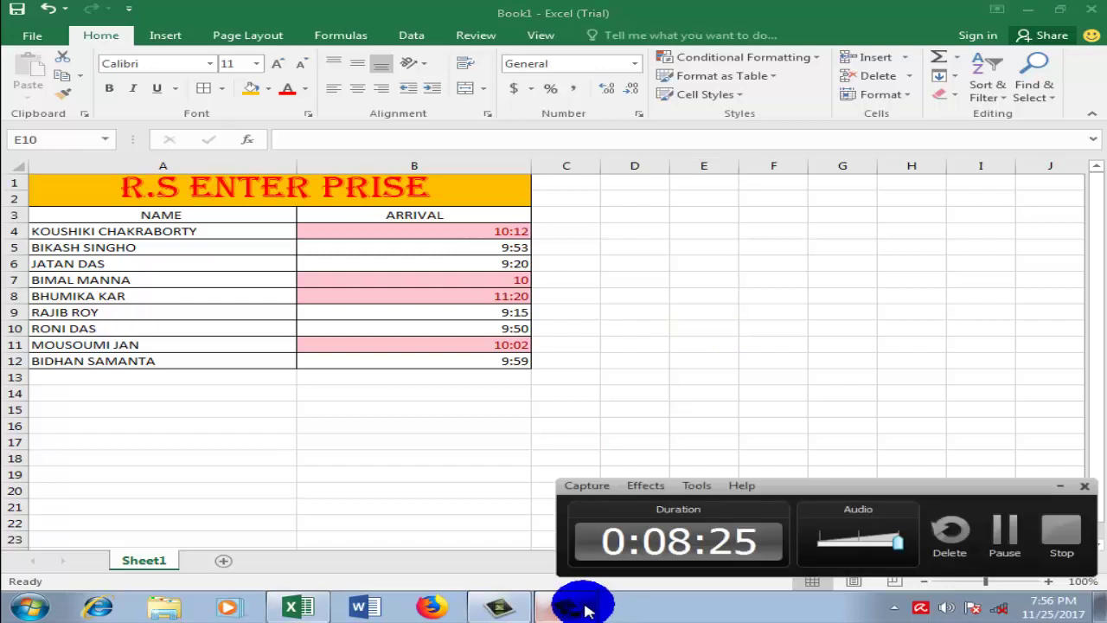
{"action": "left_click", "coordinate": [1064, 491]}
{"action": "left_click", "coordinate": [424, 462]}
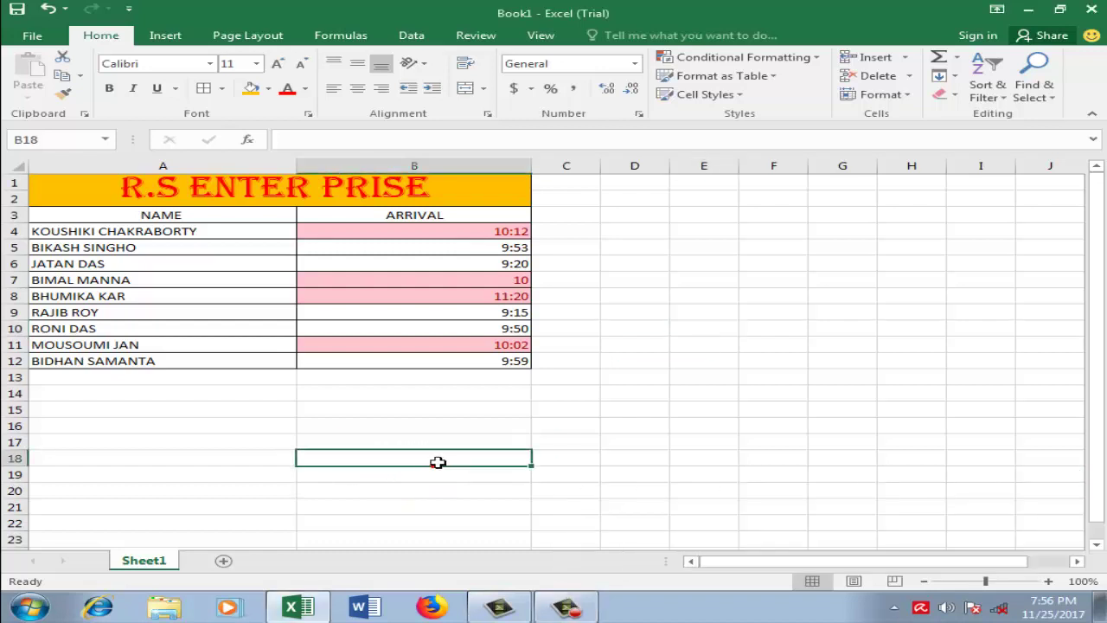
{"action": "left_click", "coordinate": [693, 413]}
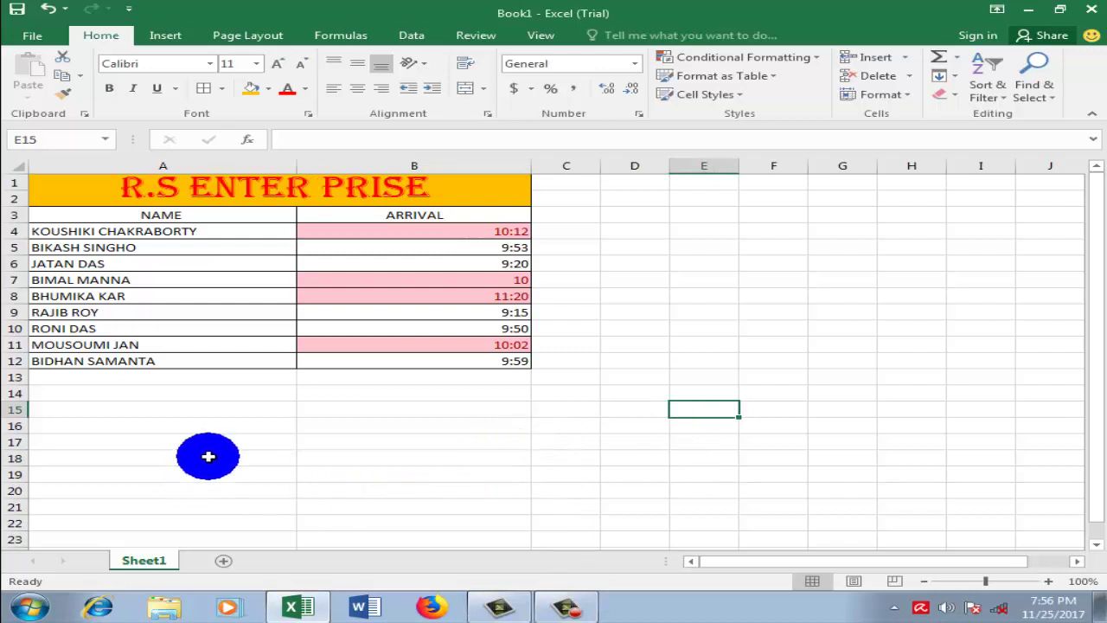
{"action": "left_click", "coordinate": [519, 425]}
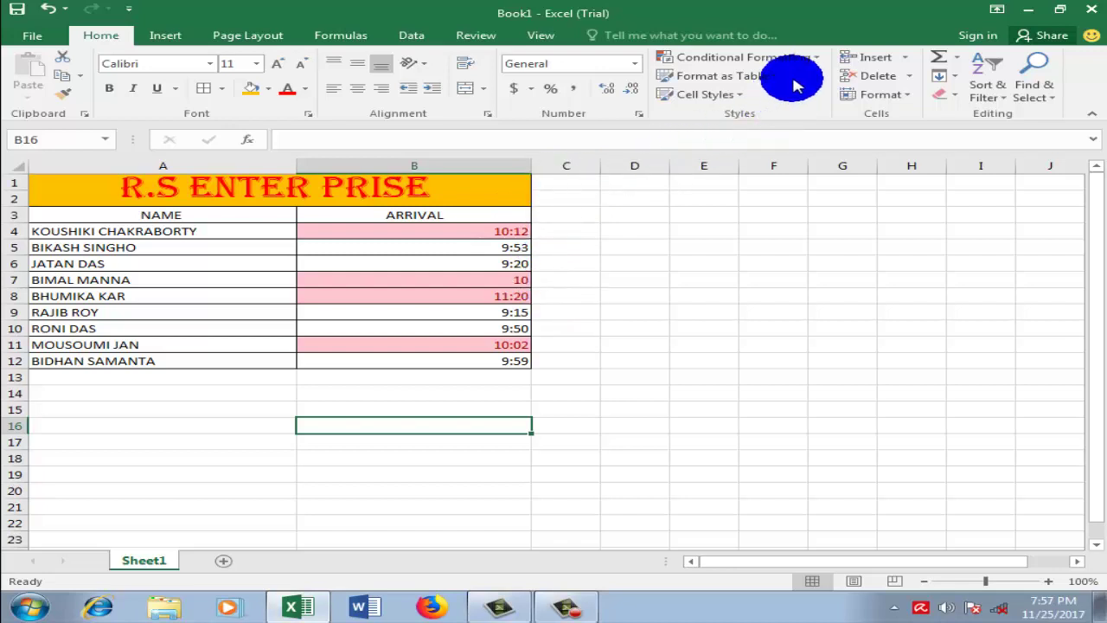
{"action": "left_click", "coordinate": [624, 221]}
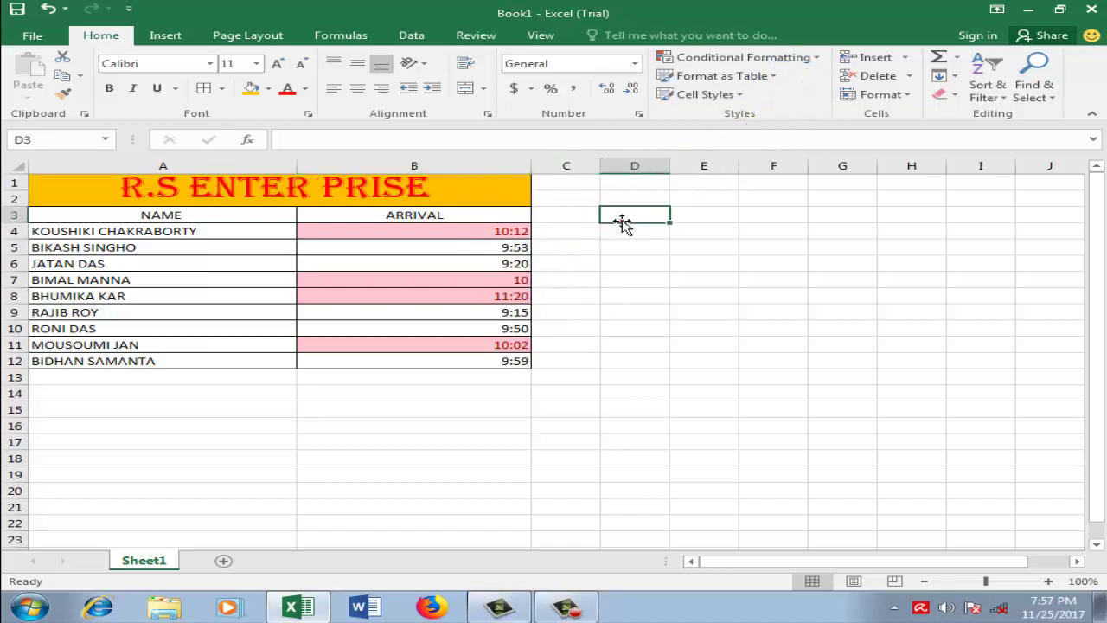
{"action": "left_click", "coordinate": [606, 310]}
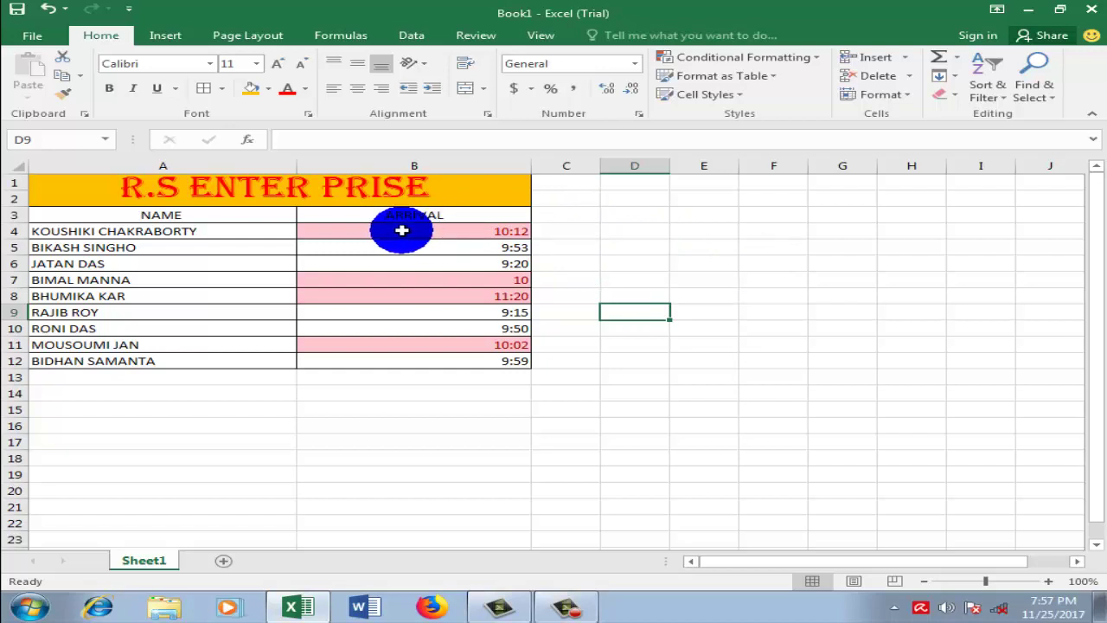
Step: Clear the conditional formatting rules from the ARRIVAL cells B4:B12
{"action": "left_click", "coordinate": [813, 57]}
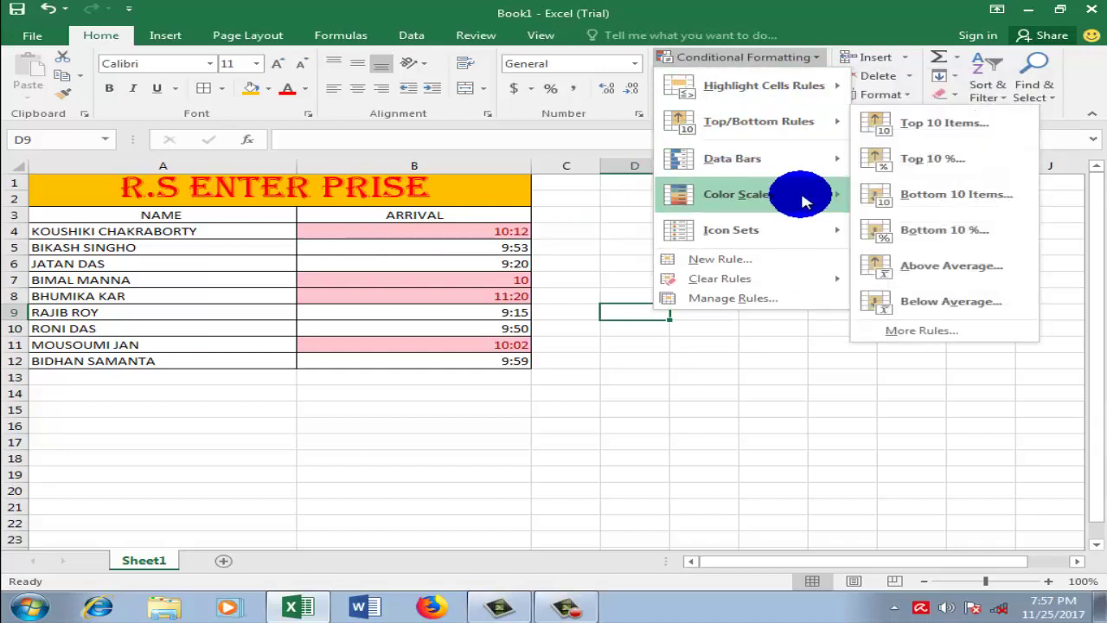
{"action": "mouse_move", "coordinate": [710, 290]}
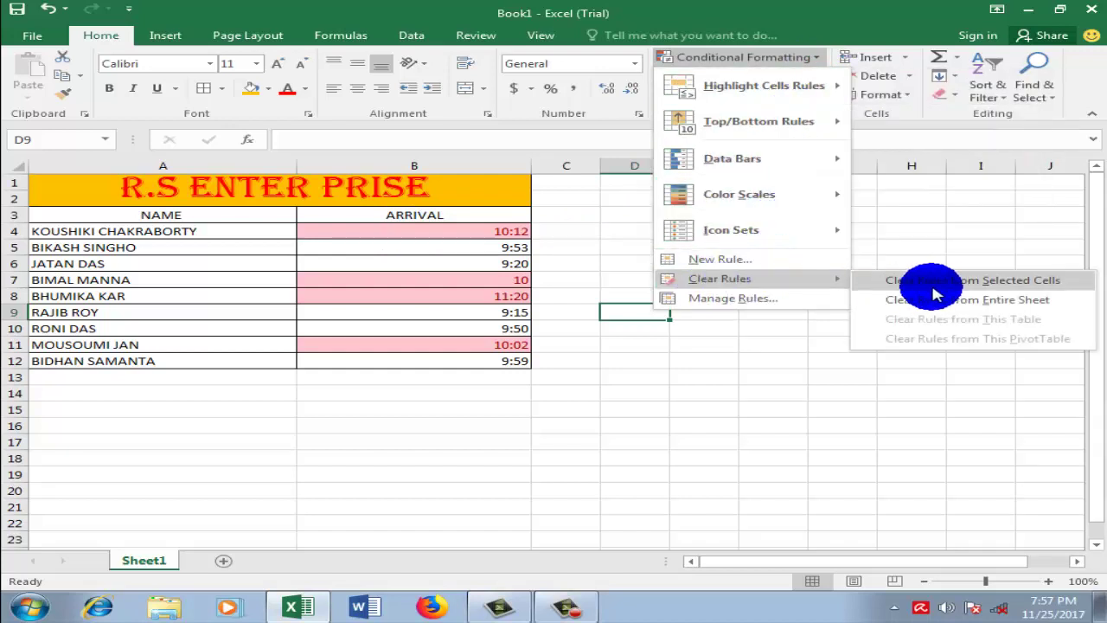
{"action": "left_click", "coordinate": [563, 358]}
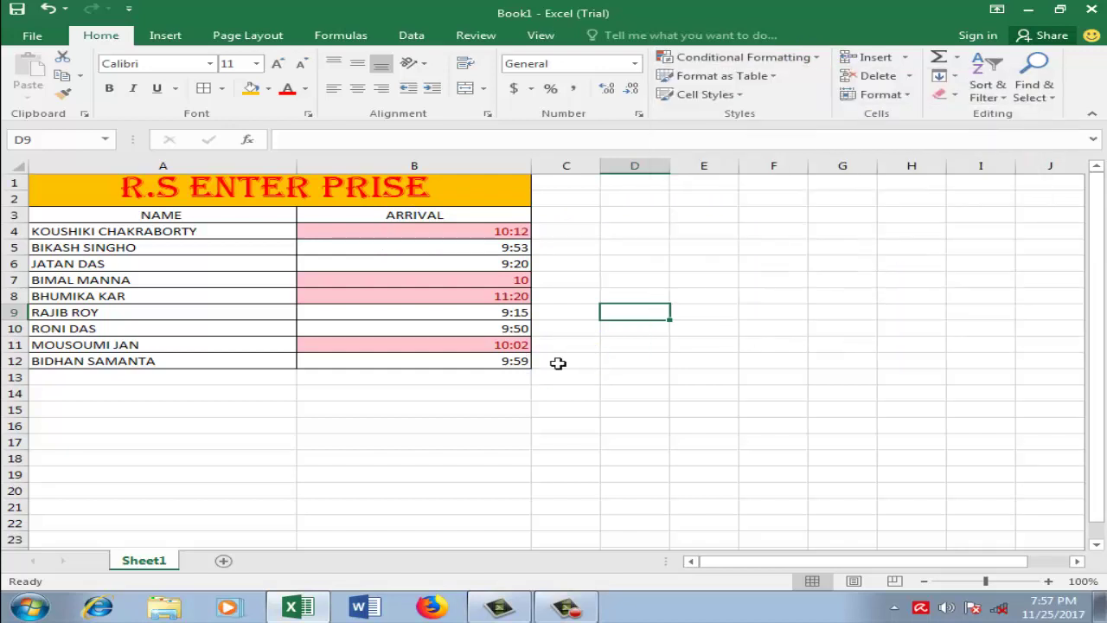
{"action": "left_click_drag", "start_coordinate": [419, 231], "coordinate": [435, 360]}
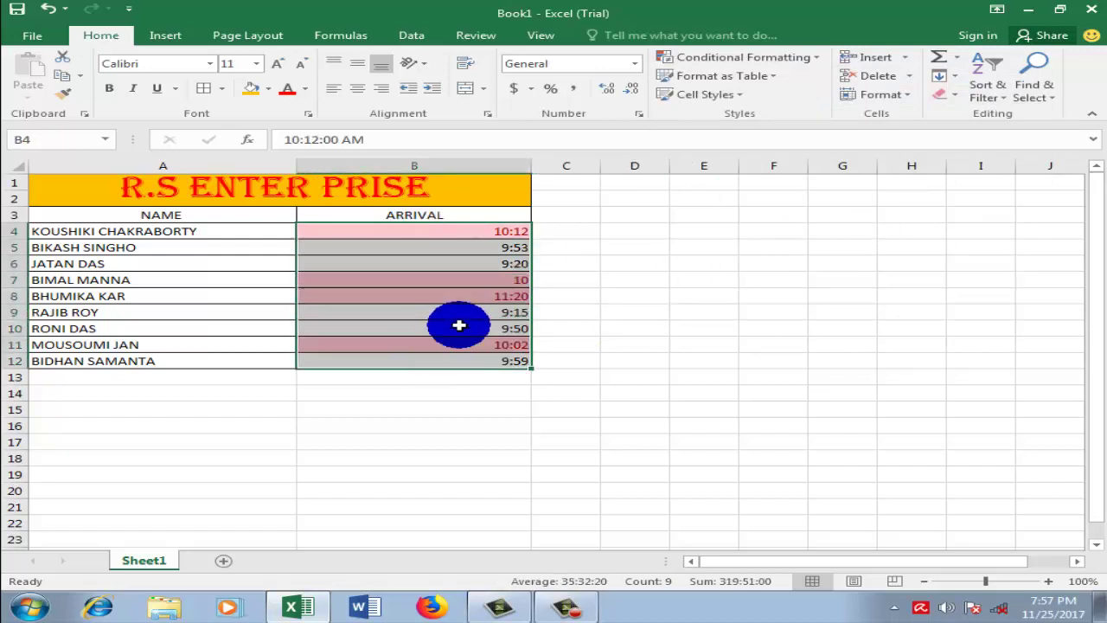
{"action": "left_click", "coordinate": [811, 60]}
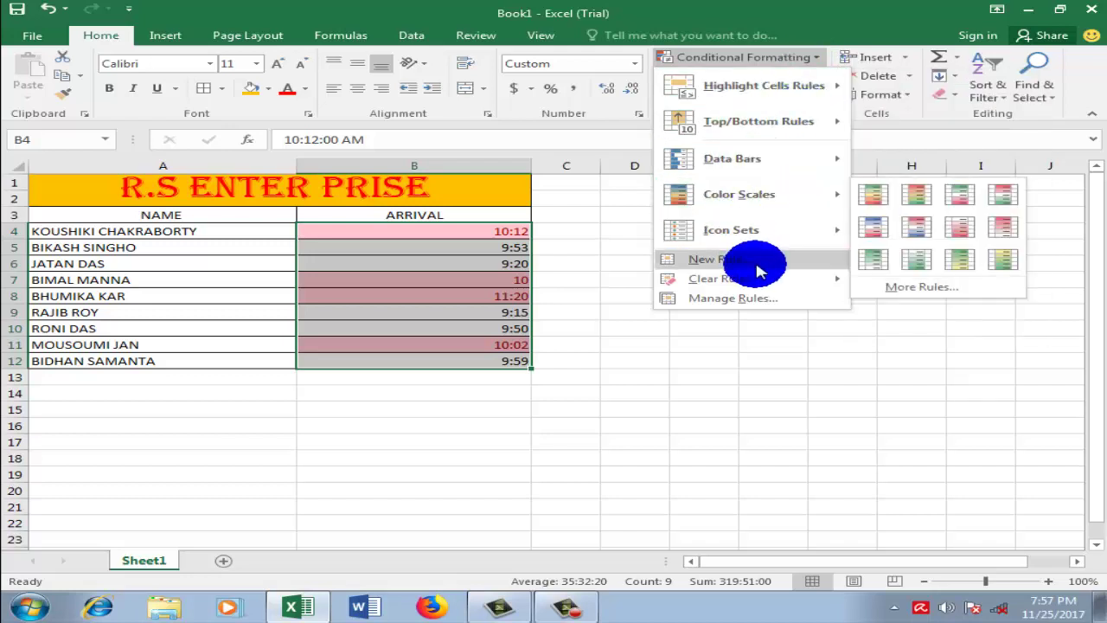
{"action": "mouse_move", "coordinate": [761, 284]}
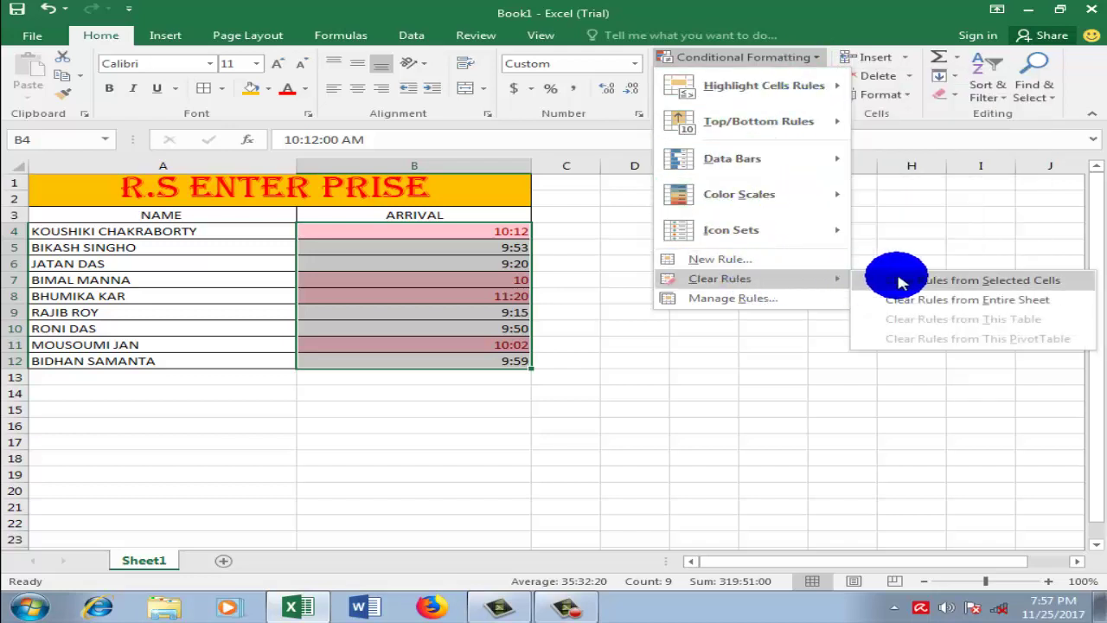
{"action": "left_click", "coordinate": [910, 280]}
{"action": "left_click", "coordinate": [744, 263]}
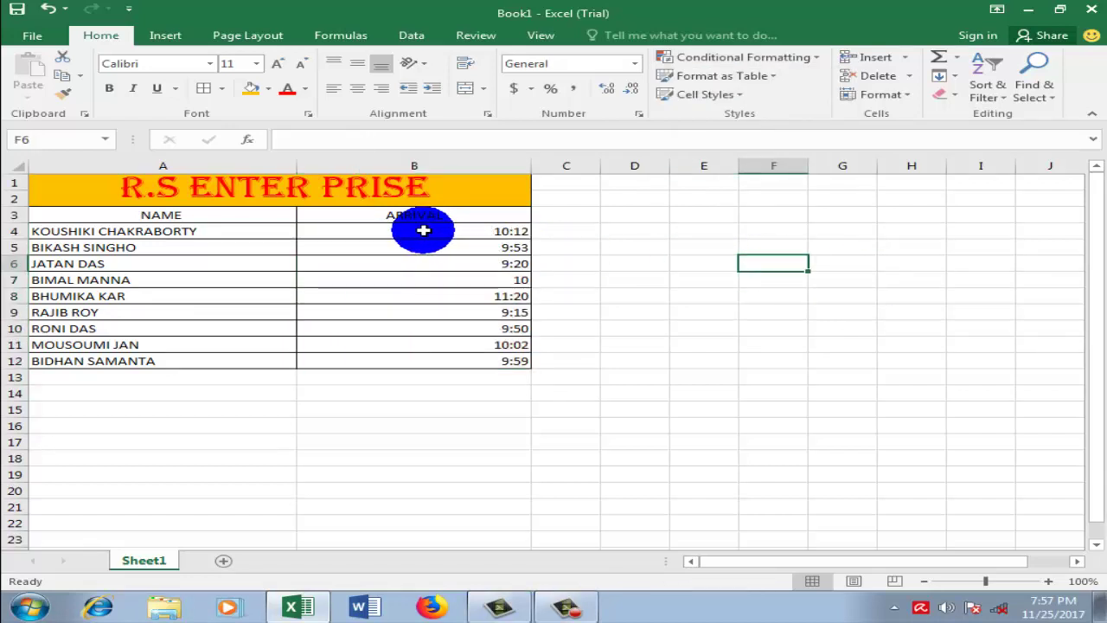
Step: Begin a Greater Than highlight rule on B4:B12, then cancel it
{"action": "left_click_drag", "start_coordinate": [423, 230], "coordinate": [428, 362]}
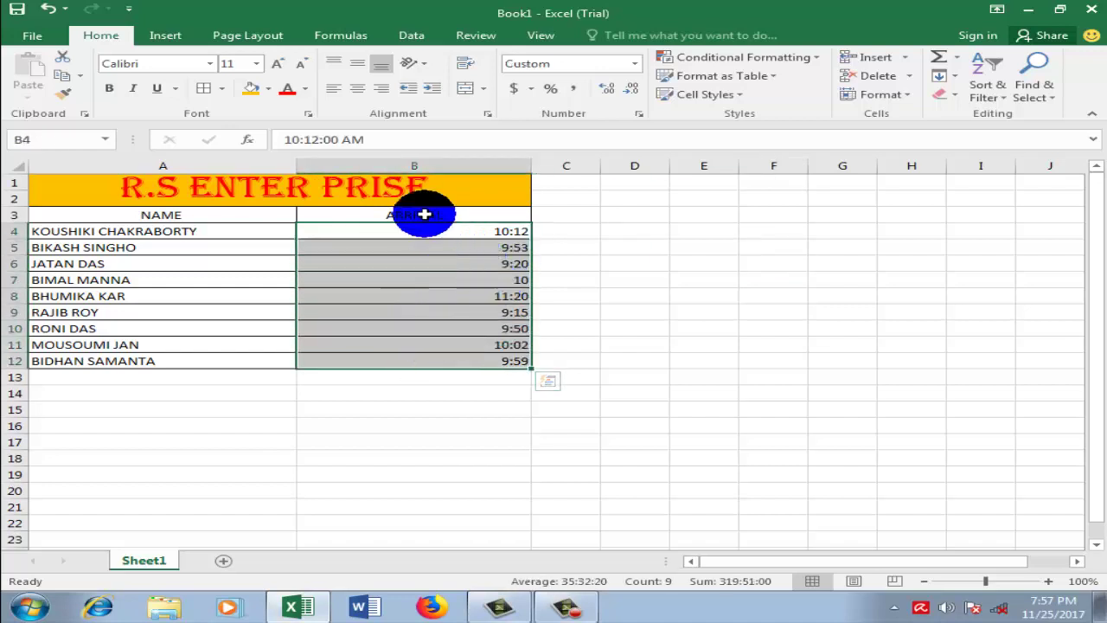
{"action": "left_click", "coordinate": [826, 62]}
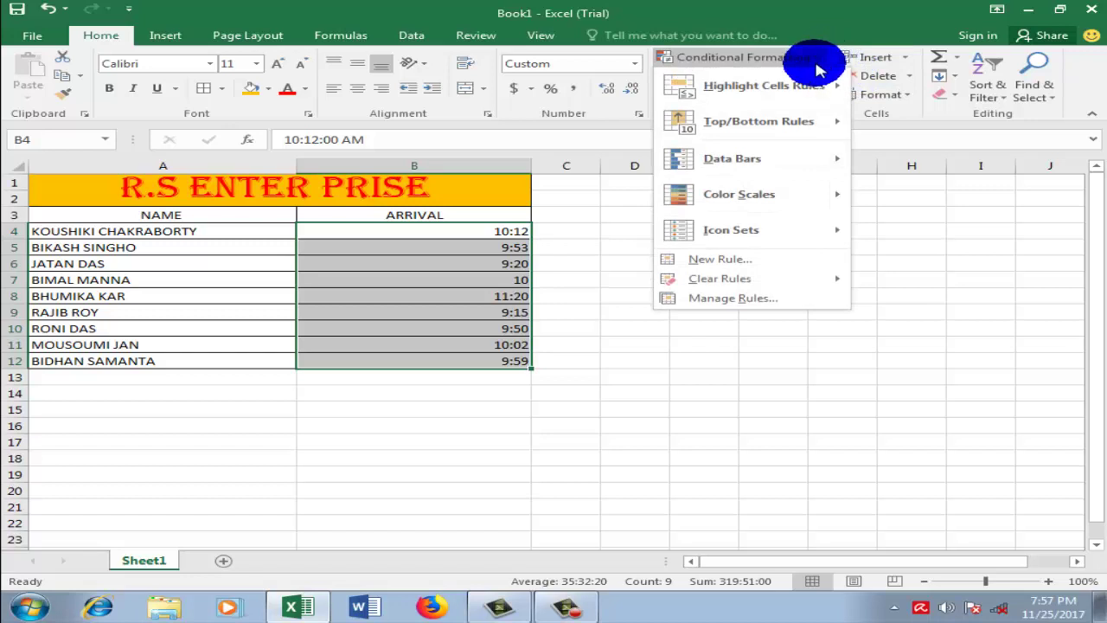
{"action": "mouse_move", "coordinate": [783, 102]}
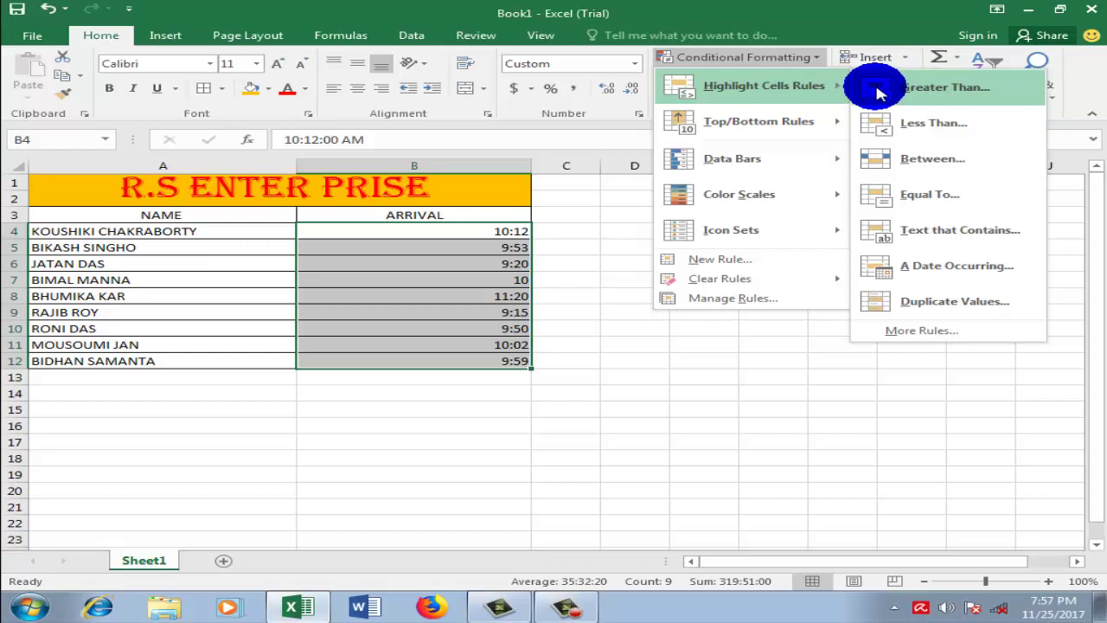
{"action": "left_click", "coordinate": [879, 93]}
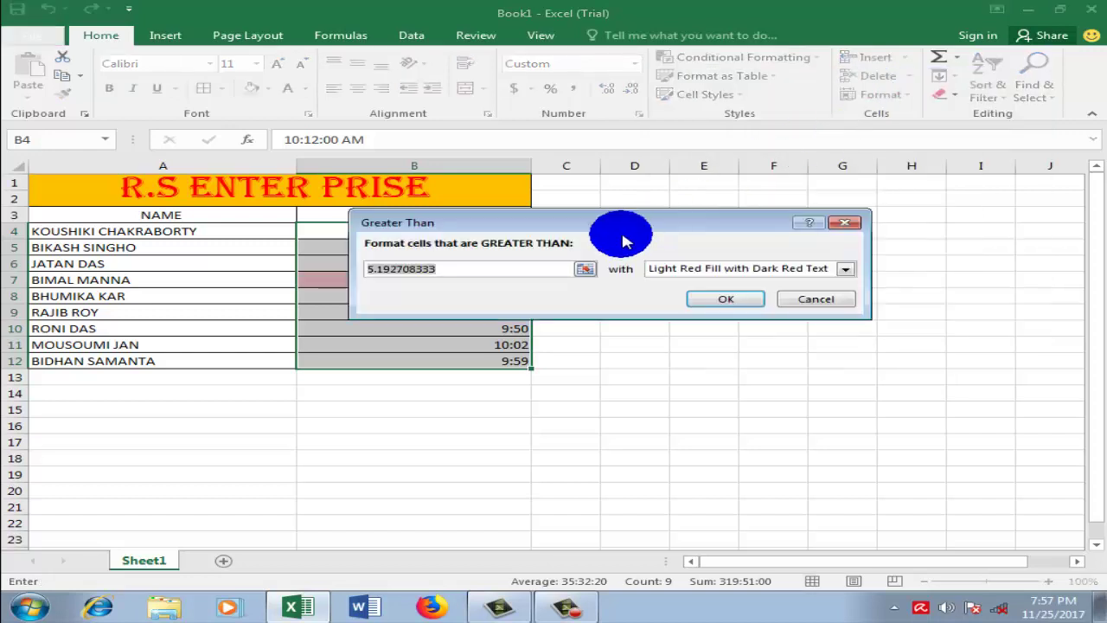
{"action": "left_click", "coordinate": [465, 265]}
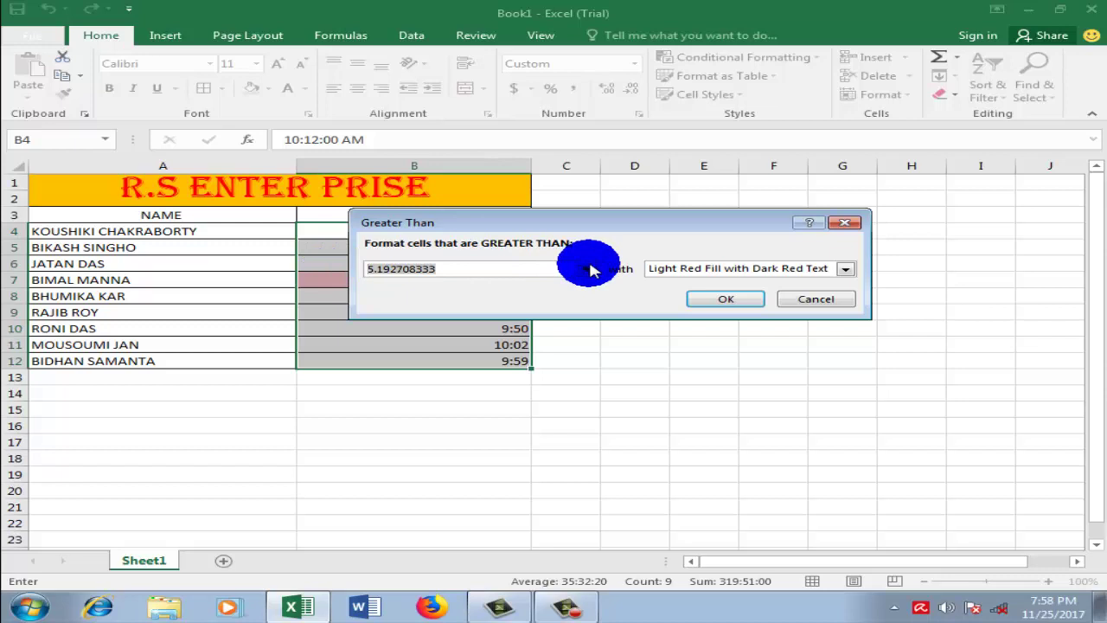
{"action": "type", "text": "1"}
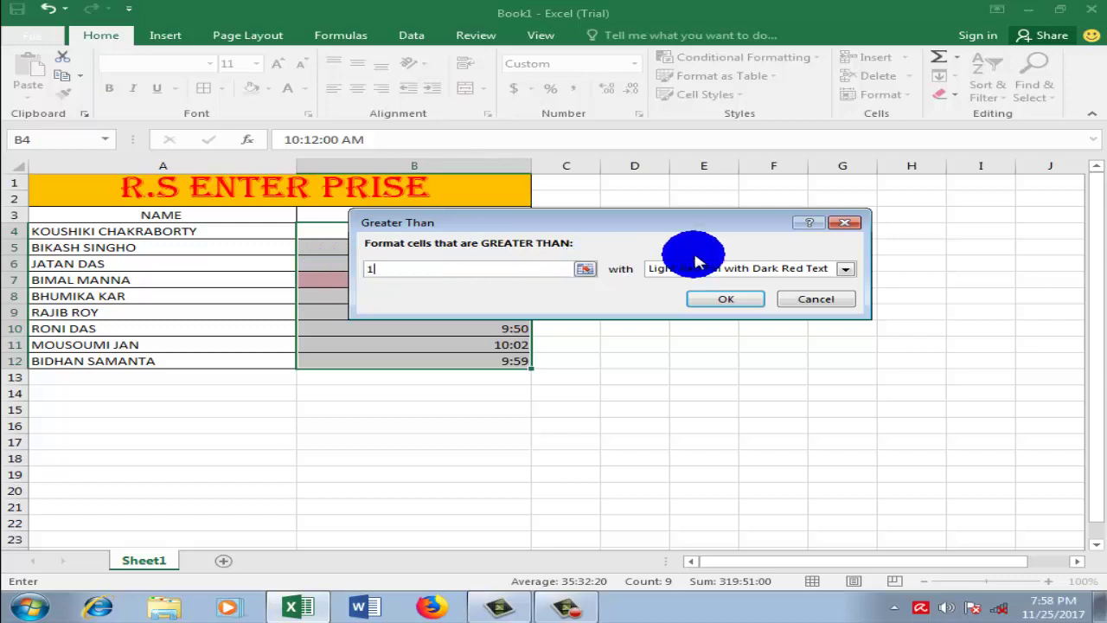
{"action": "left_click", "coordinate": [844, 222]}
{"action": "left_click", "coordinate": [739, 281]}
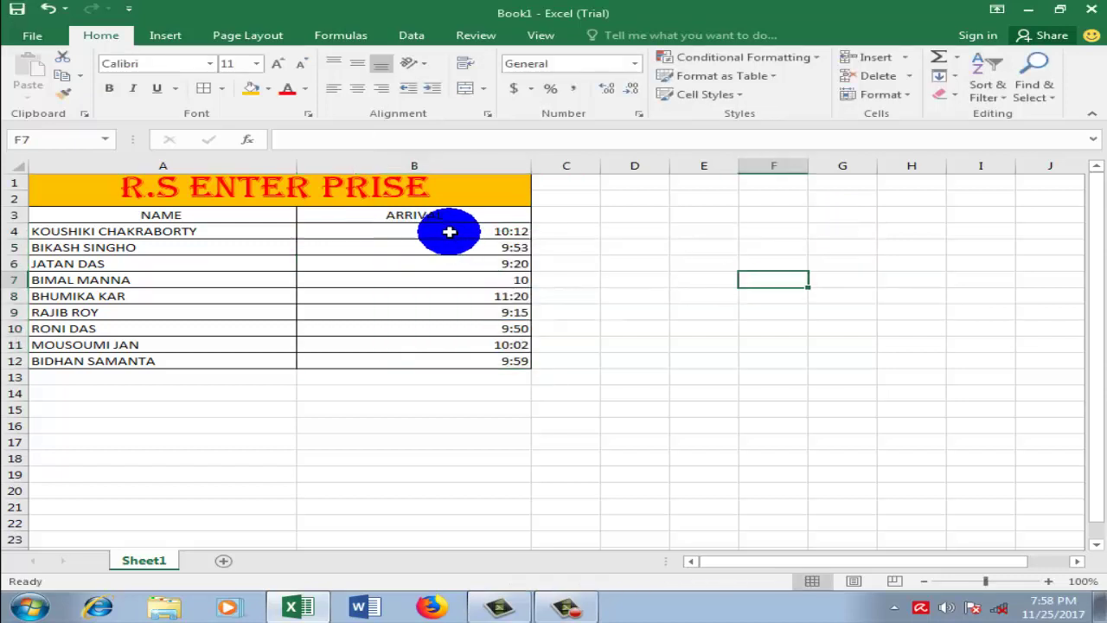
Step: Apply a Greater Than 10:00 light red rule to ARRIVAL cells B4:B12
{"action": "left_click_drag", "start_coordinate": [450, 230], "coordinate": [450, 361]}
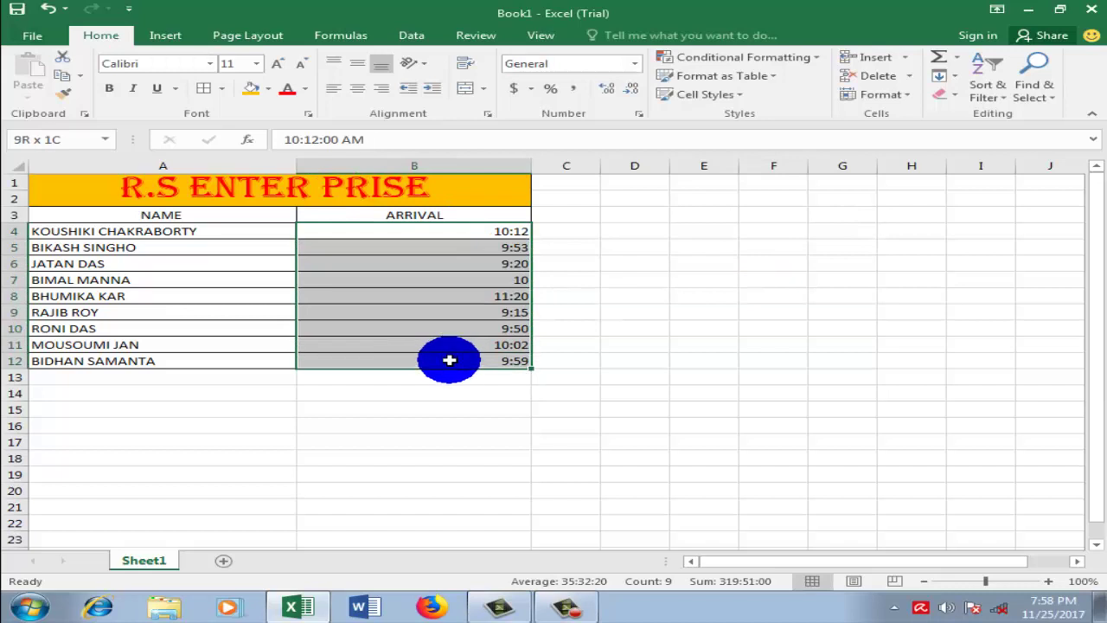
{"action": "left_click", "coordinate": [813, 57]}
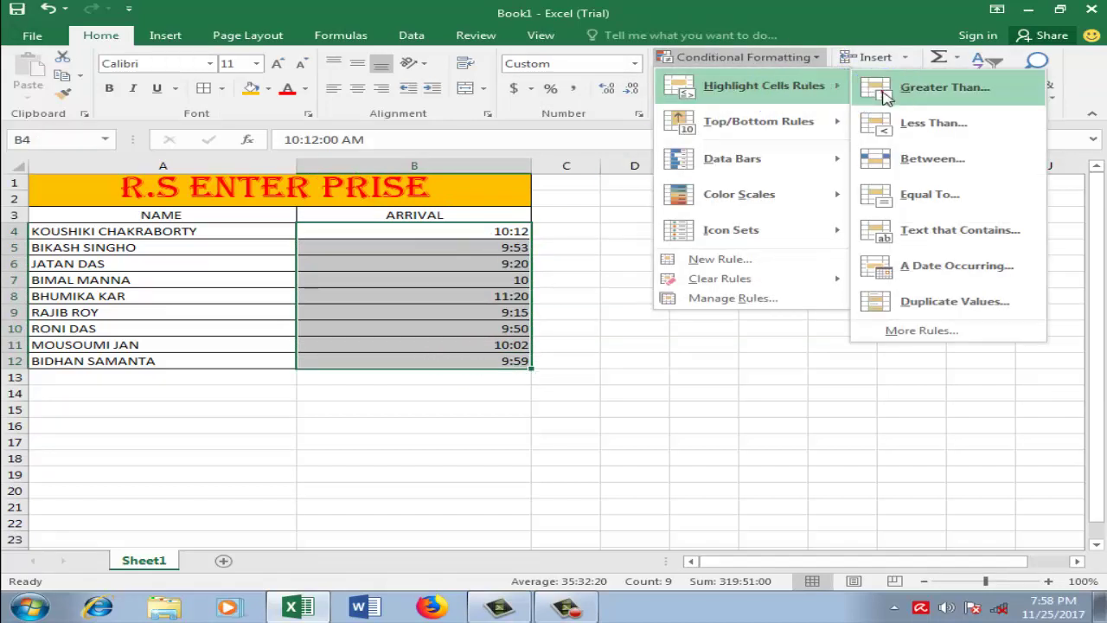
{"action": "left_click", "coordinate": [918, 88]}
{"action": "key", "text": "BackSpace"}
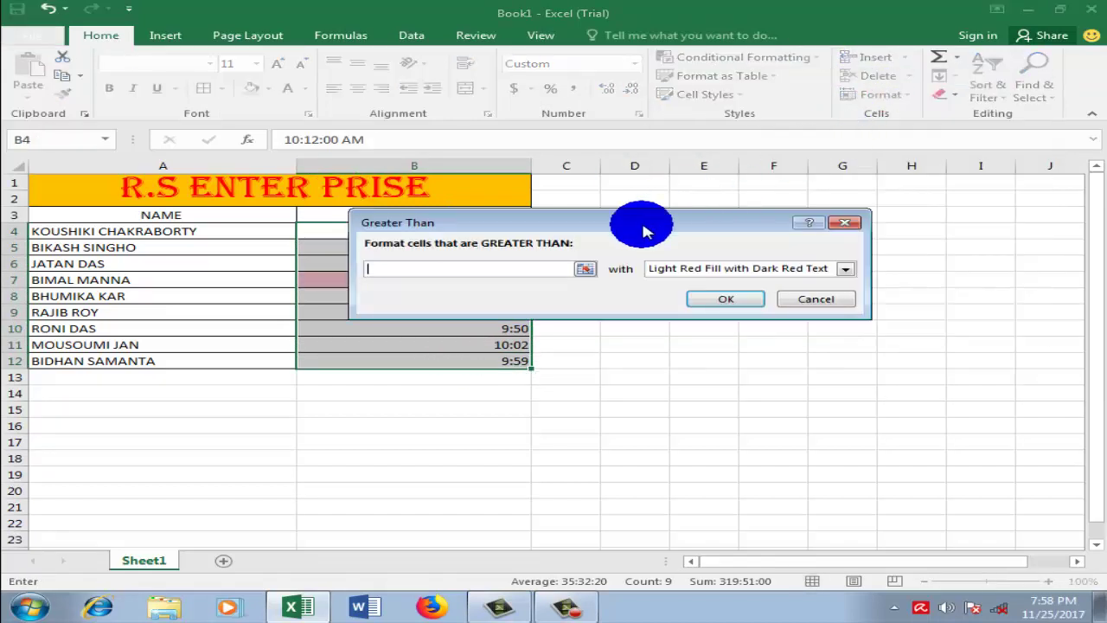
{"action": "type", "text": "10"}
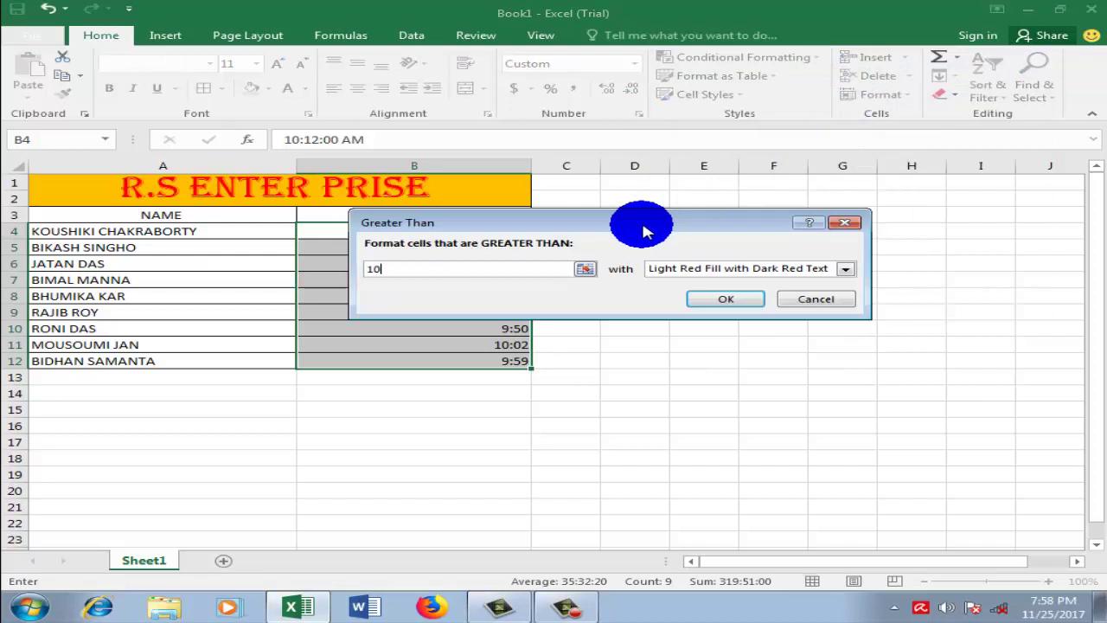
{"action": "type", "text": ":00"}
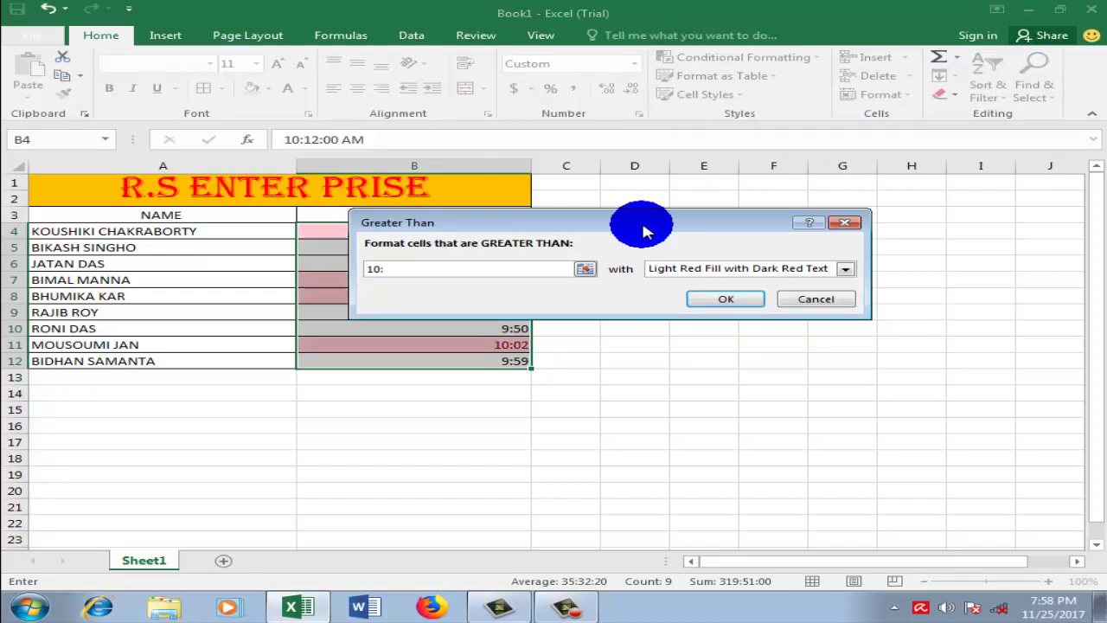
{"action": "left_click", "coordinate": [705, 297]}
{"action": "left_click", "coordinate": [673, 315]}
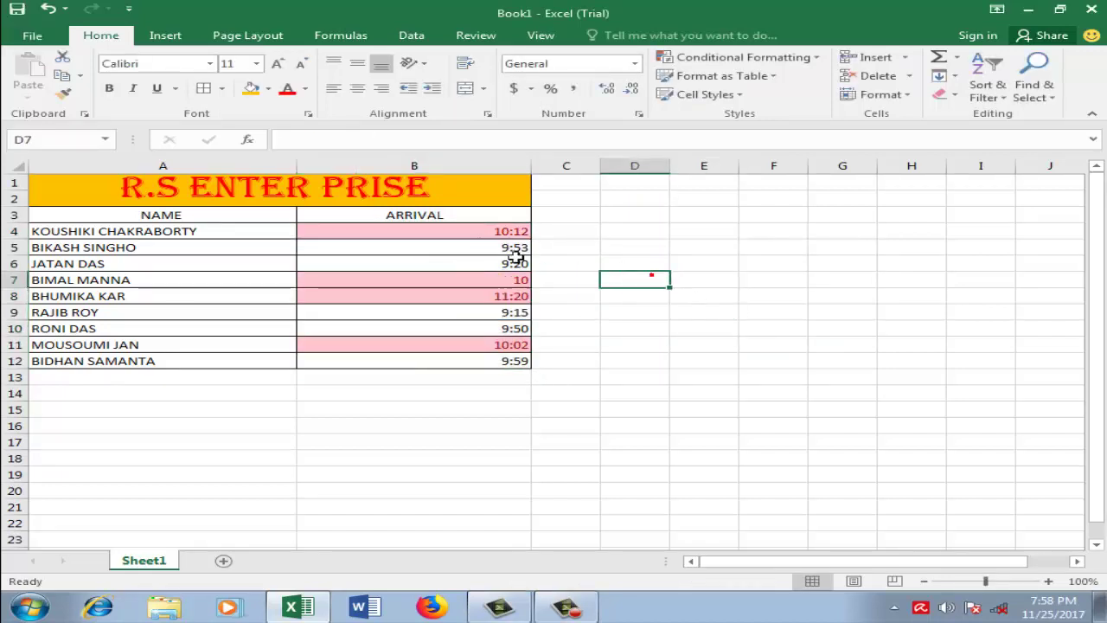
Step: Clear the highlighting rules from the ARRIVAL cells B4:B12
{"action": "left_click_drag", "start_coordinate": [435, 230], "coordinate": [444, 359]}
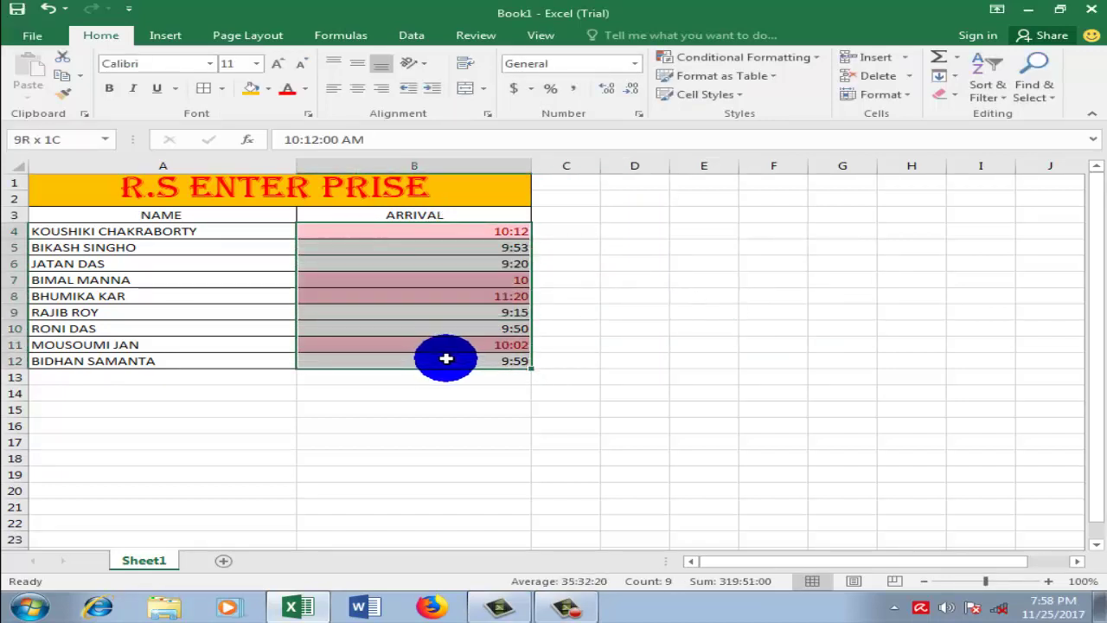
{"action": "left_click", "coordinate": [683, 294]}
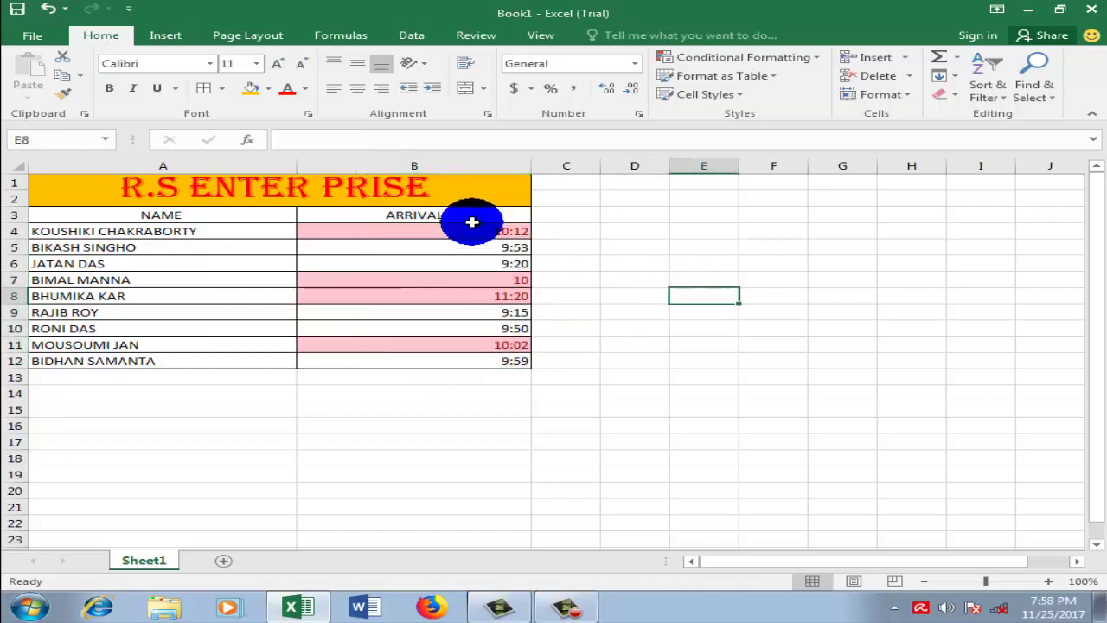
{"action": "left_click", "coordinate": [567, 606]}
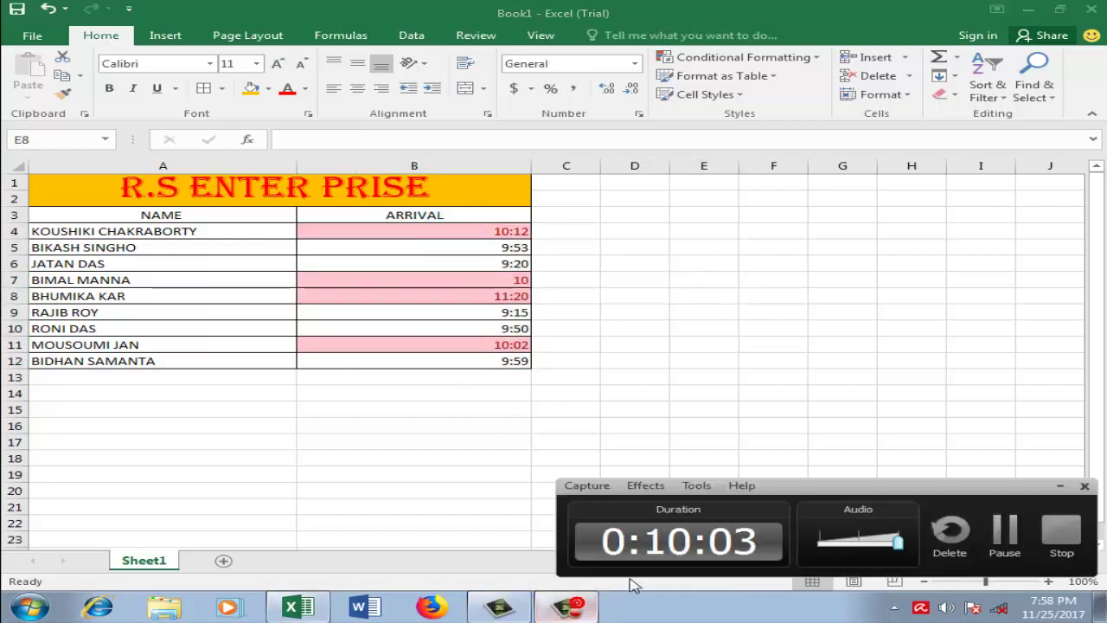
{"action": "left_click", "coordinate": [1066, 489]}
{"action": "left_click_drag", "start_coordinate": [672, 428], "coordinate": [667, 424]}
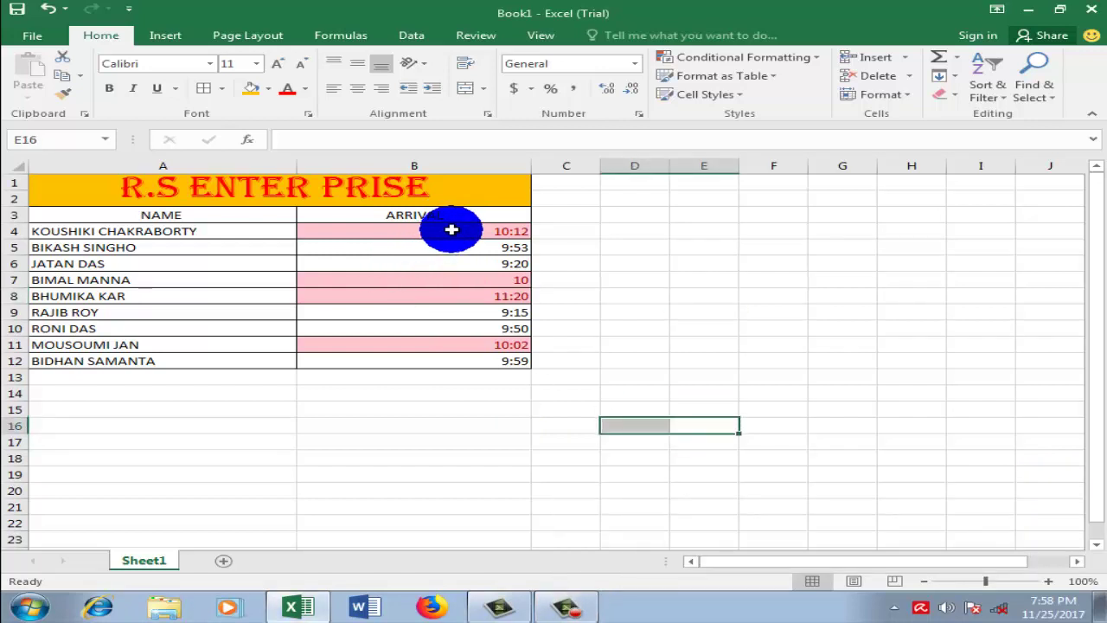
{"action": "left_click_drag", "start_coordinate": [451, 229], "coordinate": [457, 360]}
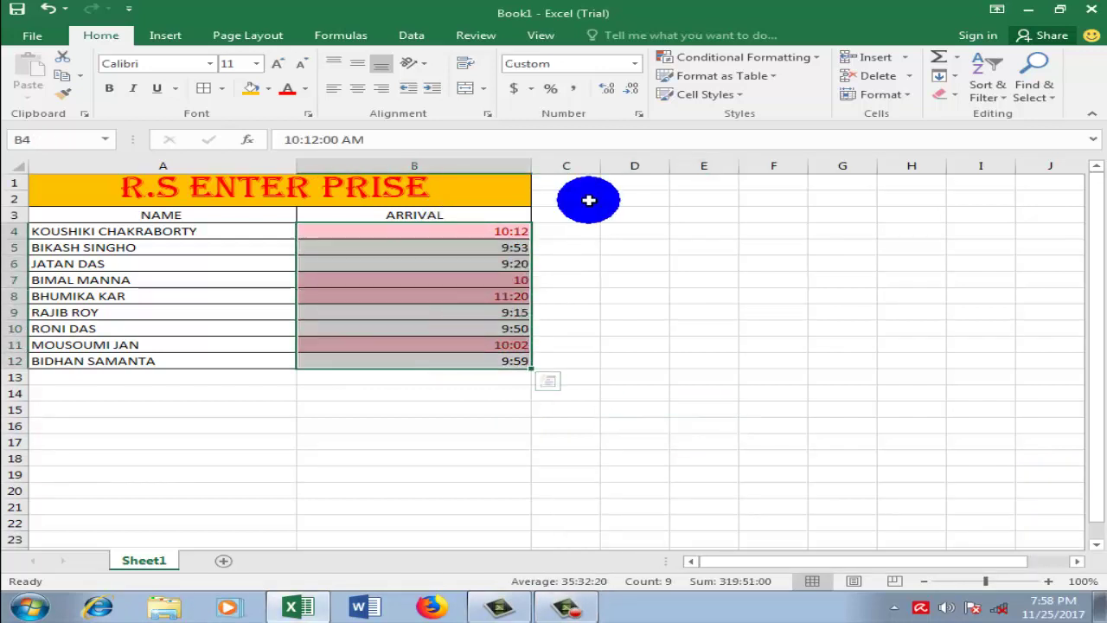
{"action": "left_click", "coordinate": [823, 65]}
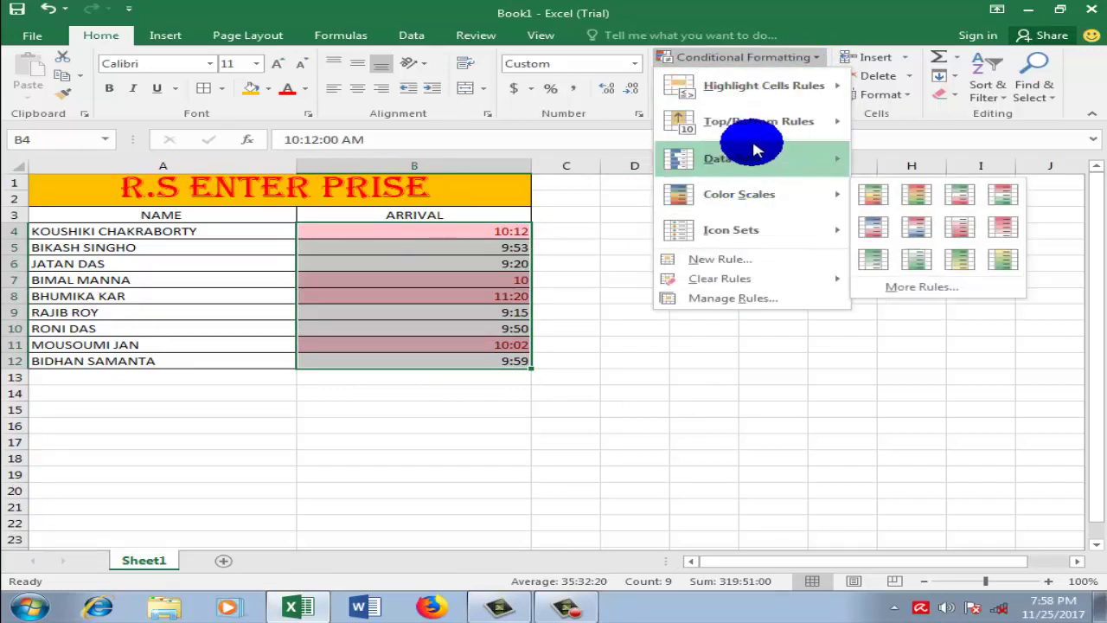
{"action": "mouse_move", "coordinate": [718, 277]}
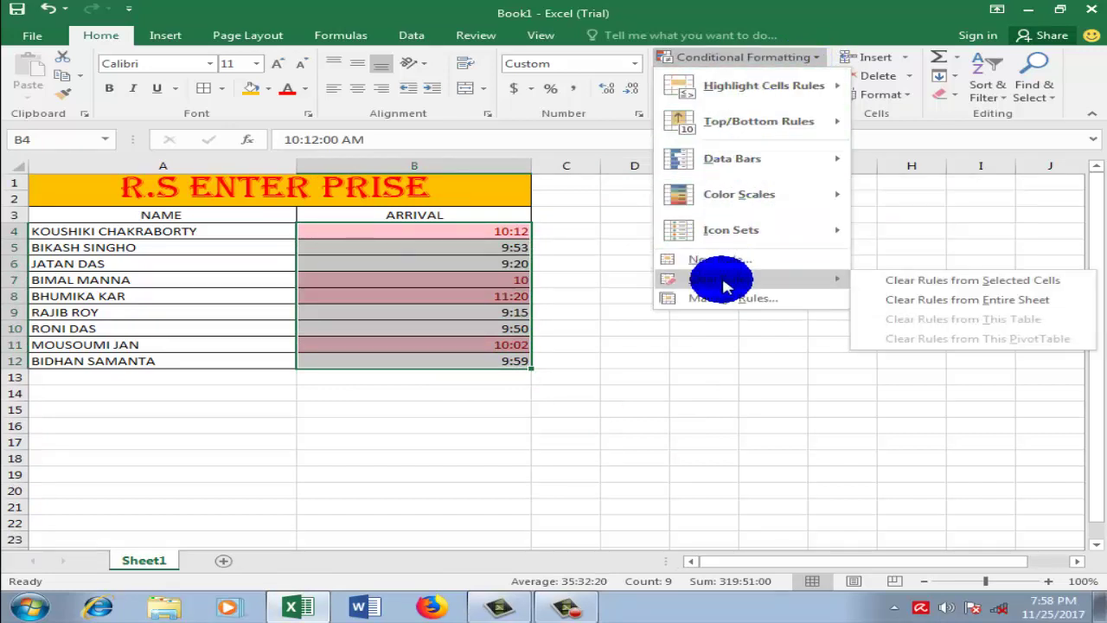
{"action": "left_click", "coordinate": [894, 279]}
{"action": "left_click", "coordinate": [796, 289]}
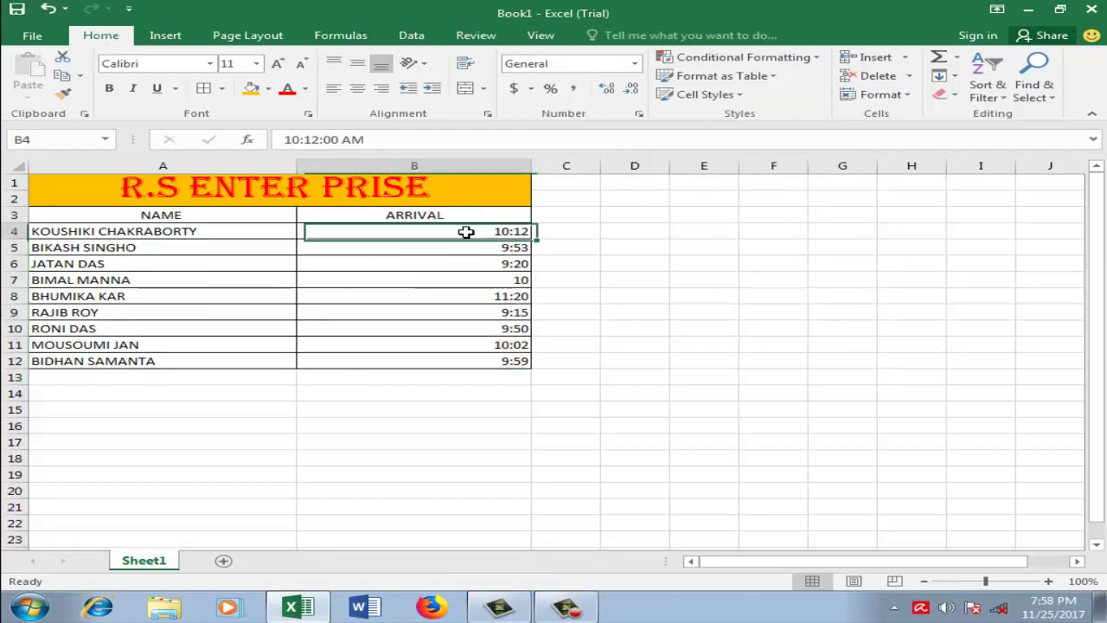
Step: Delete the 10:12 arrival time in cell B4
{"action": "left_click_drag", "start_coordinate": [465, 230], "coordinate": [460, 360]}
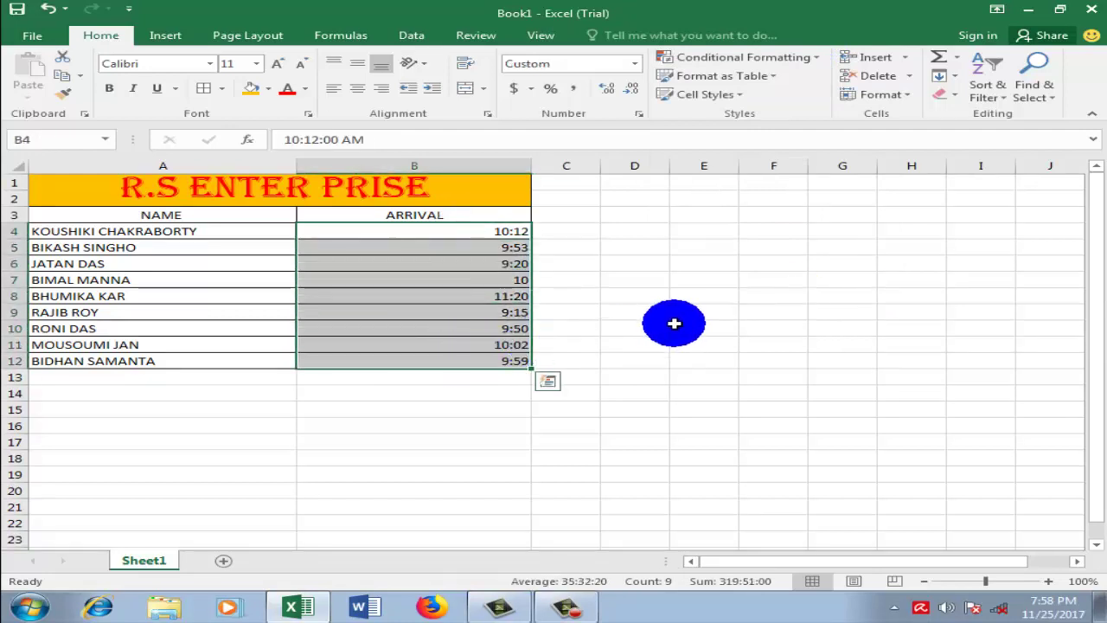
{"action": "left_click", "coordinate": [626, 303]}
{"action": "left_click", "coordinate": [485, 231]}
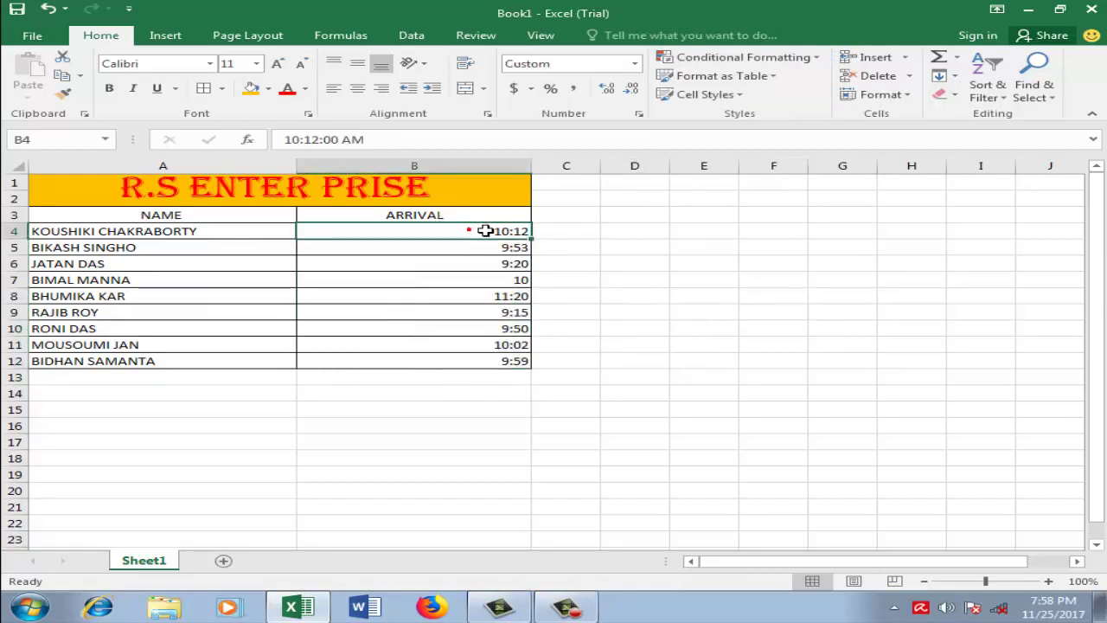
{"action": "key", "text": "Delete"}
Step: Fill the empty B4 down through B12 to blank all ARRIVAL cells
{"action": "left_click", "coordinate": [576, 260]}
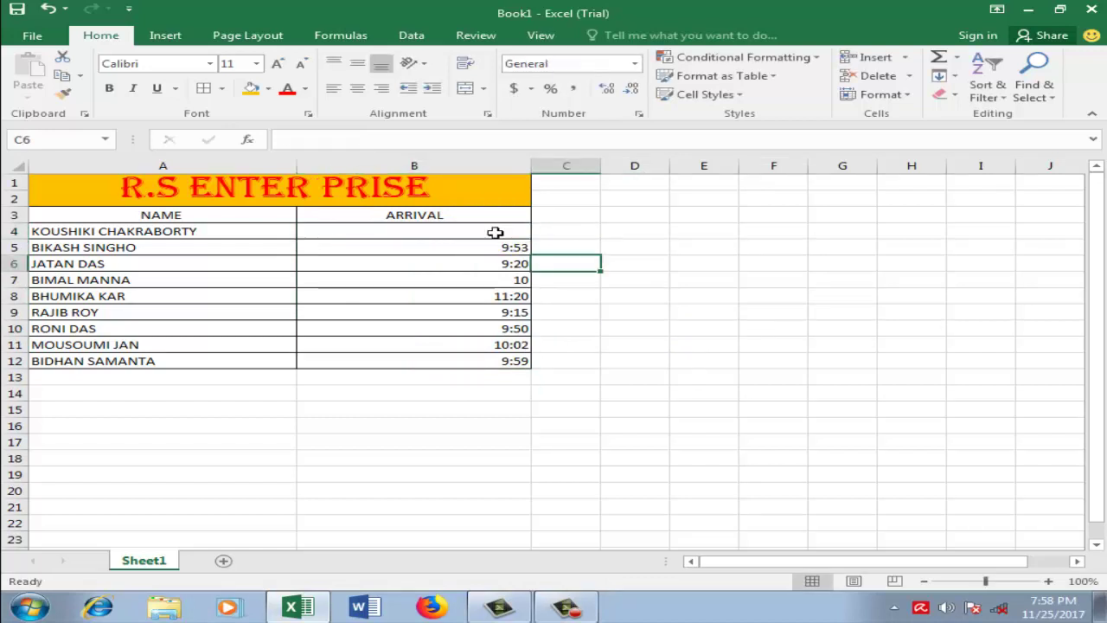
{"action": "left_click", "coordinate": [525, 234]}
{"action": "left_click_drag", "start_coordinate": [529, 239], "coordinate": [512, 370]}
{"action": "left_click", "coordinate": [589, 358]}
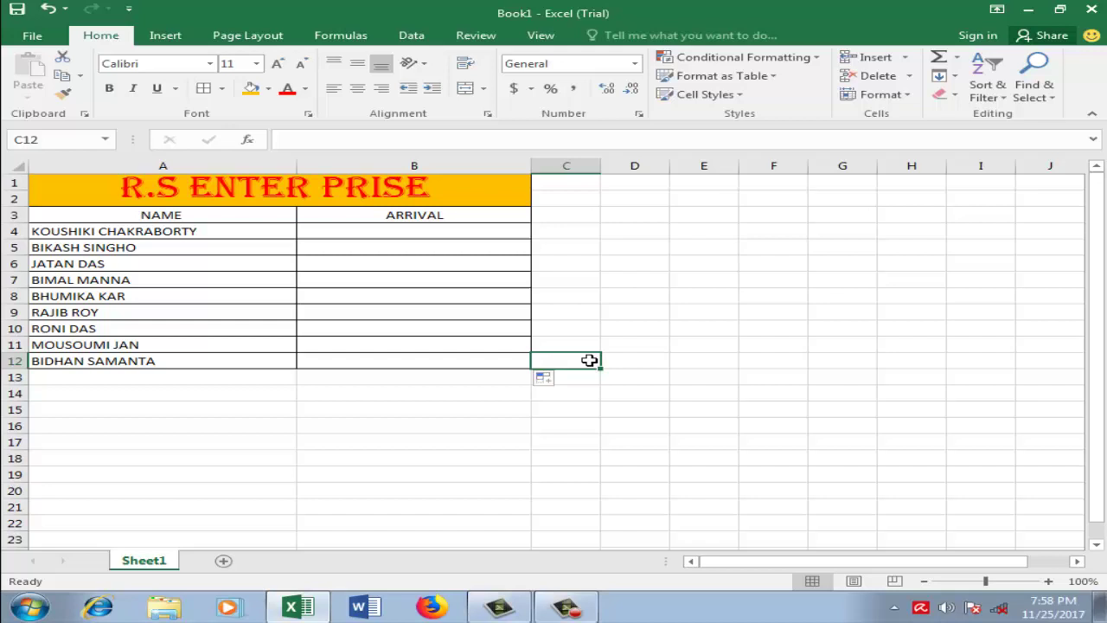
{"action": "left_click", "coordinate": [383, 230]}
{"action": "right_click", "coordinate": [630, 242]}
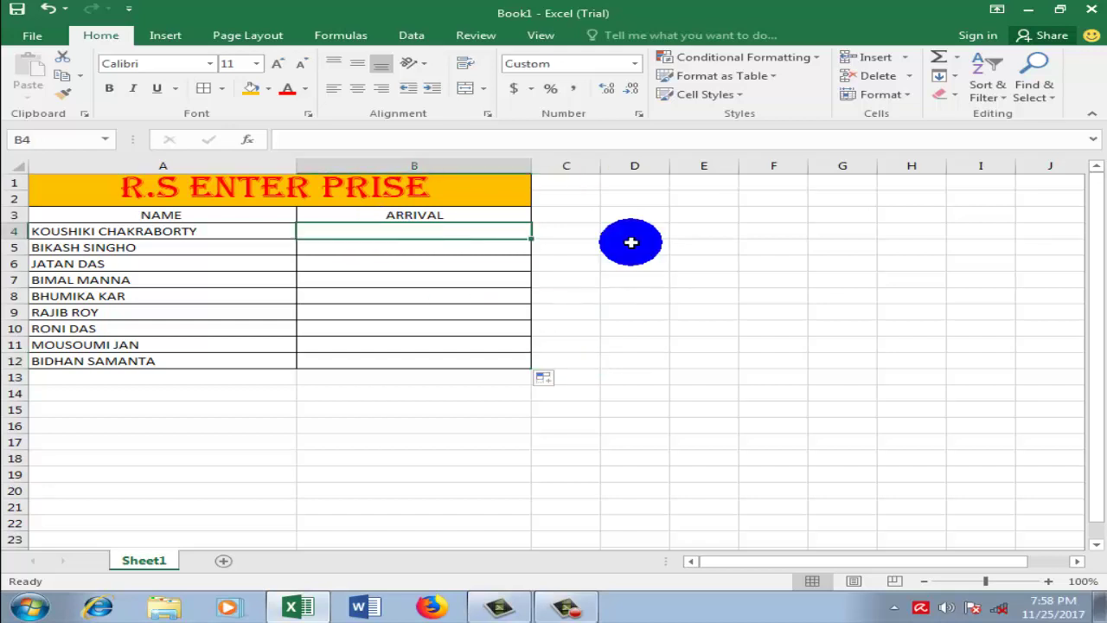
Step: Apply a Less Than 4:00 light red rule to ARRIVAL cells B4:B12
{"action": "left_click_drag", "start_coordinate": [425, 234], "coordinate": [456, 356]}
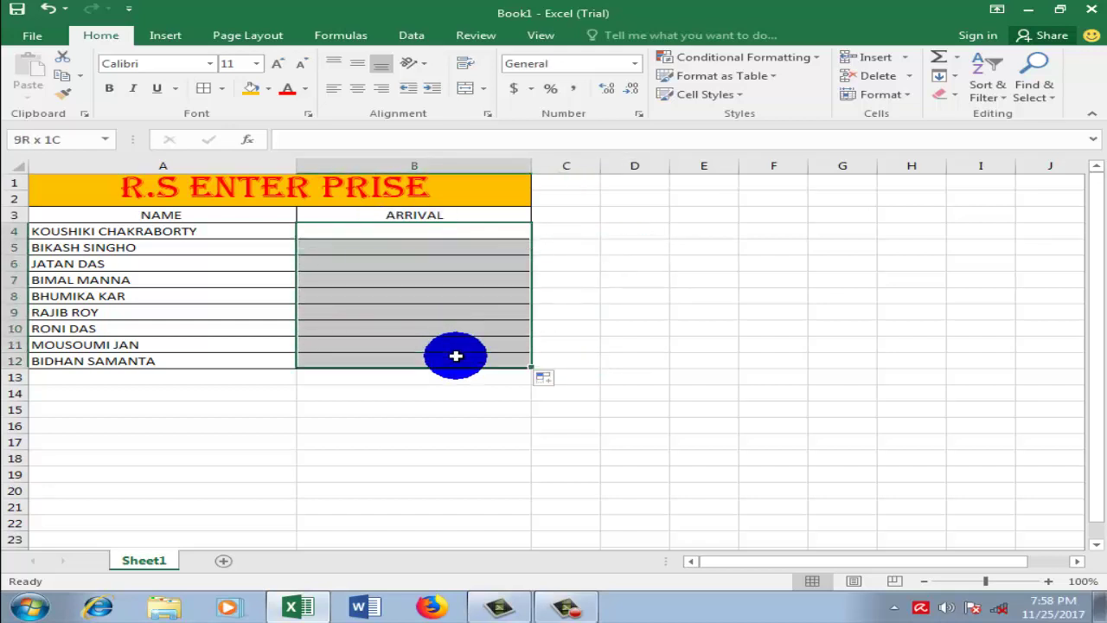
{"action": "left_click", "coordinate": [816, 58]}
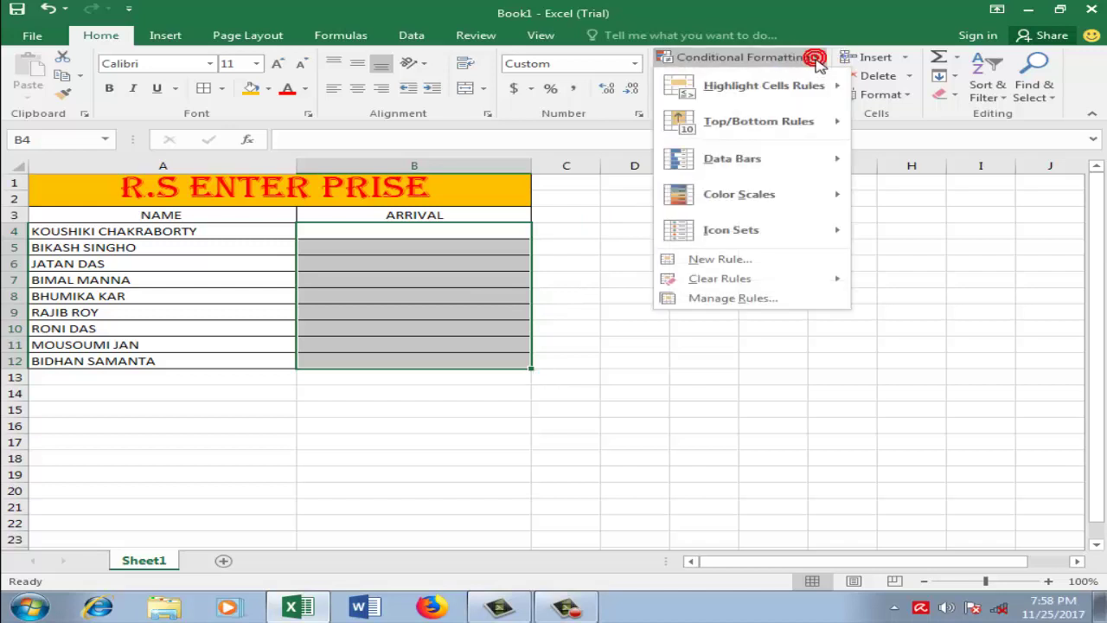
{"action": "mouse_move", "coordinate": [799, 89]}
{"action": "left_click", "coordinate": [933, 119]}
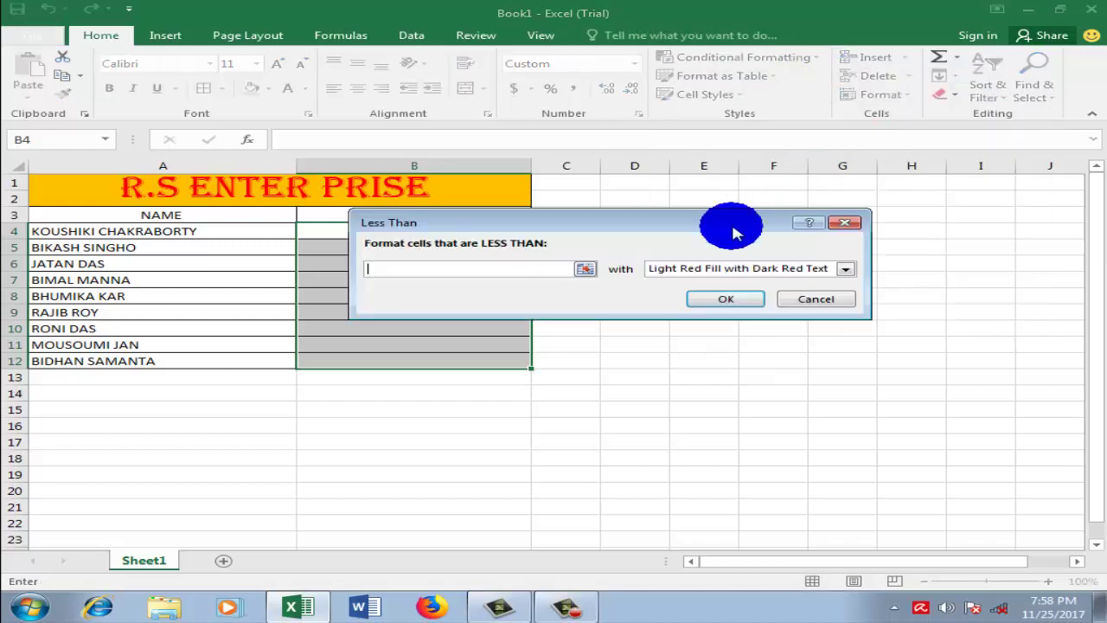
{"action": "type", "text": "4:00"}
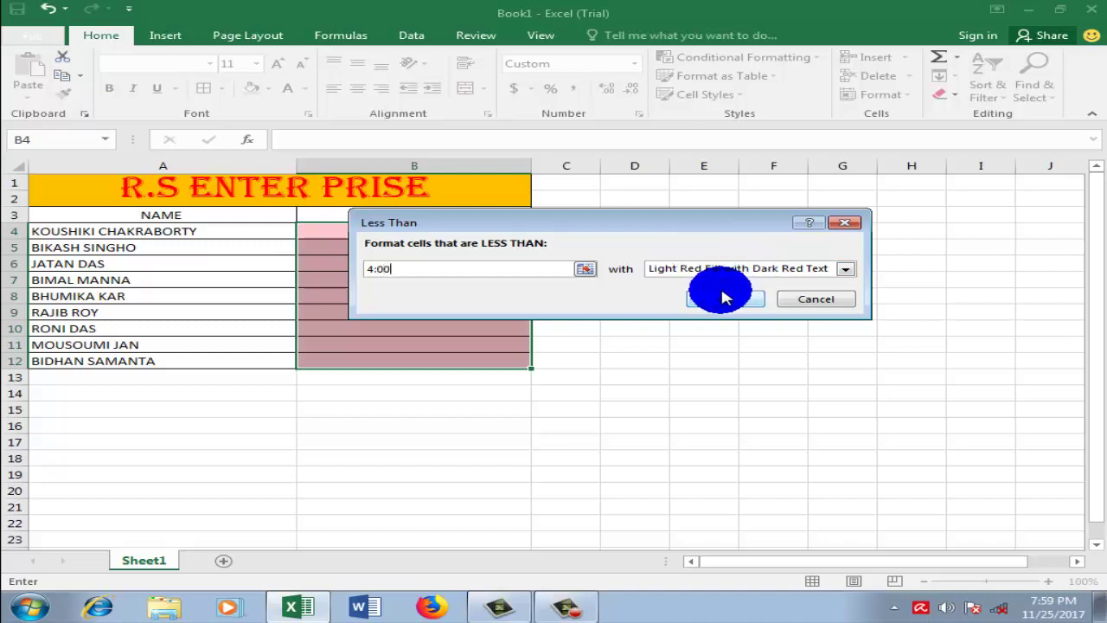
{"action": "left_click", "coordinate": [718, 296]}
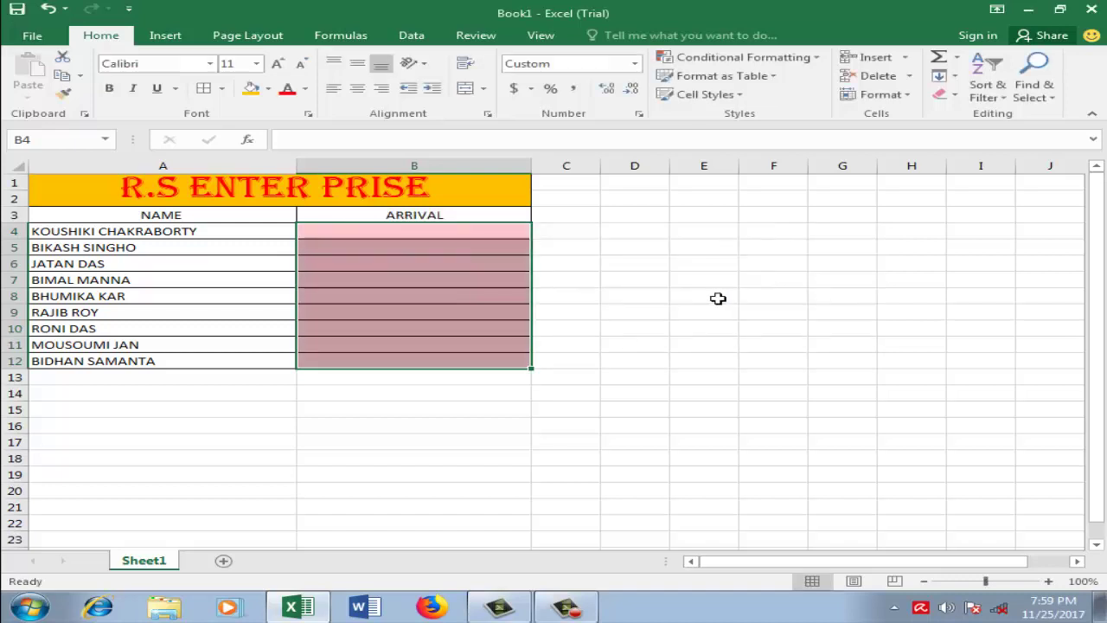
{"action": "left_click", "coordinate": [714, 299]}
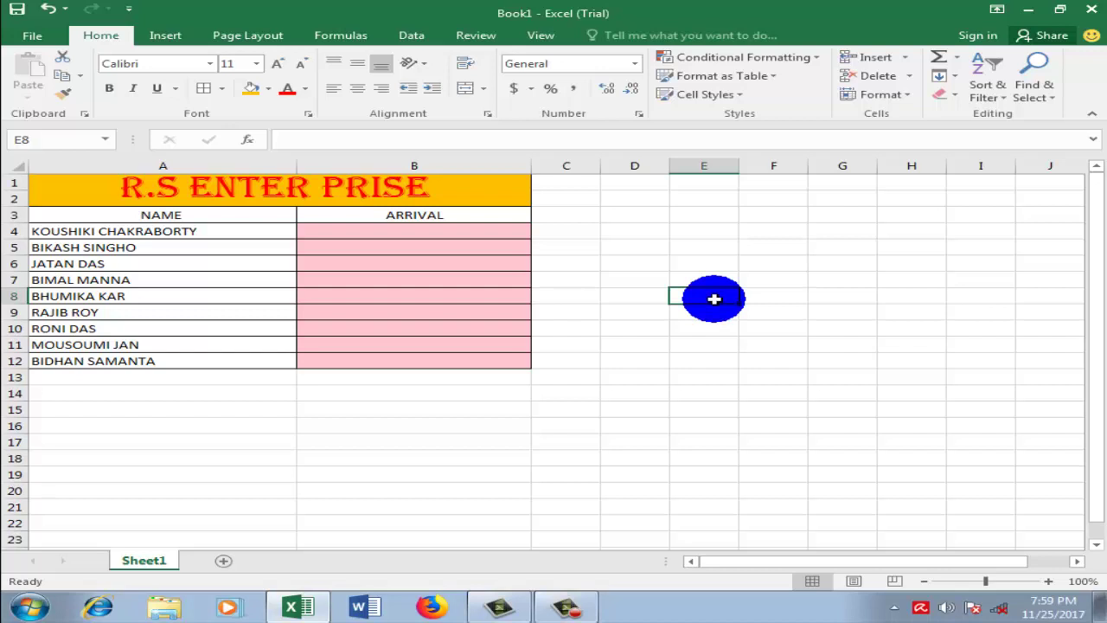
{"action": "key", "text": "ctrl+z"}
{"action": "left_click", "coordinate": [714, 299]}
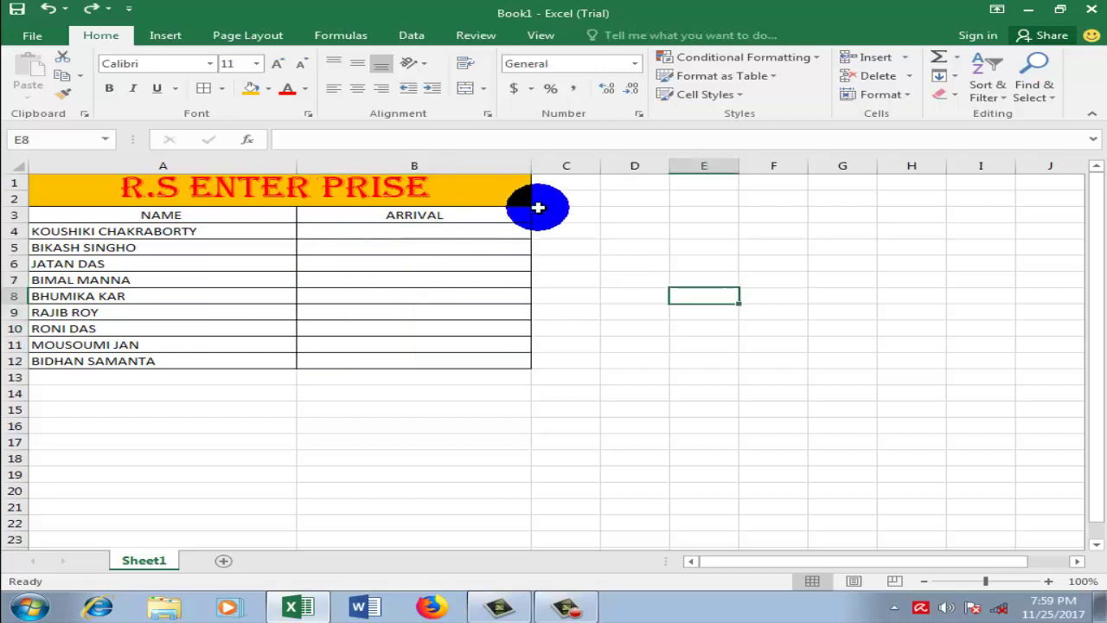
{"action": "left_click", "coordinate": [818, 57]}
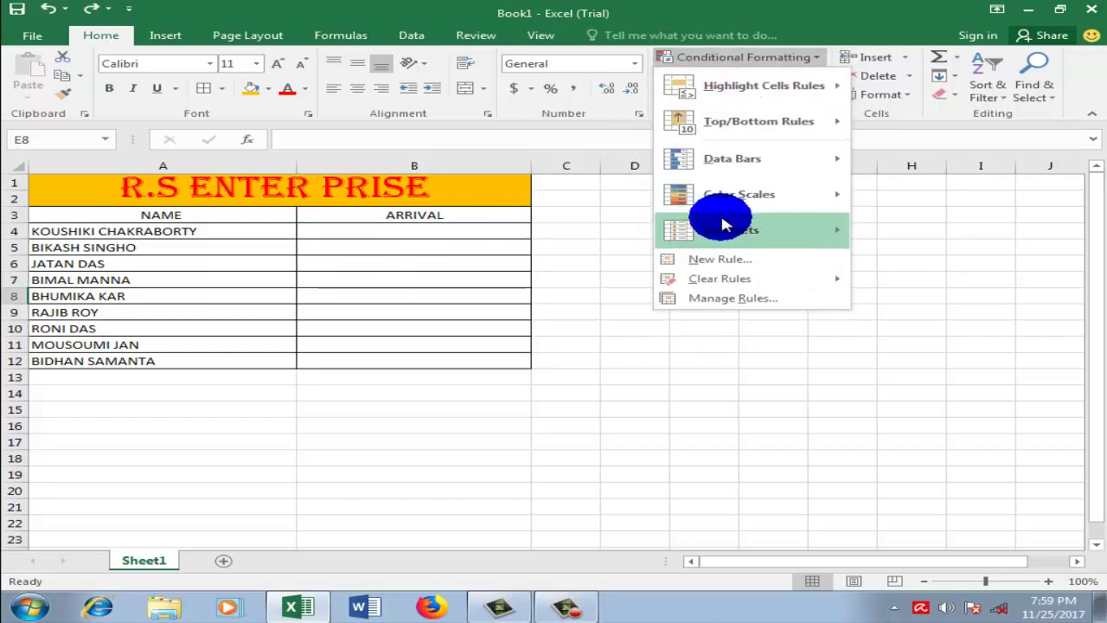
{"action": "mouse_move", "coordinate": [760, 281]}
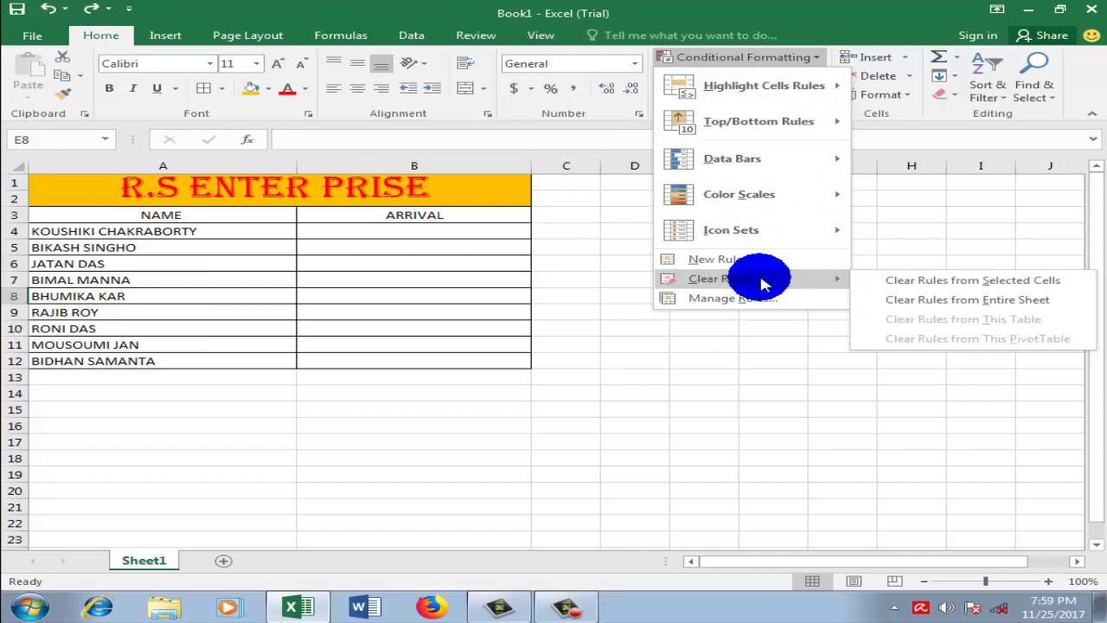
{"action": "left_click", "coordinate": [904, 298]}
{"action": "left_click_drag", "start_coordinate": [411, 229], "coordinate": [425, 358]}
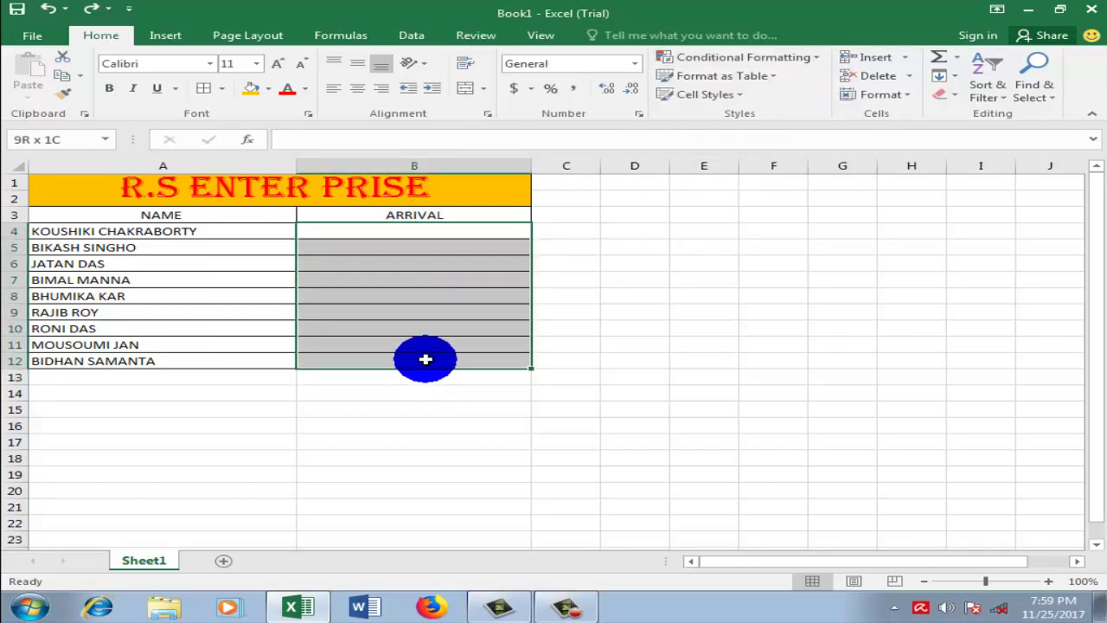
{"action": "left_click", "coordinate": [816, 58]}
{"action": "mouse_move", "coordinate": [754, 87]}
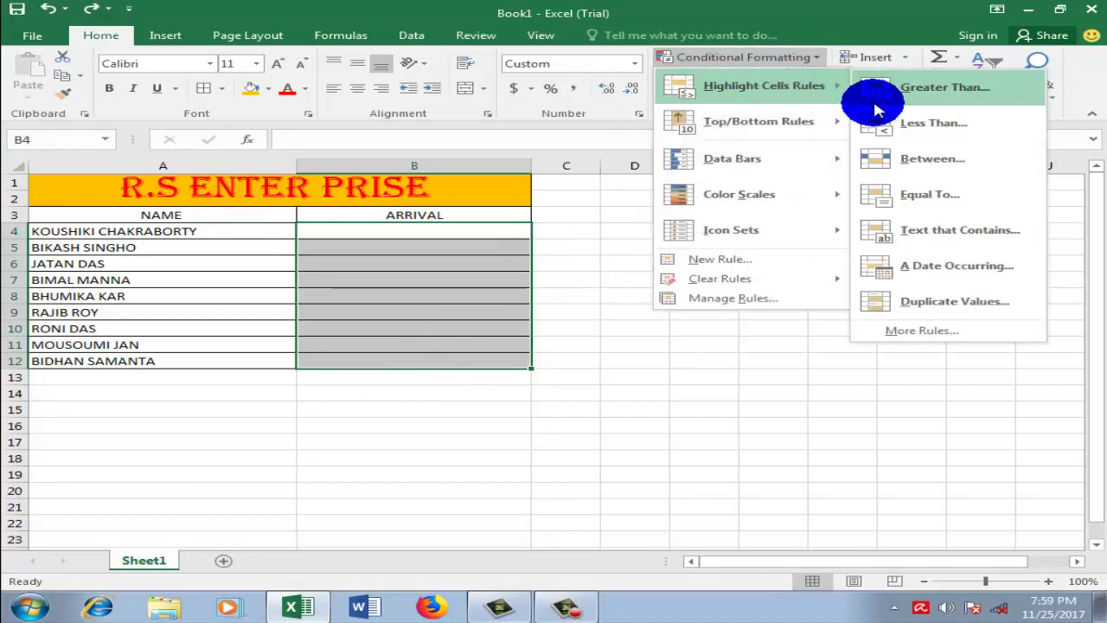
{"action": "left_click", "coordinate": [874, 131]}
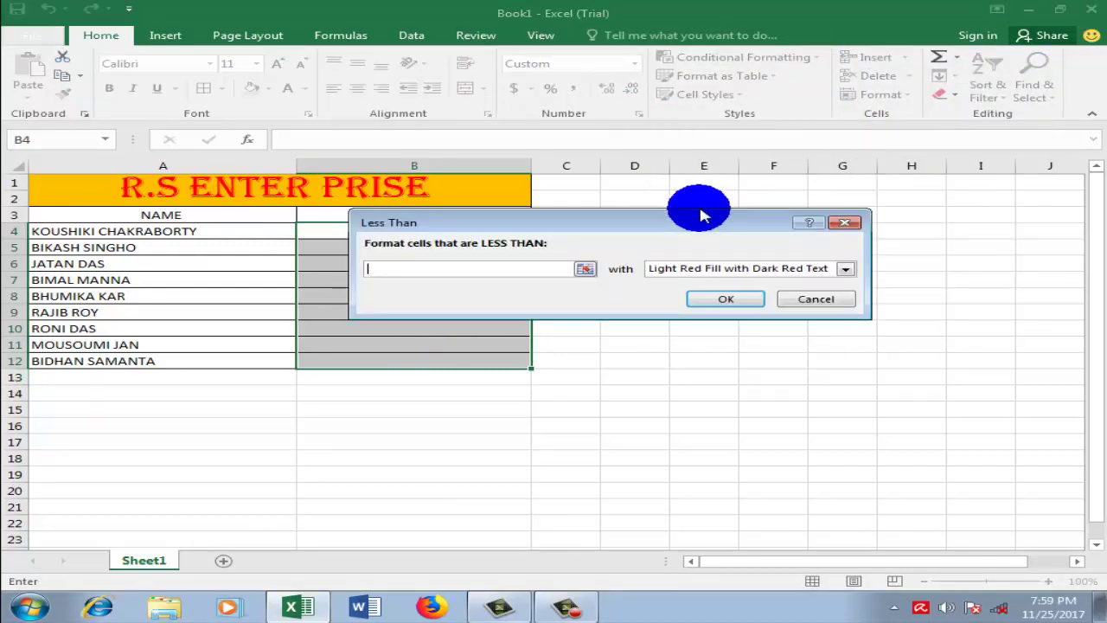
{"action": "type", "text": "4"}
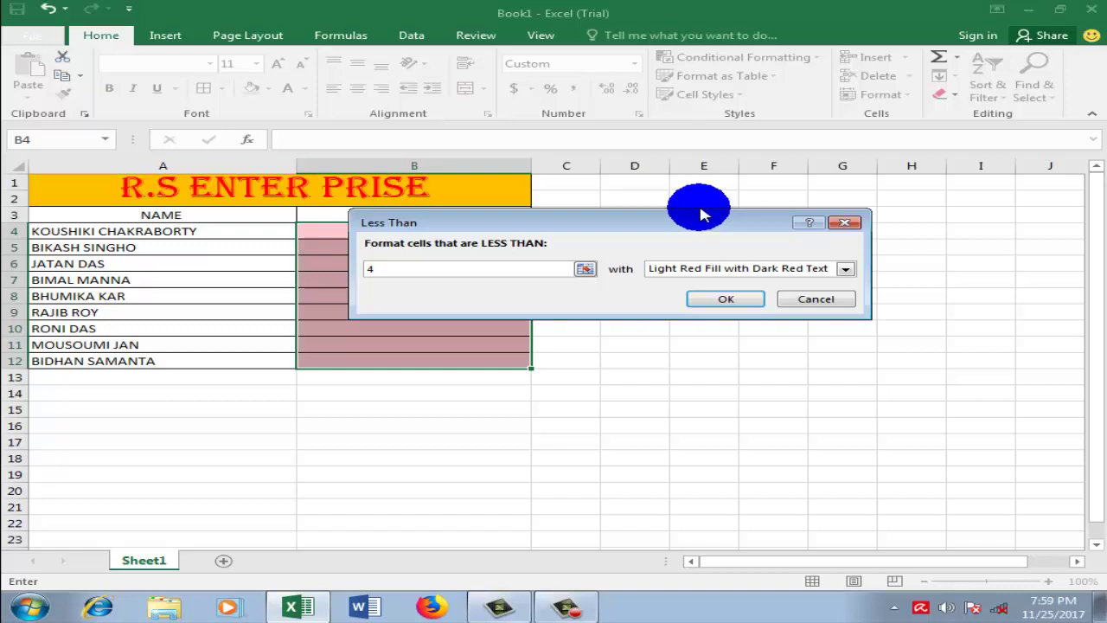
{"action": "left_click", "coordinate": [847, 227]}
{"action": "left_click", "coordinate": [630, 264]}
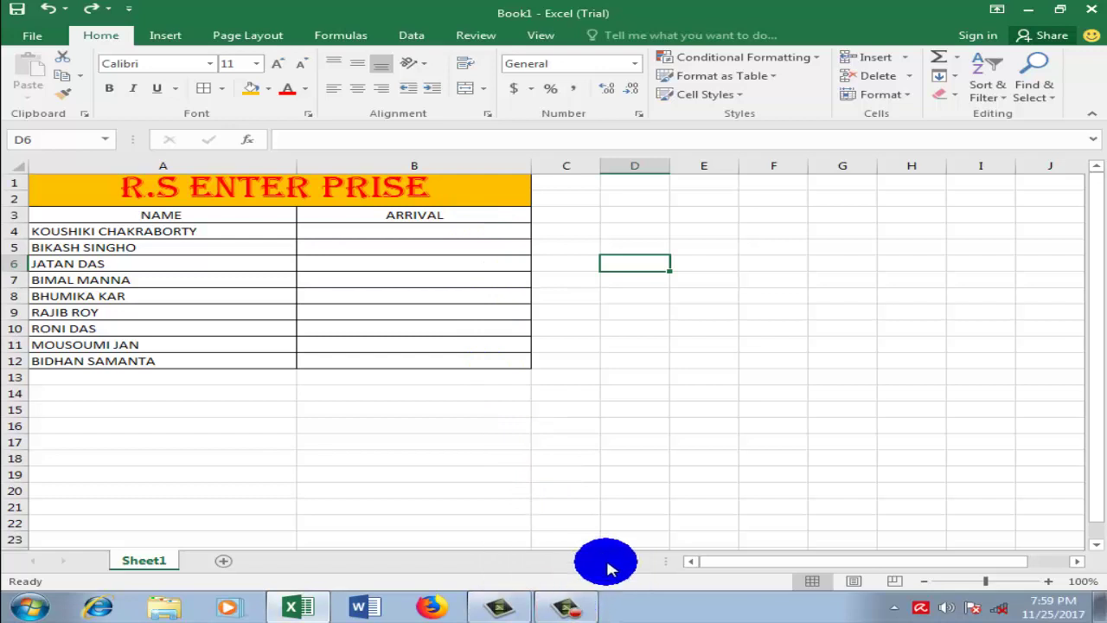
Step: Clear all conditional formatting rules from the entire sheet
{"action": "left_click", "coordinate": [624, 520]}
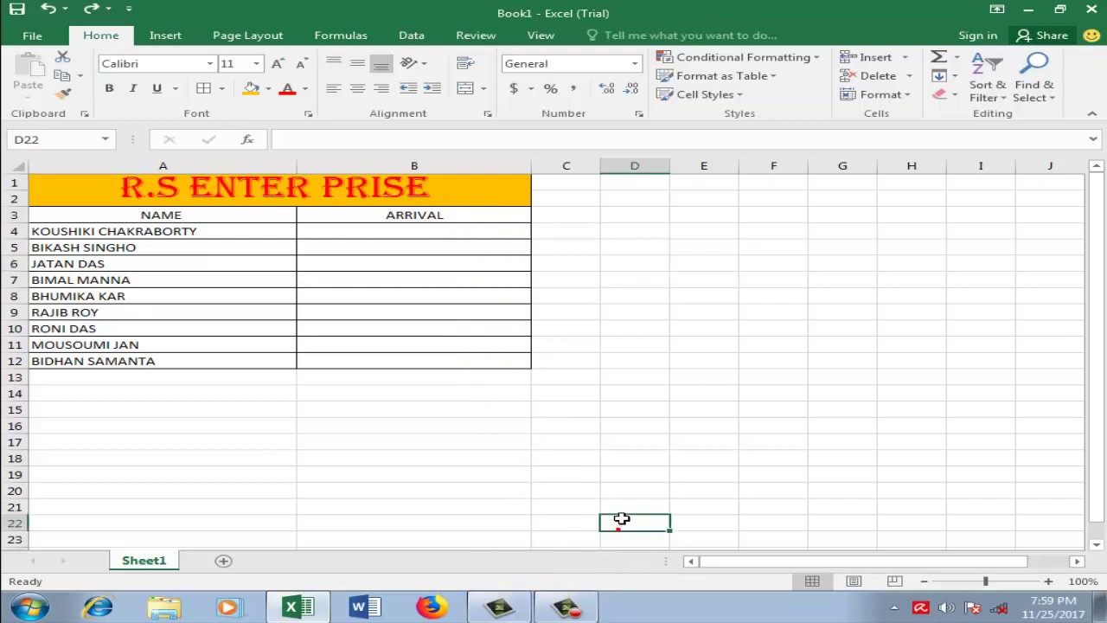
{"action": "left_click_drag", "start_coordinate": [425, 230], "coordinate": [439, 366]}
{"action": "left_click", "coordinate": [652, 327]}
{"action": "left_click_drag", "start_coordinate": [354, 230], "coordinate": [366, 356]}
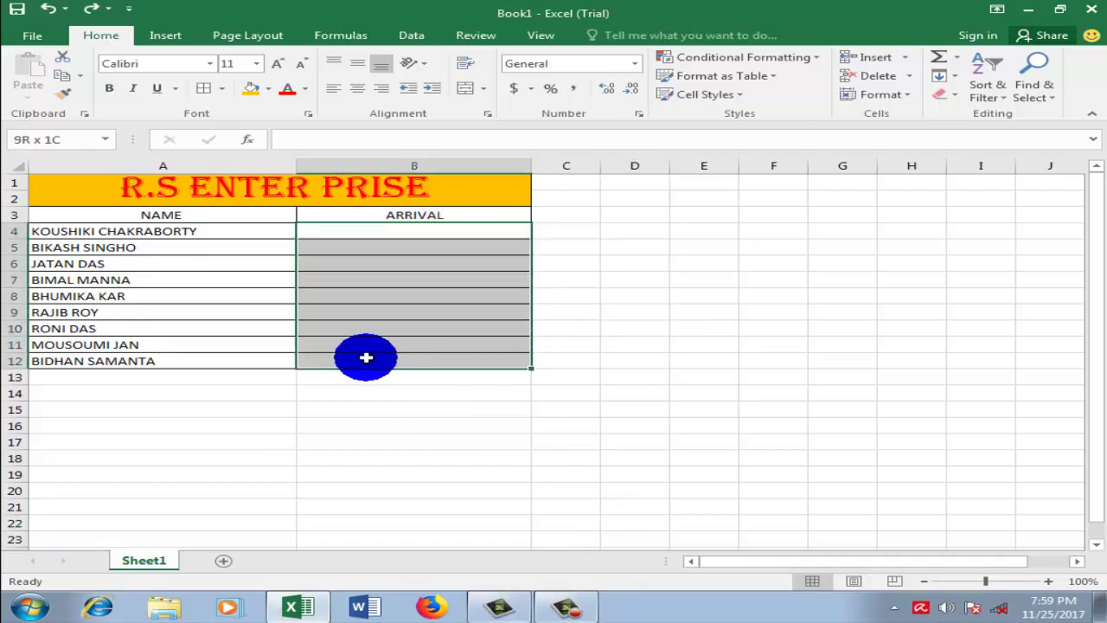
{"action": "left_click", "coordinate": [813, 57]}
{"action": "mouse_move", "coordinate": [768, 91]}
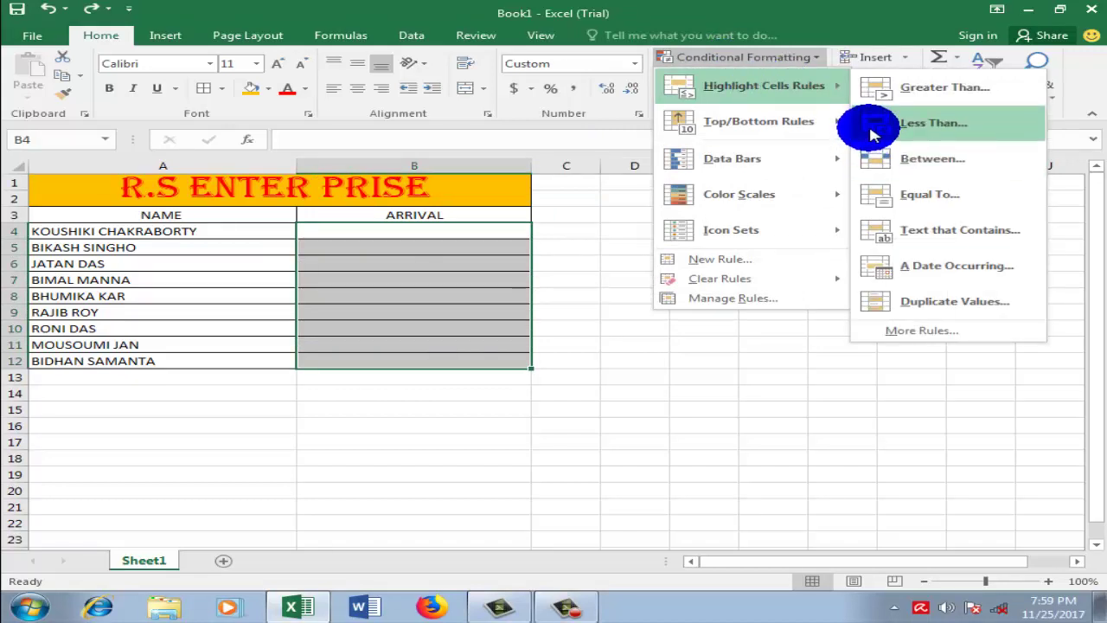
{"action": "mouse_move", "coordinate": [719, 280]}
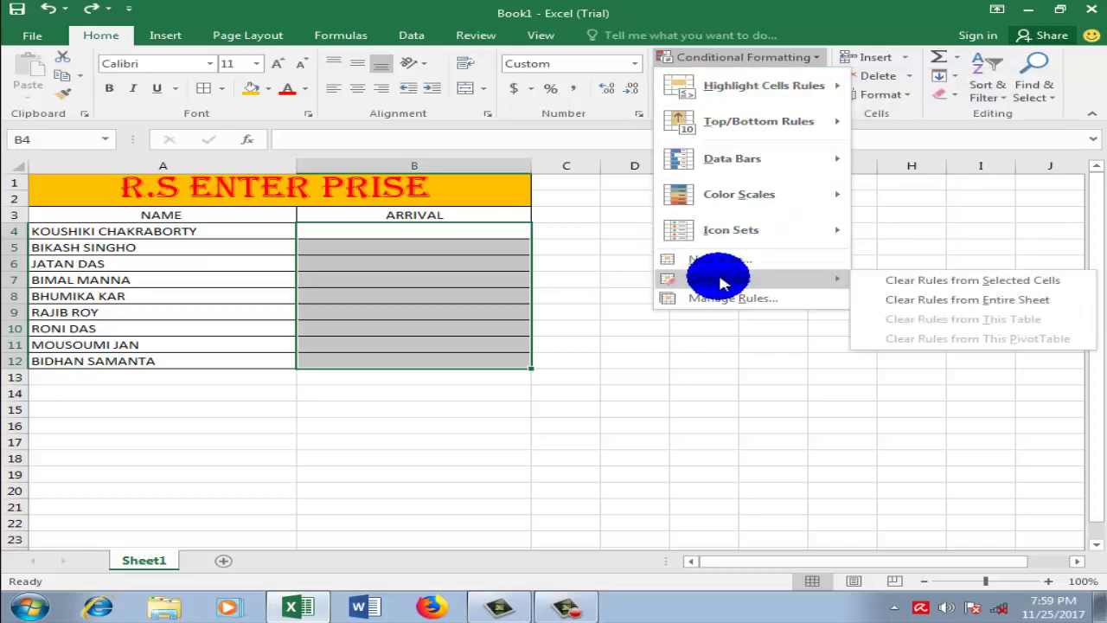
{"action": "left_click", "coordinate": [930, 300]}
{"action": "left_click", "coordinate": [769, 295]}
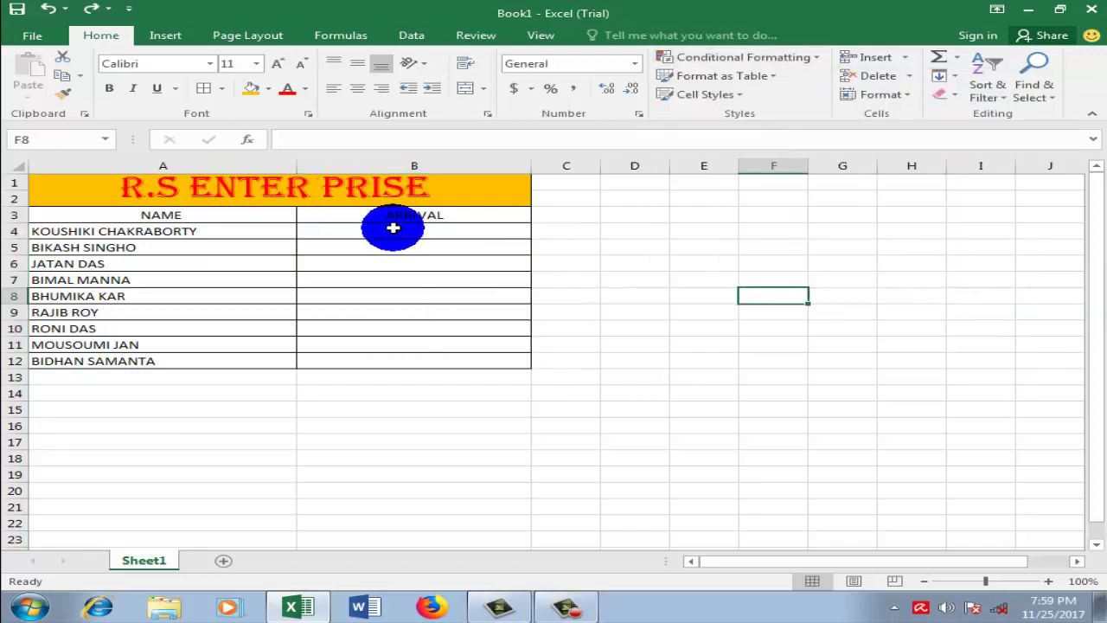
Step: Apply a Less Than 4:00 light red rule to ARRIVAL cells B4:B12
{"action": "left_click_drag", "start_coordinate": [390, 227], "coordinate": [395, 363]}
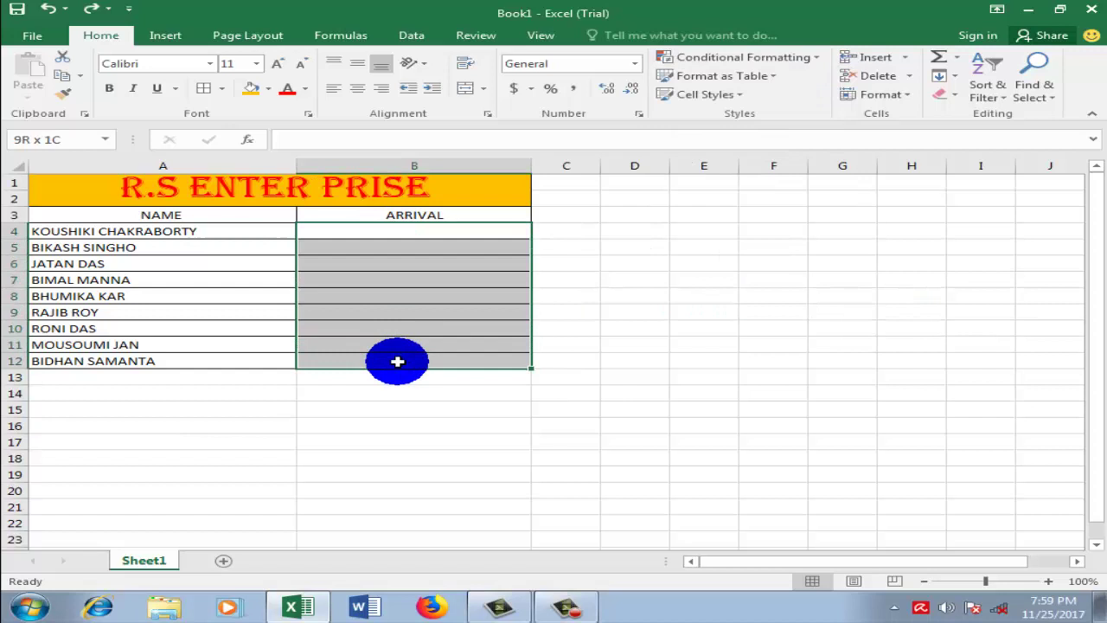
{"action": "left_click", "coordinate": [820, 63]}
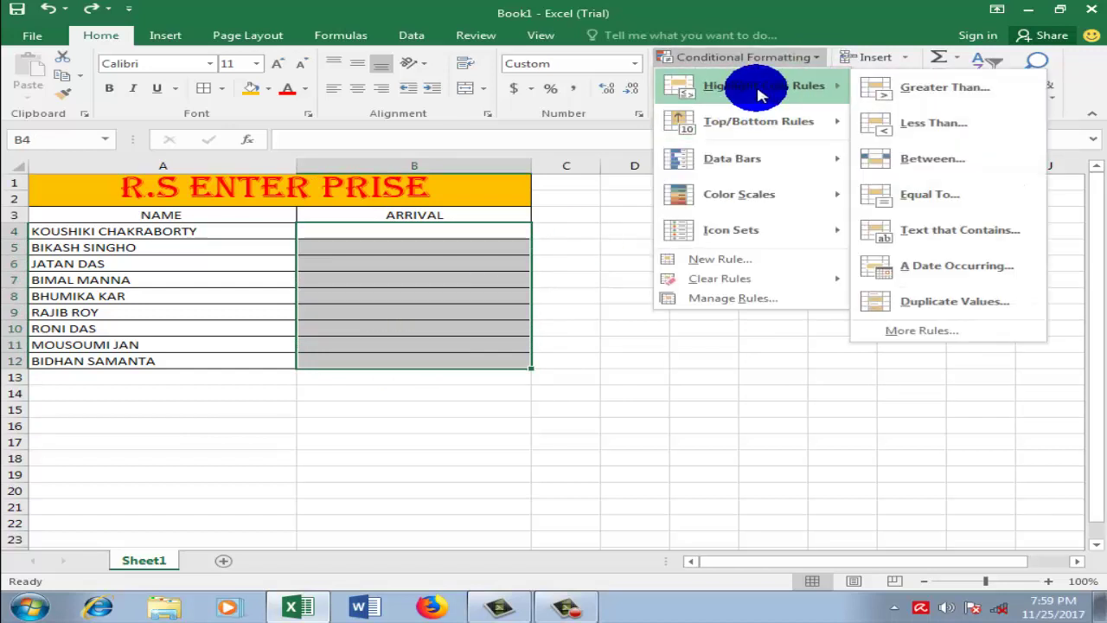
{"action": "left_click", "coordinate": [900, 130]}
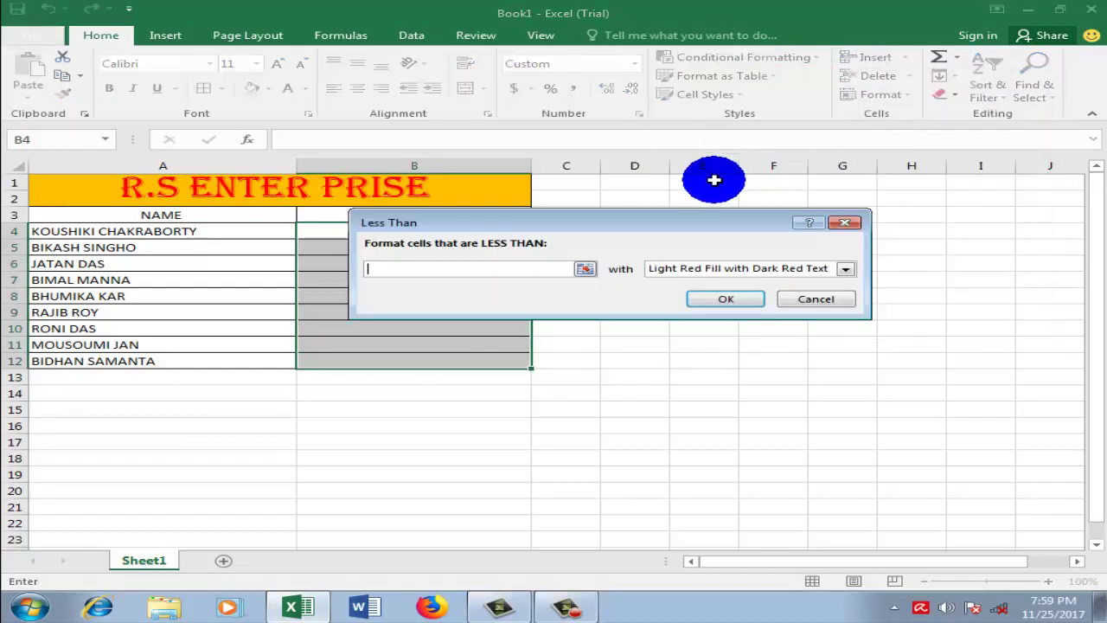
{"action": "type", "text": "4:00"}
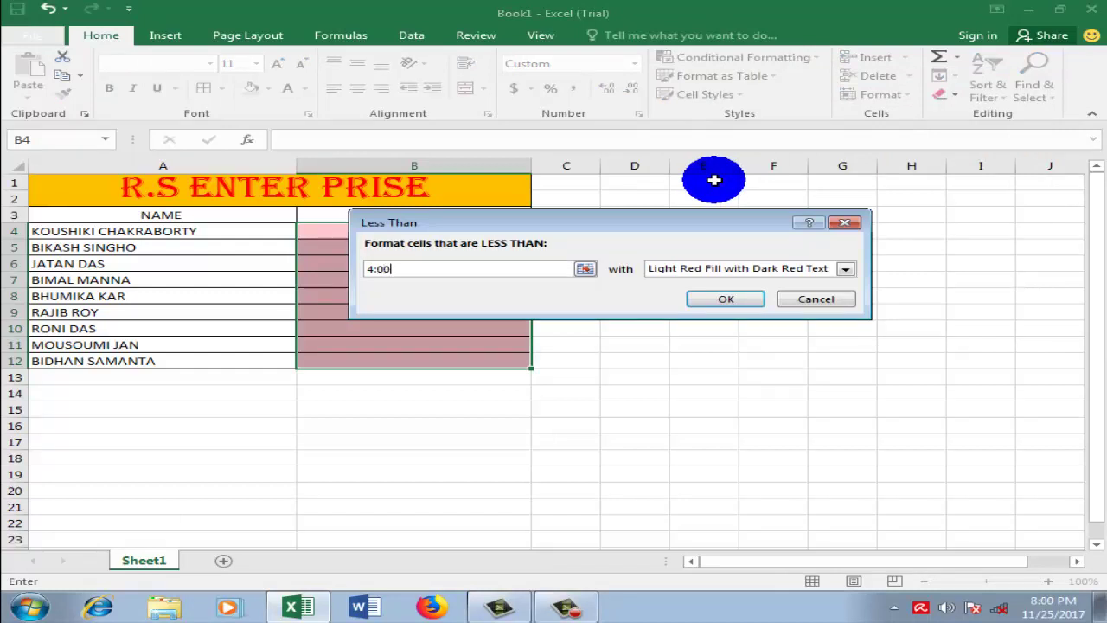
{"action": "left_click", "coordinate": [726, 299]}
{"action": "left_click", "coordinate": [536, 281]}
{"action": "left_click", "coordinate": [421, 230]}
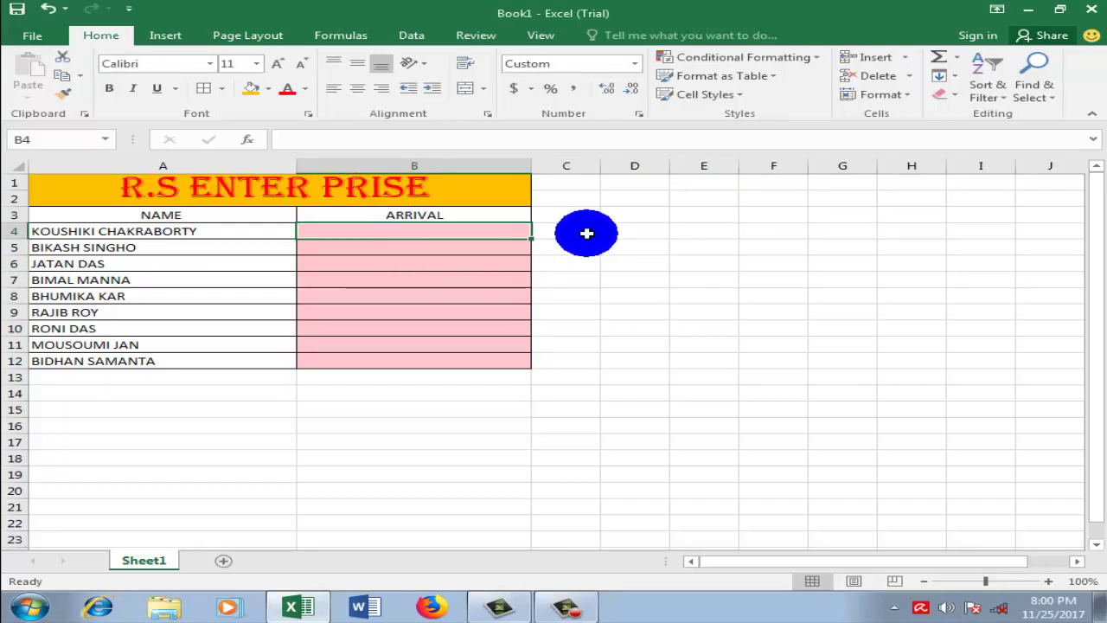
Step: Enter 4:11 as the arrival time in B4
{"action": "type", "text": "4:11"}
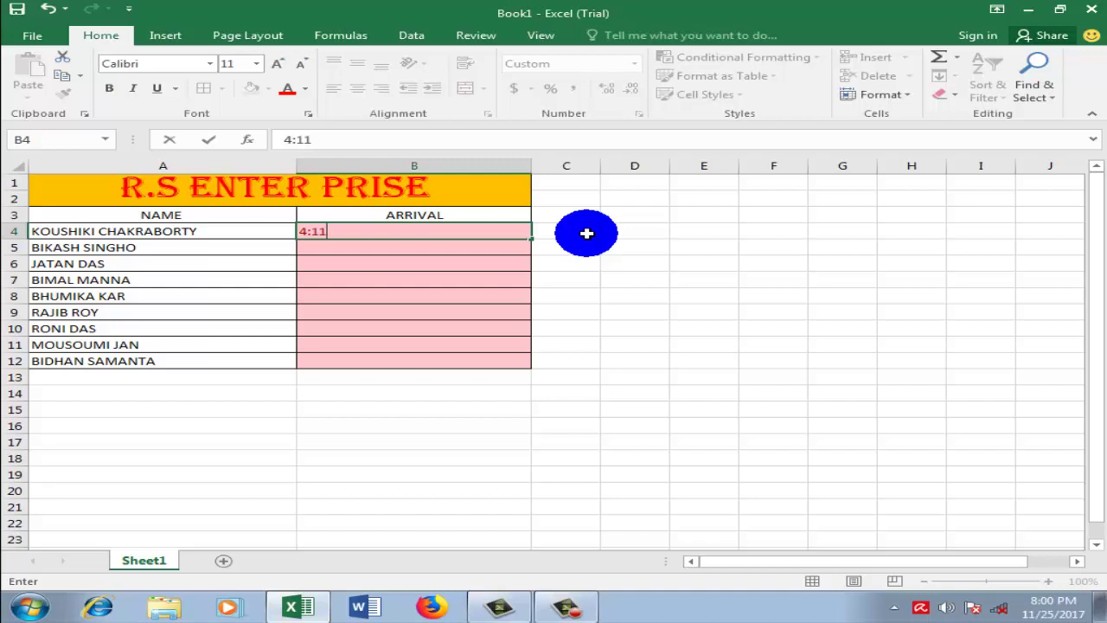
{"action": "key", "text": "Return"}
{"action": "left_click", "coordinate": [587, 233]}
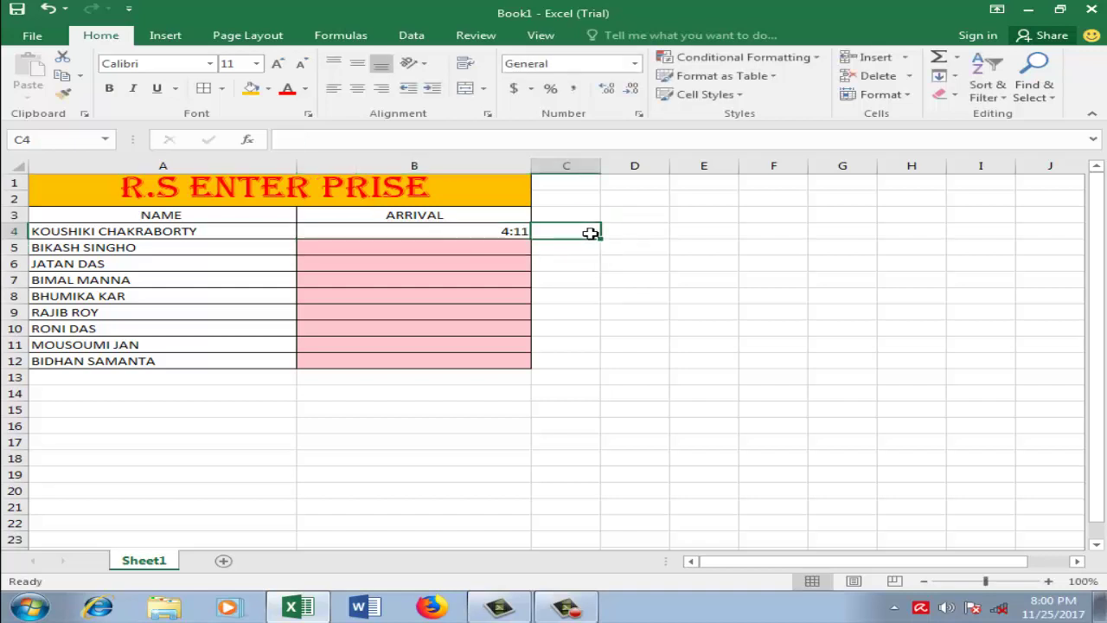
{"action": "left_click", "coordinate": [704, 231]}
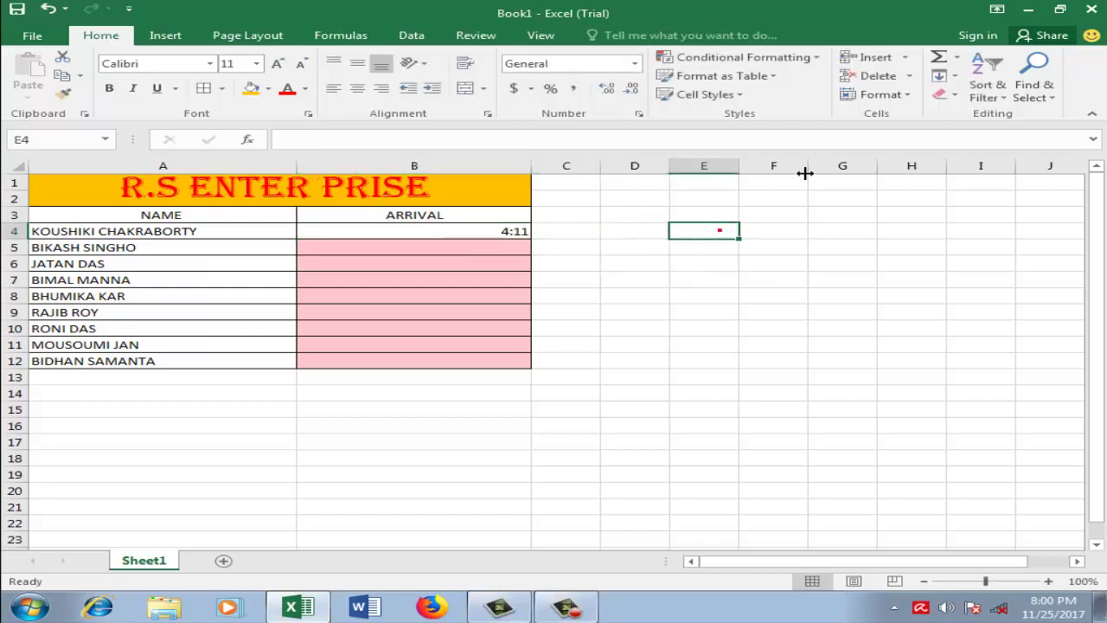
{"action": "left_click", "coordinate": [488, 247]}
{"action": "left_click", "coordinate": [488, 246]}
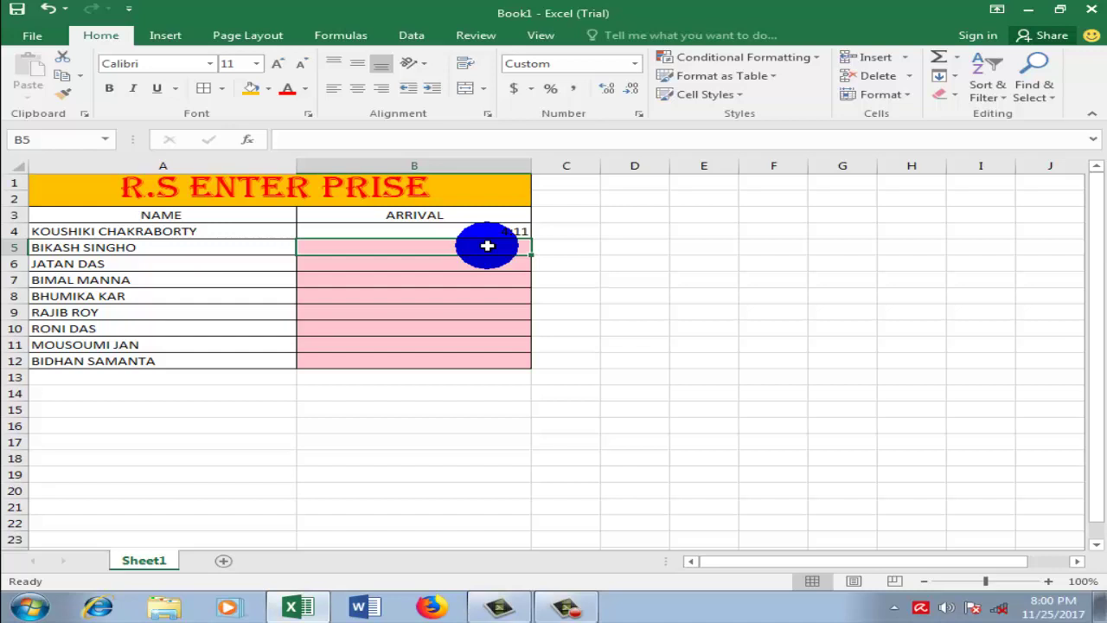
Step: Enter 3:00 in B5 and 4:20 in B6, leaving only 3:00 shaded red
{"action": "type", "text": "3"}
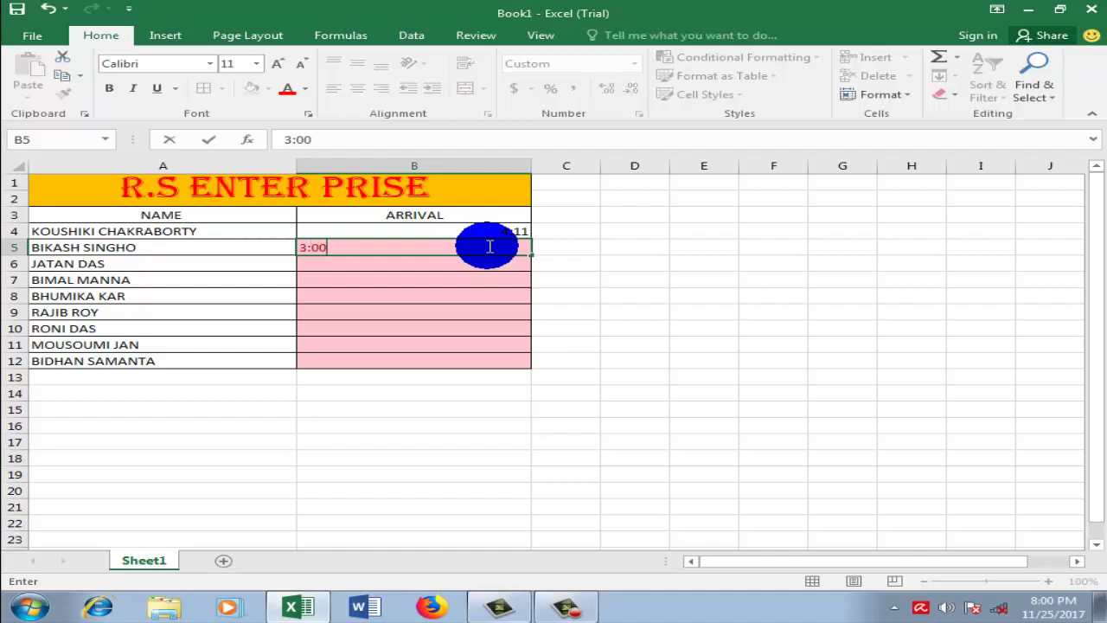
{"action": "type", "text": ":00"}
{"action": "key", "text": "Return"}
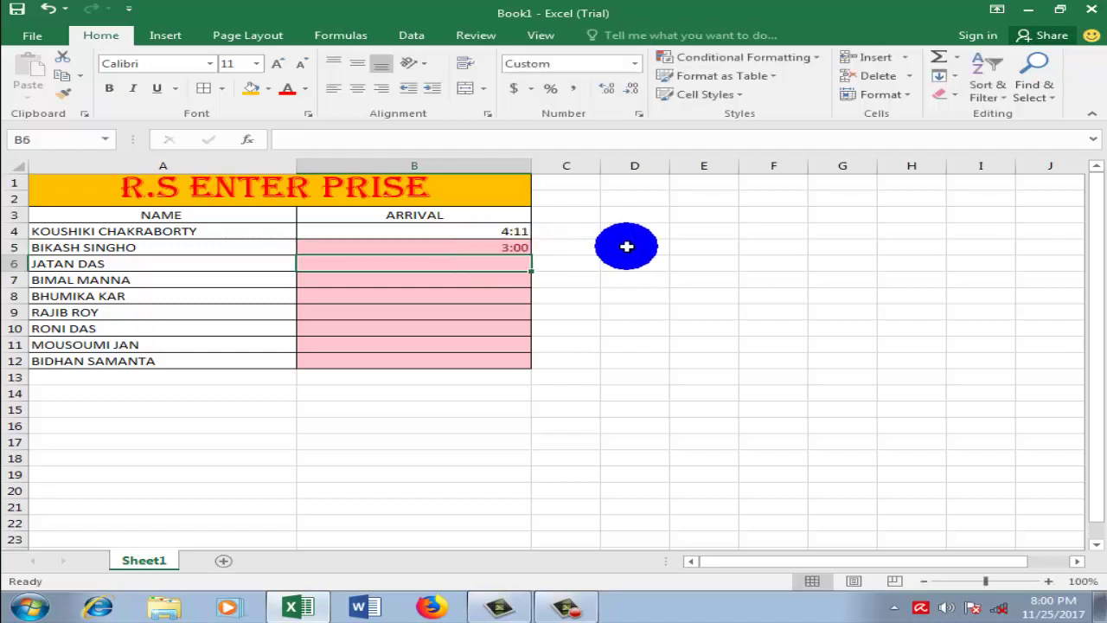
{"action": "type", "text": "4:20"}
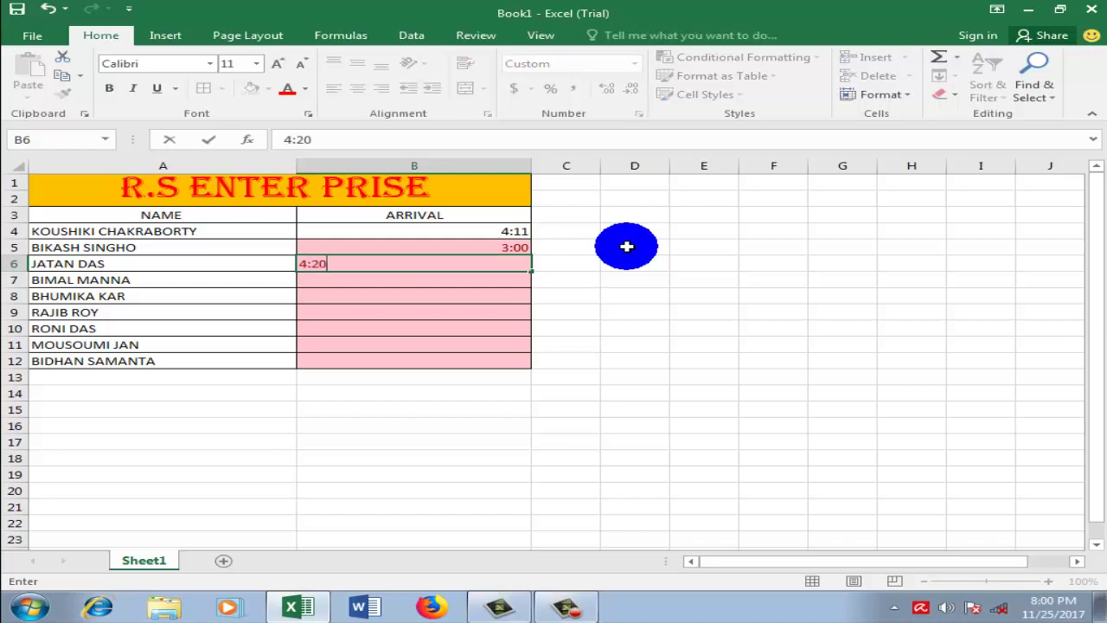
{"action": "key", "text": "Return"}
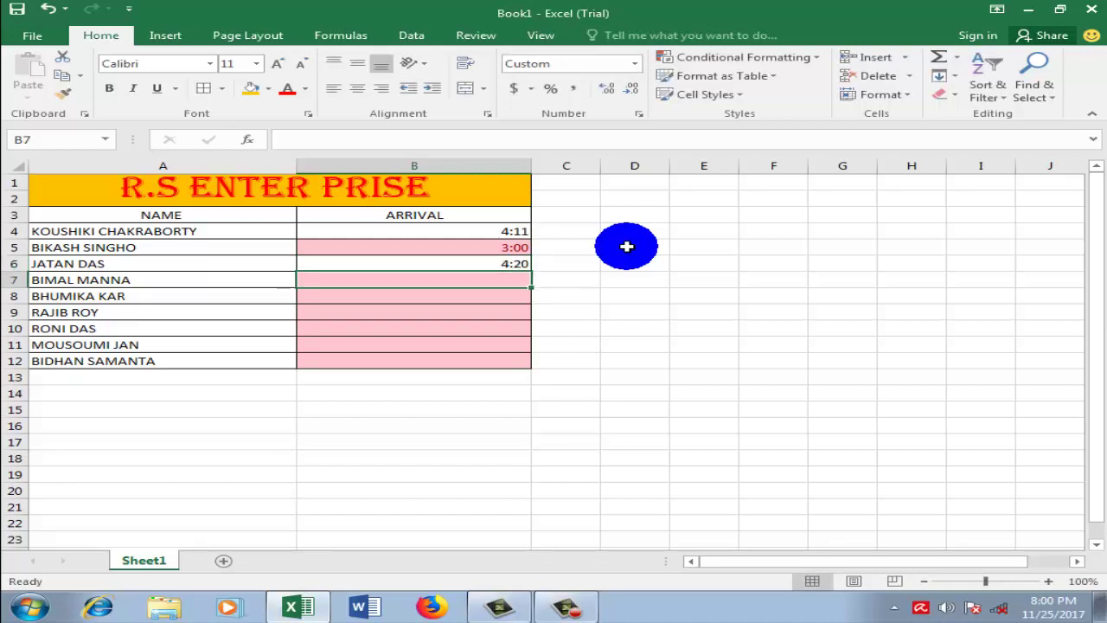
{"action": "left_click", "coordinate": [627, 247]}
{"action": "left_click", "coordinate": [557, 325]}
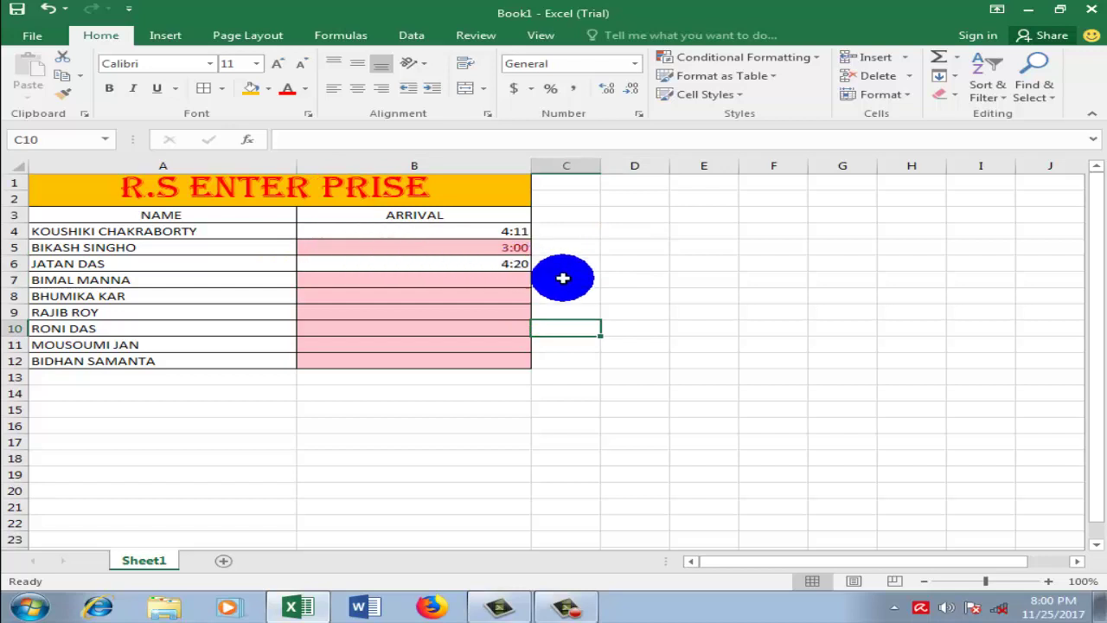
{"action": "left_click", "coordinate": [618, 278]}
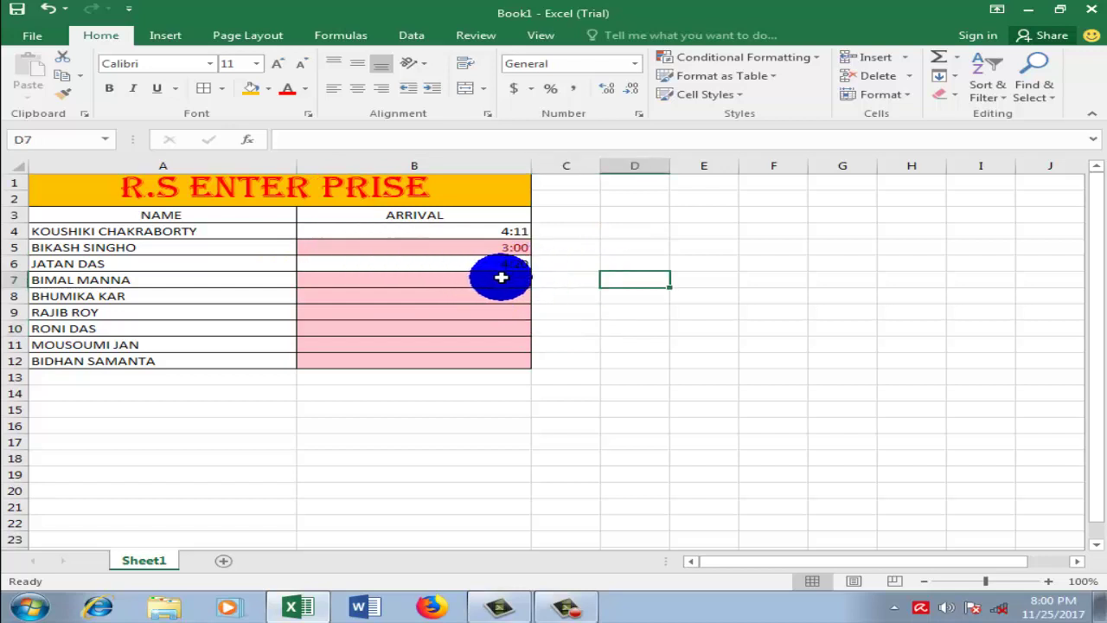
{"action": "left_click", "coordinate": [570, 248]}
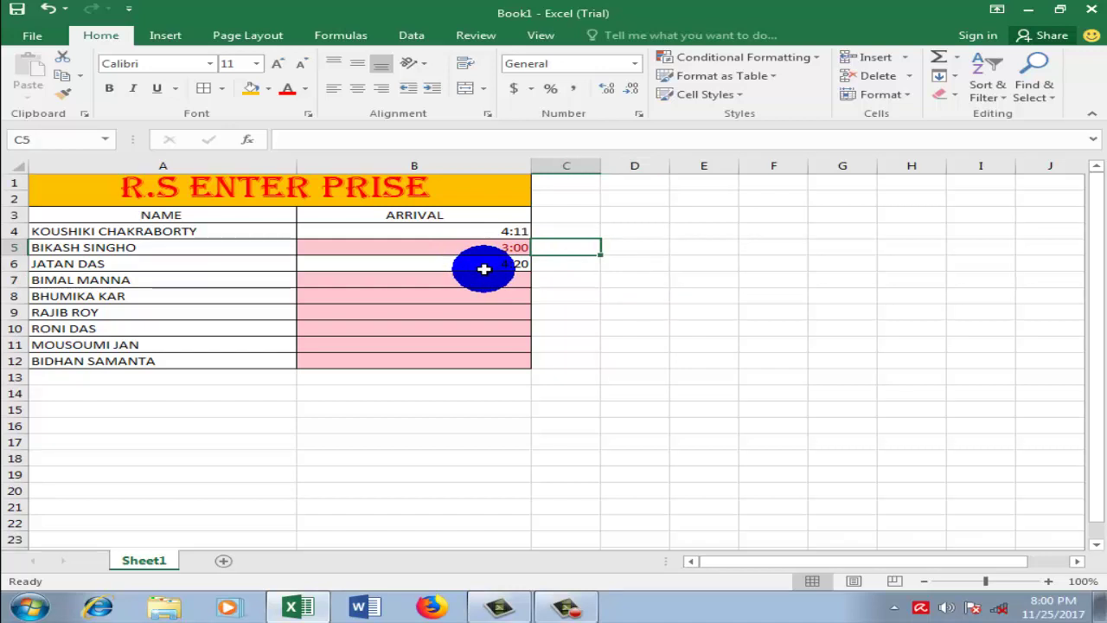
{"action": "left_click", "coordinate": [724, 324]}
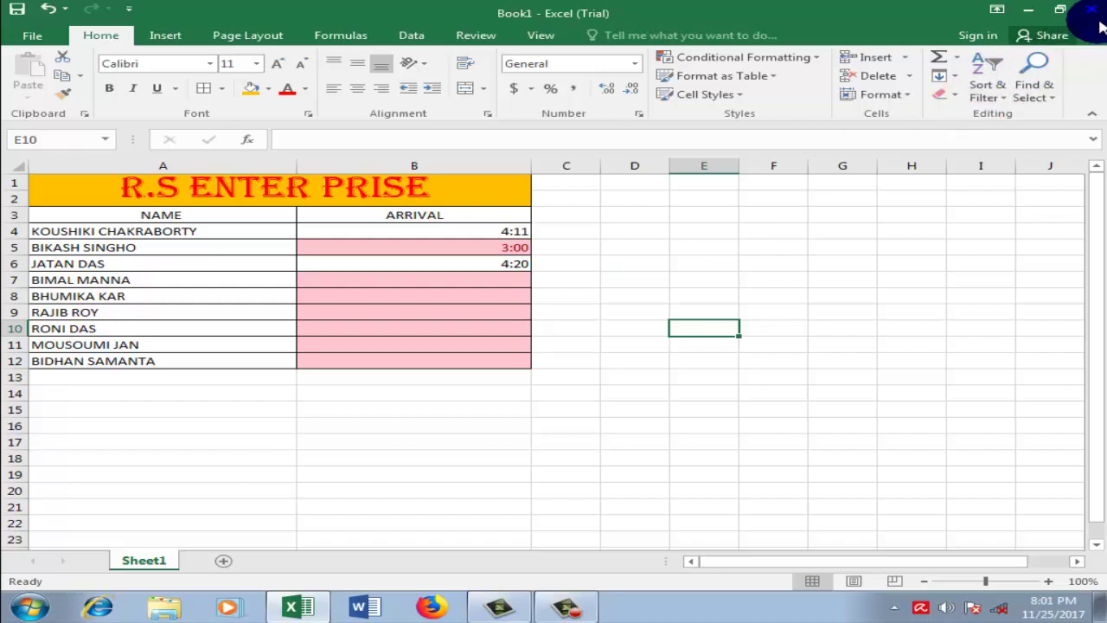
{"action": "left_click", "coordinate": [587, 608]}
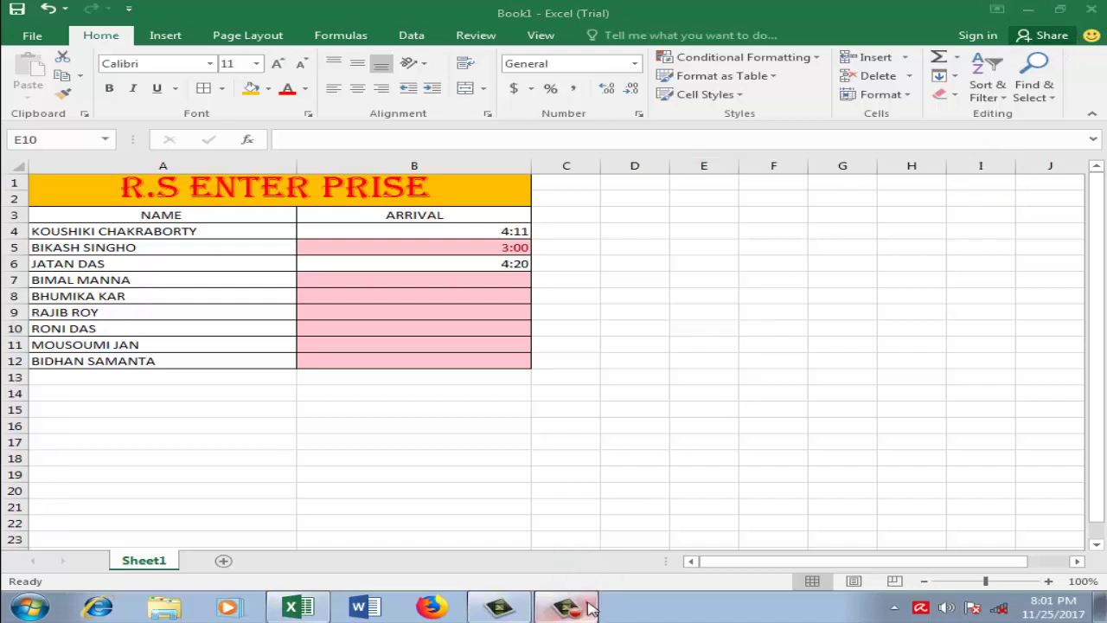
{"action": "left_click", "coordinate": [587, 608]}
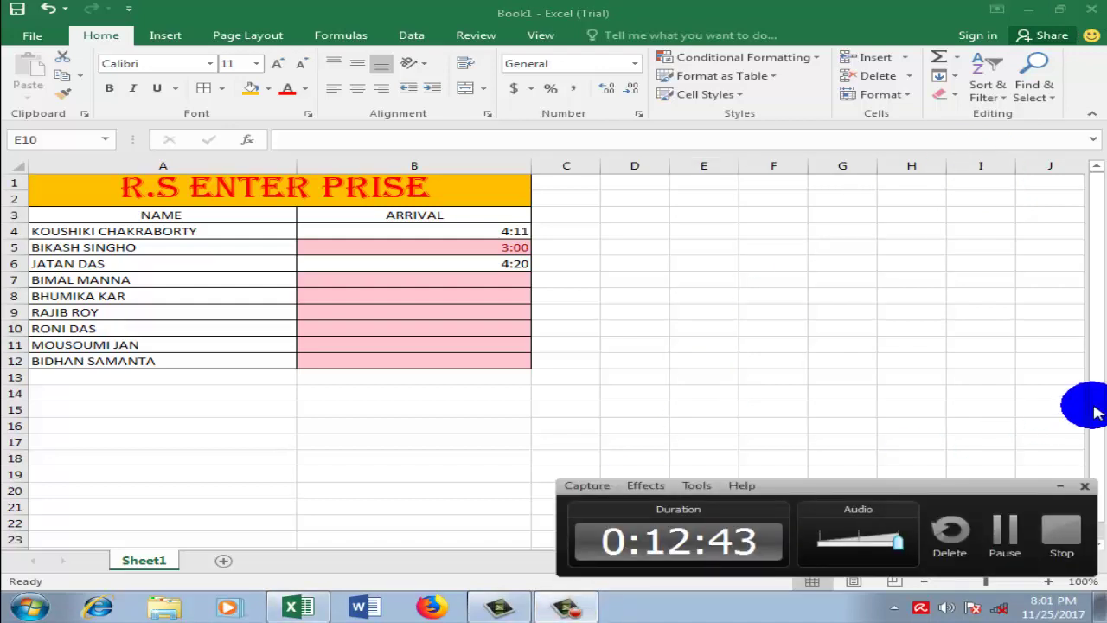